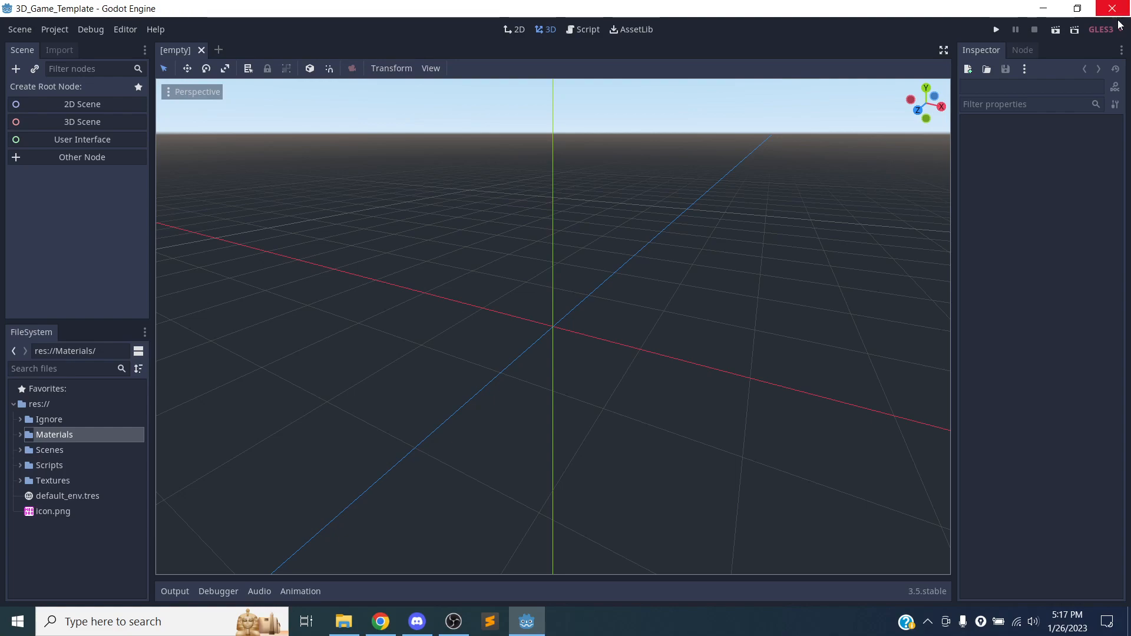
Quit the 3D_Game_Template editor and launch the Godot Project Manager from the desktop.
{"action": "left_click", "coordinate": [1112, 8]}
{"action": "left_click", "coordinate": [543, 324]}
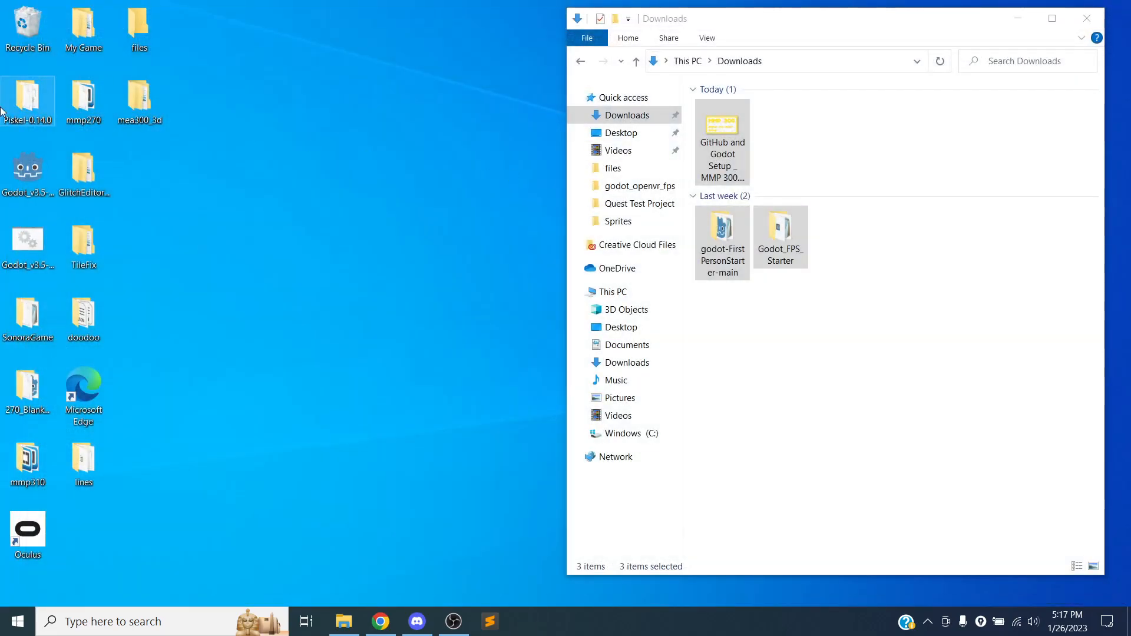
{"action": "double_click", "coordinate": [19, 167]}
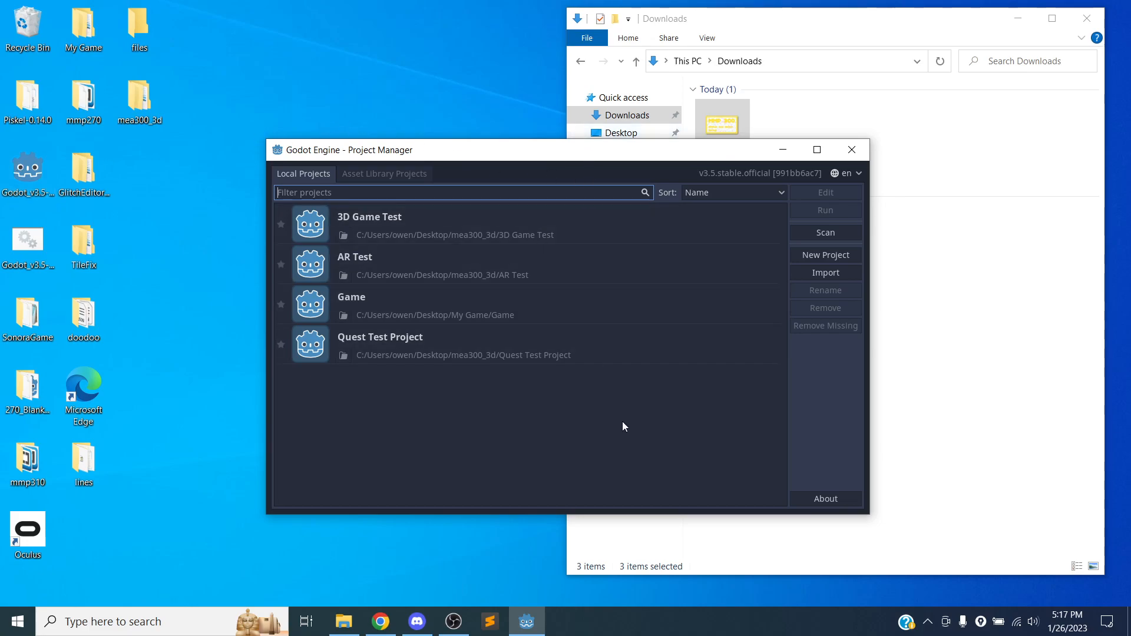
View the options for creating a new project without creating one, and move the Project Manager window aside.
{"action": "left_click", "coordinate": [825, 255]}
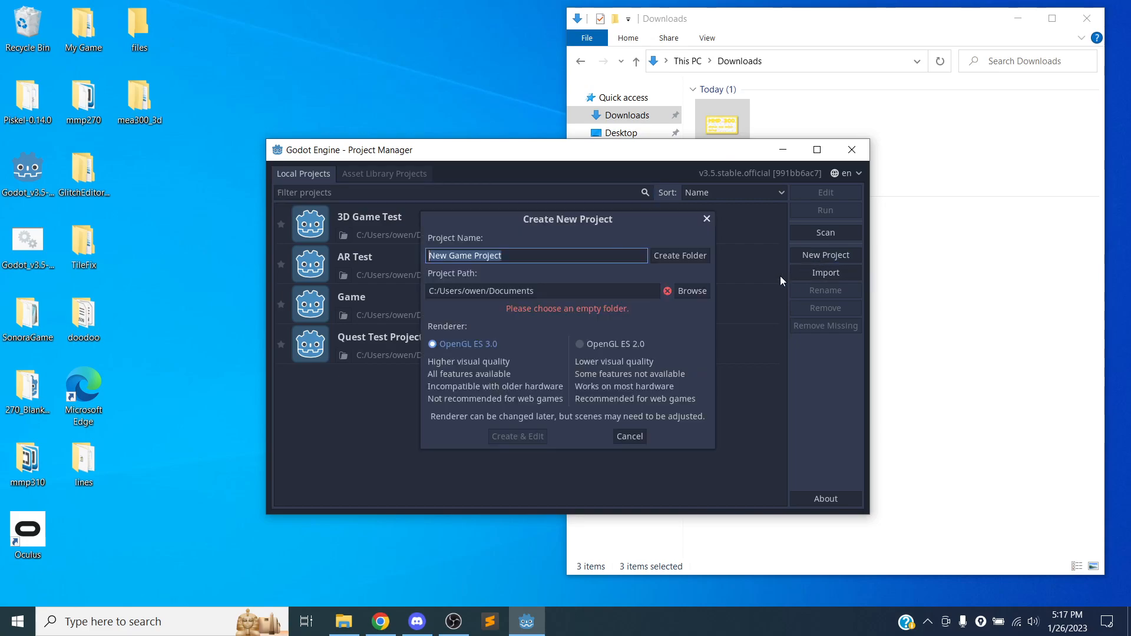
{"action": "left_click", "coordinate": [706, 219]}
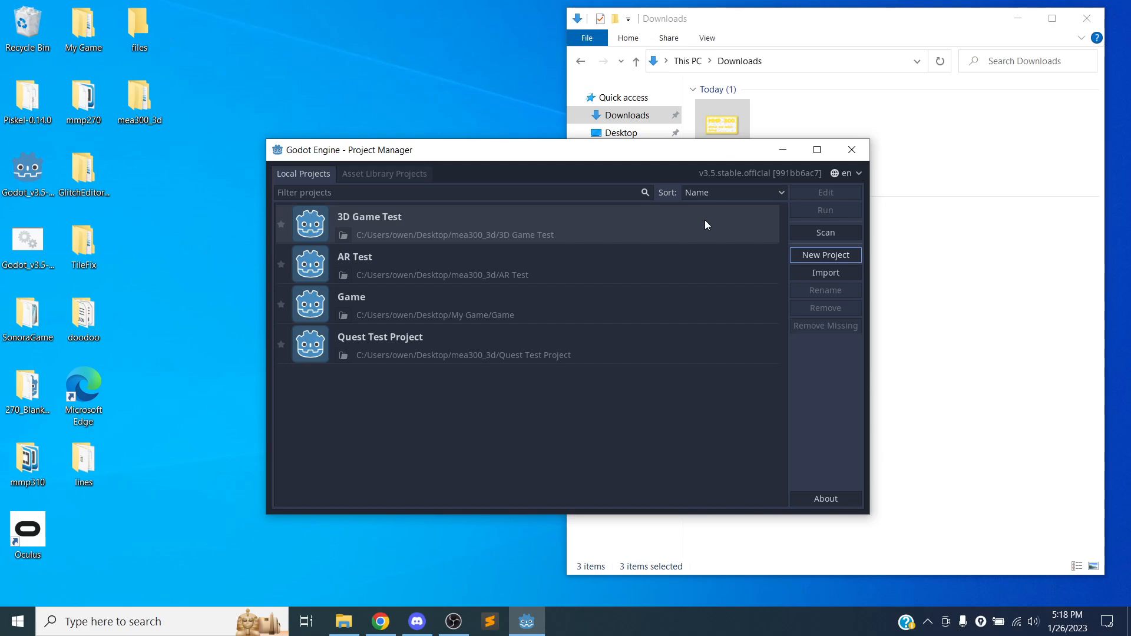
{"action": "left_click_drag", "start_coordinate": [617, 150], "coordinate": [707, 142]}
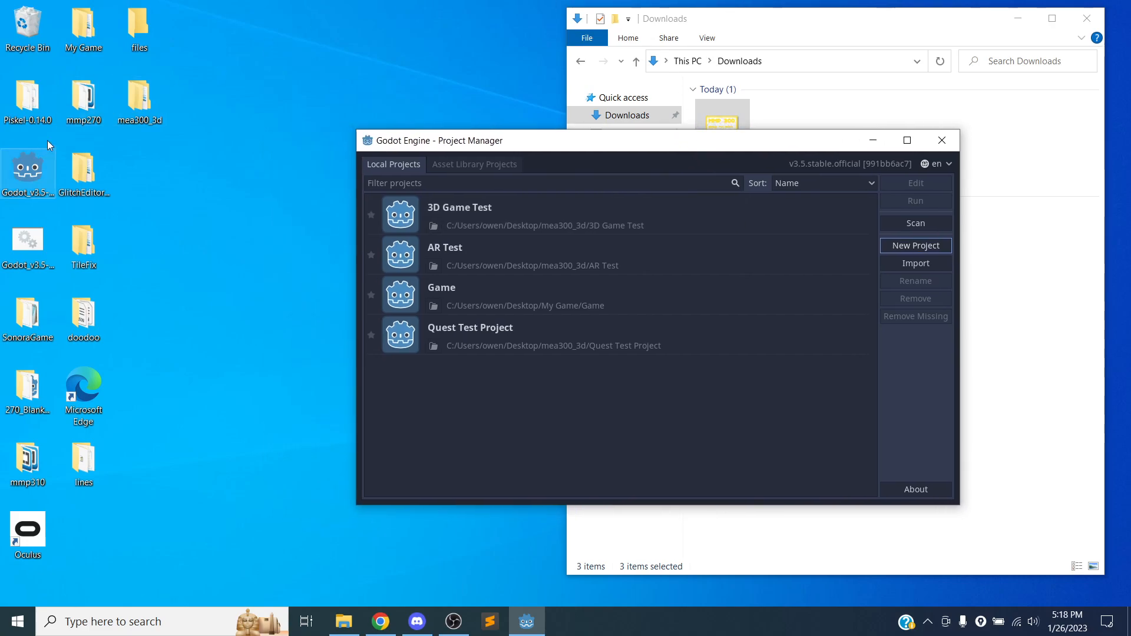
Open project.godot from the 3D_Game_Template folder inside the desktop folder mea300_3d.
{"action": "left_click", "coordinate": [144, 97]}
{"action": "double_click", "coordinate": [144, 97]}
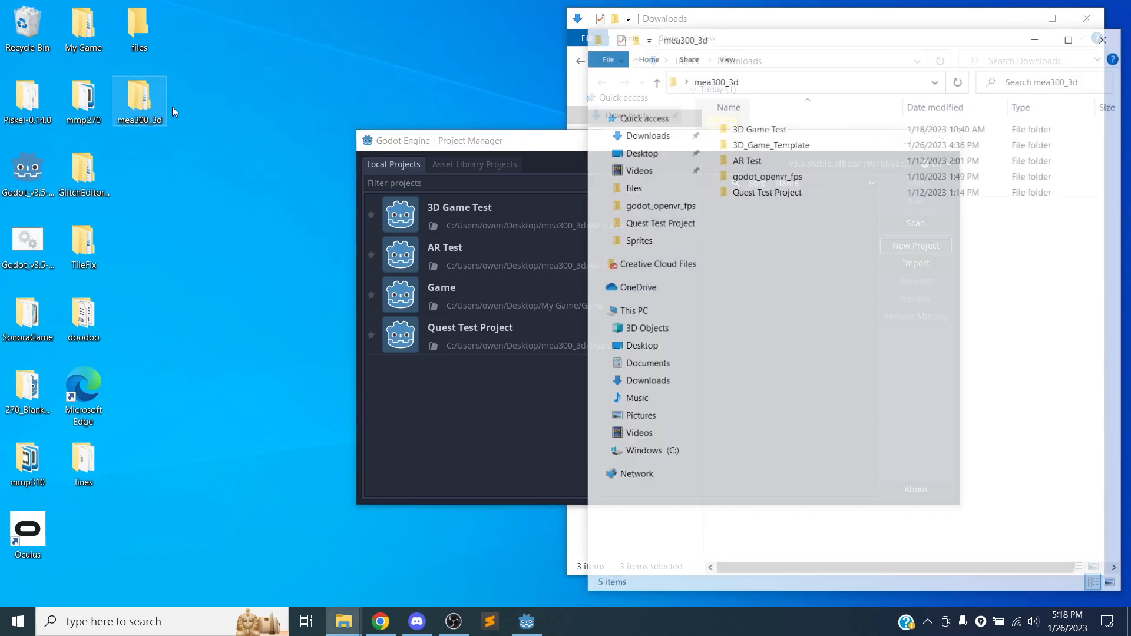
{"action": "double_click", "coordinate": [784, 143]}
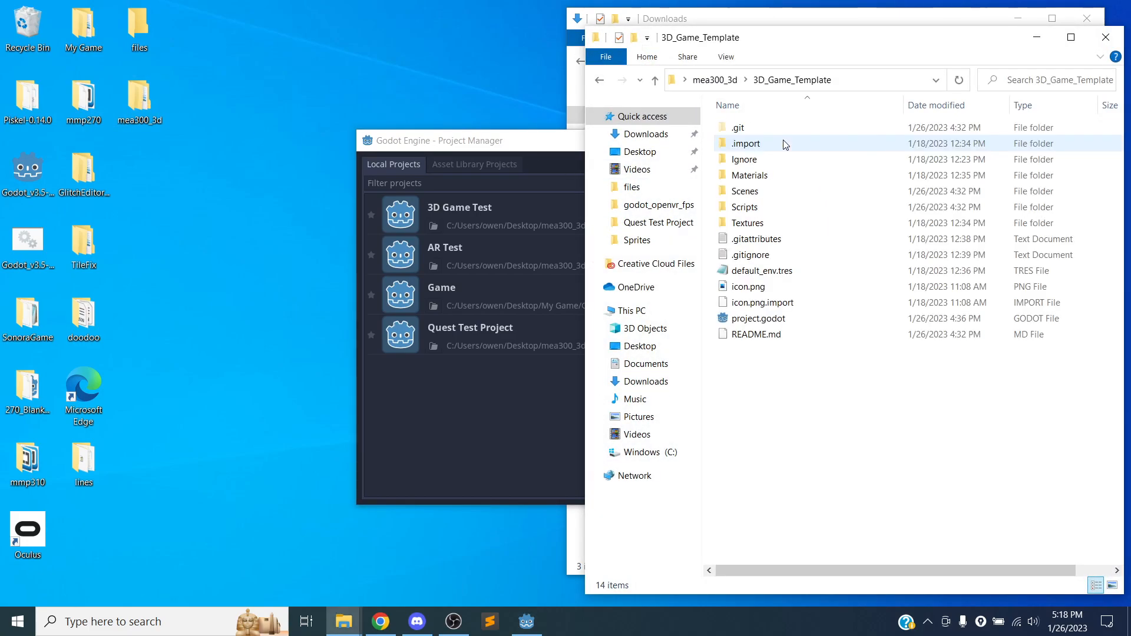
{"action": "double_click", "coordinate": [753, 318]}
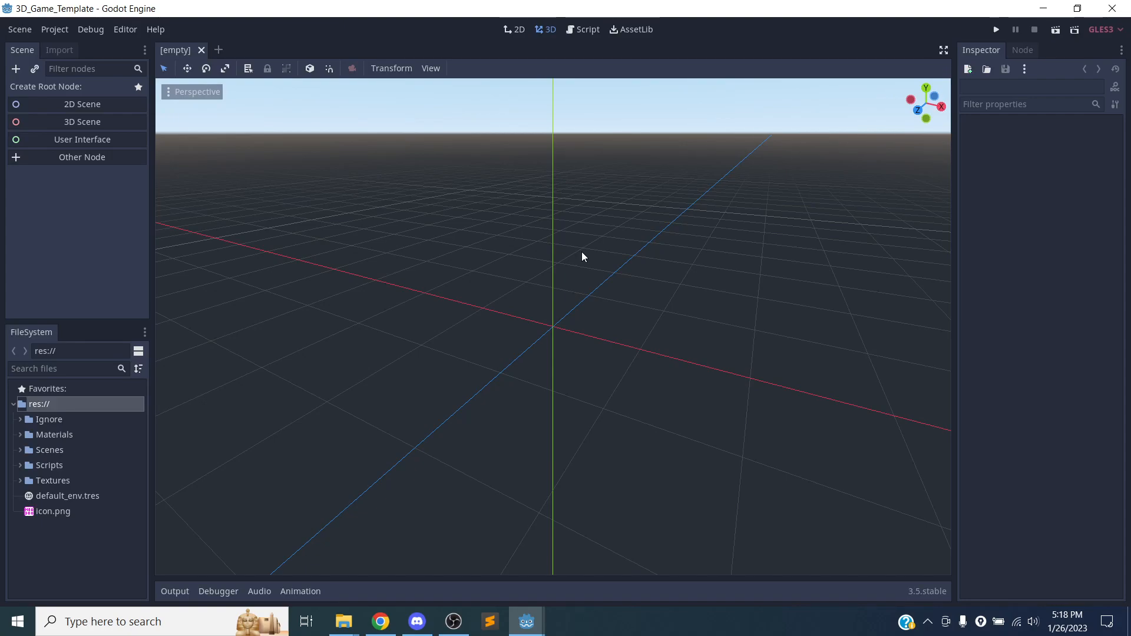
Minimize the 3D_Game_Template editor and open the Game project for editing from the Project Manager.
{"action": "left_click", "coordinate": [1043, 9]}
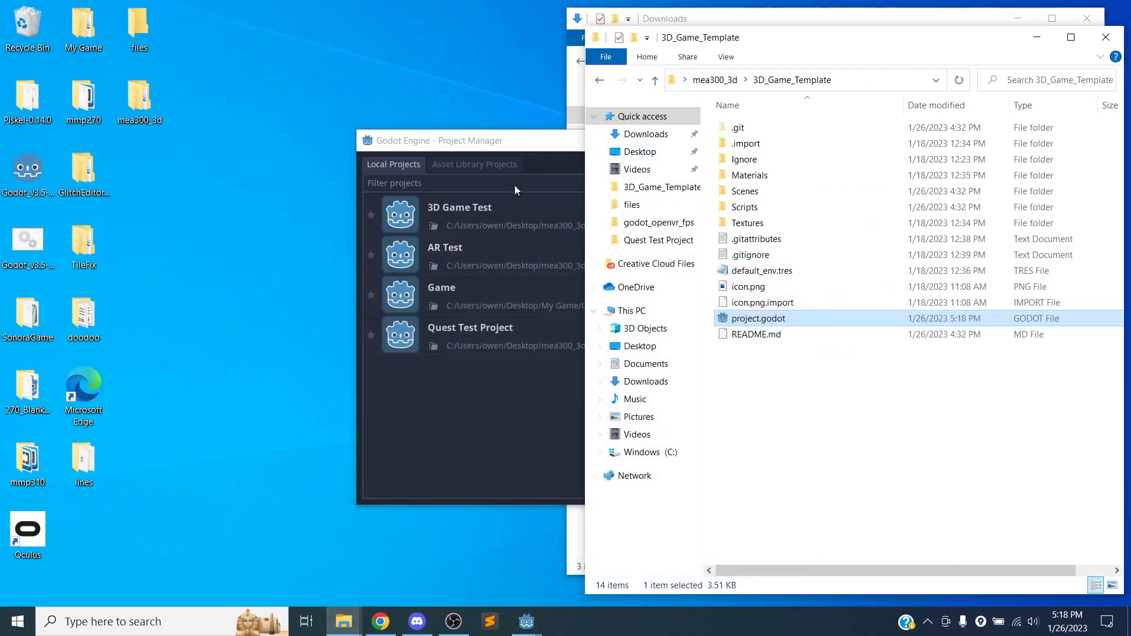
{"action": "left_click", "coordinate": [457, 167]}
{"action": "left_click", "coordinate": [408, 166]}
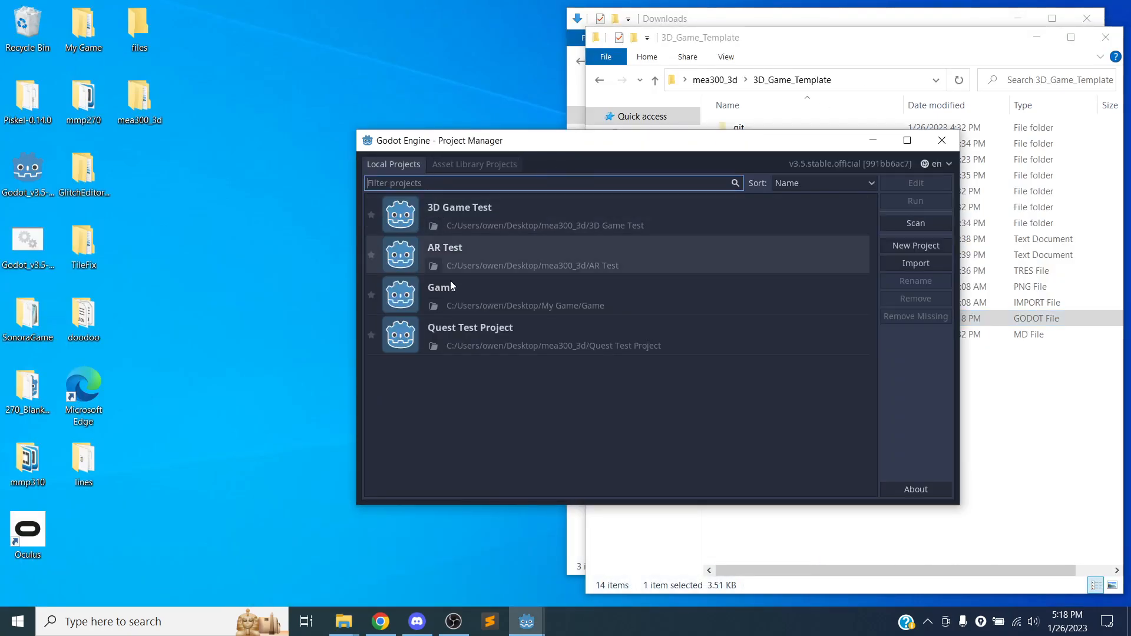
{"action": "left_click", "coordinate": [494, 309]}
{"action": "left_click", "coordinate": [910, 184]}
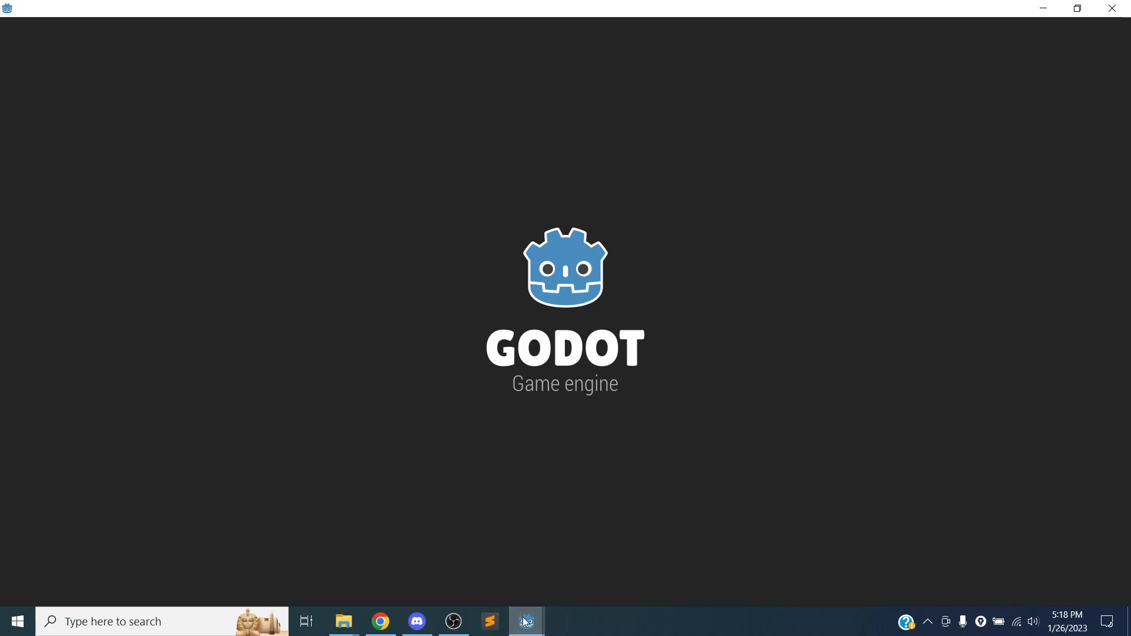
Quit both the Game project editor and the 3D_Game_Template editor.
{"action": "mouse_move", "coordinate": [524, 616]}
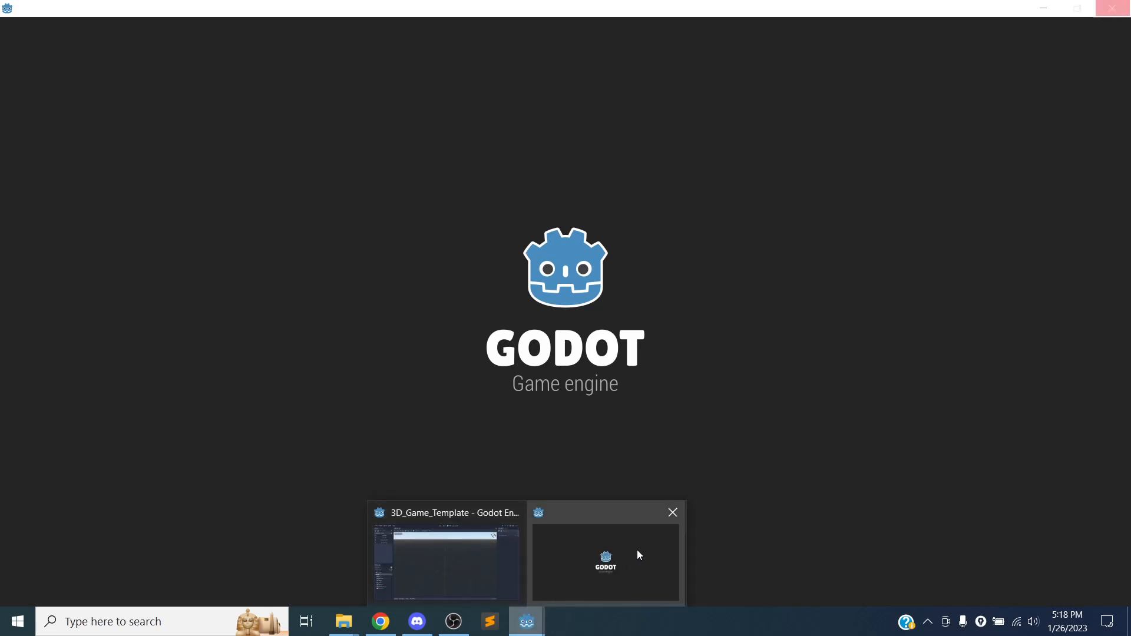
{"action": "left_click", "coordinate": [679, 514]}
{"action": "left_click", "coordinate": [537, 326]}
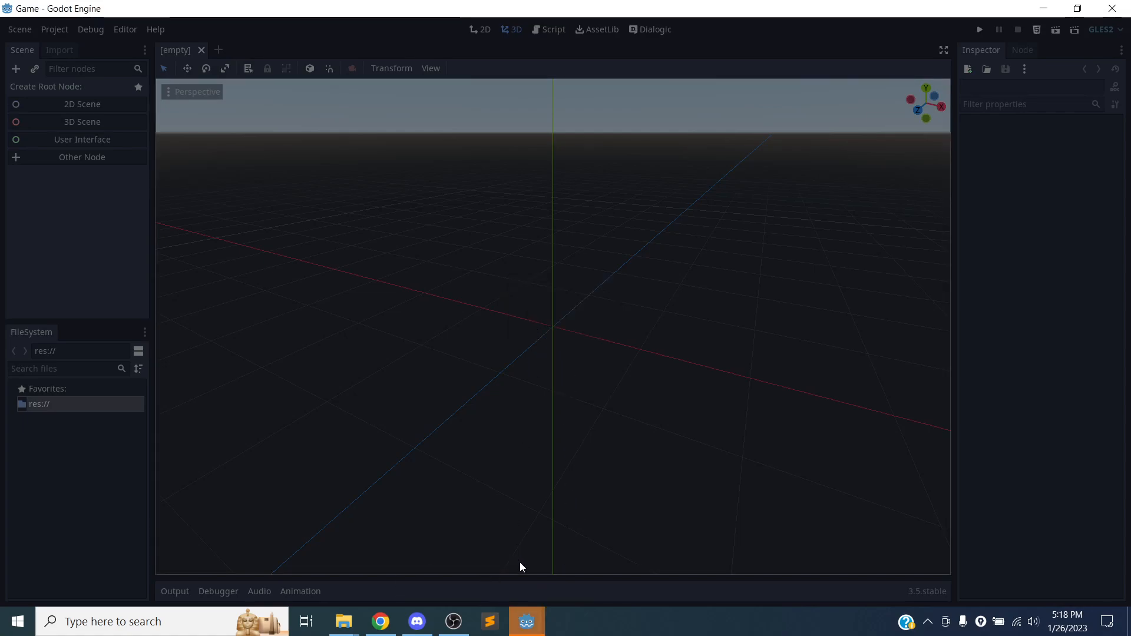
{"action": "mouse_move", "coordinate": [527, 622]}
{"action": "left_click", "coordinate": [479, 570]}
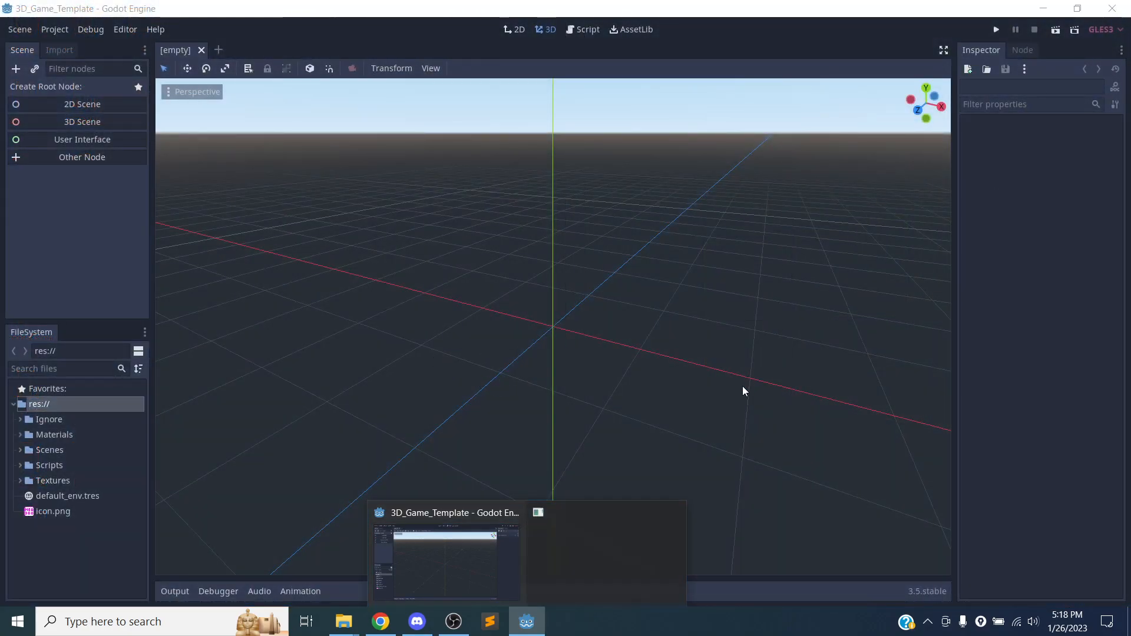
{"action": "left_click", "coordinate": [1111, 8]}
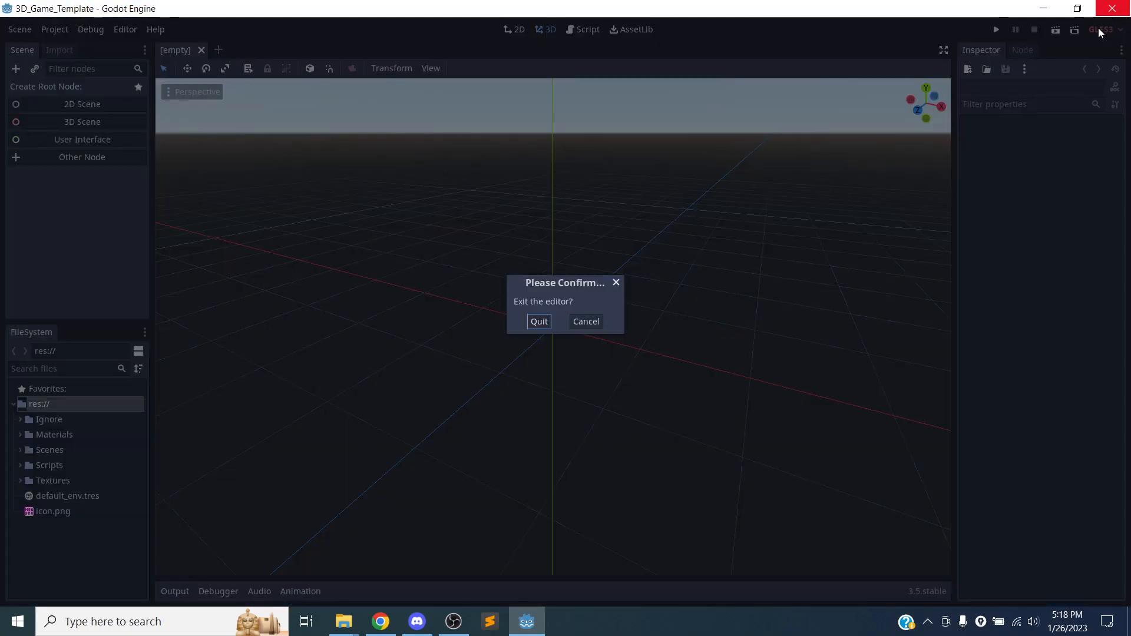
{"action": "left_click", "coordinate": [538, 322]}
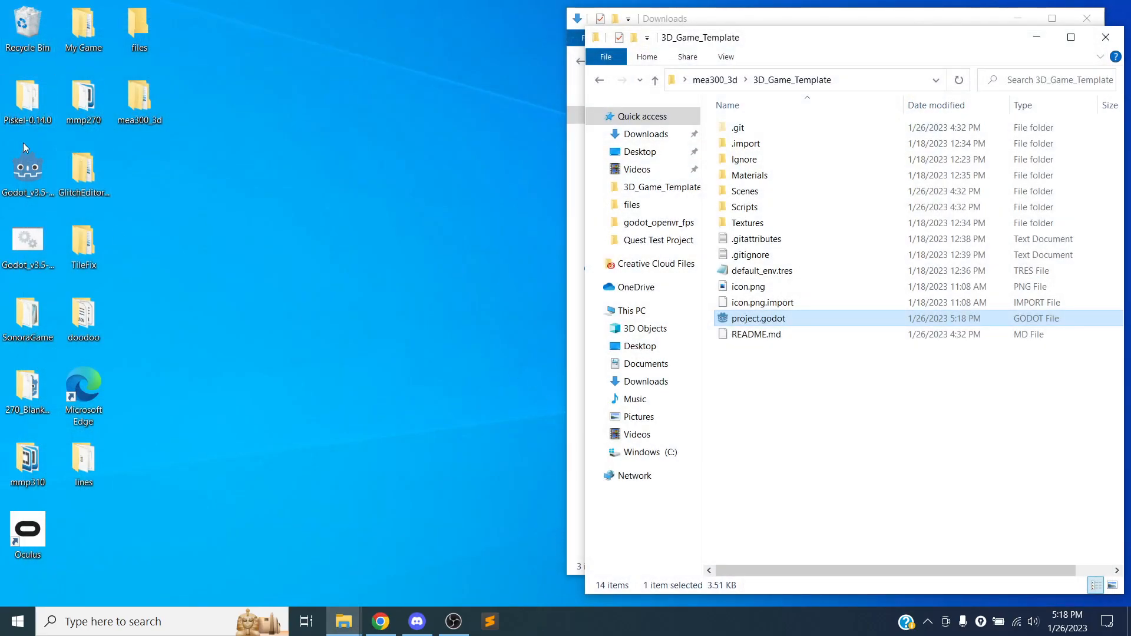
Relaunch the Godot Project Manager and view the 3D Game Test project's folder in File Explorer, closing it when done.
{"action": "left_click", "coordinate": [22, 163]}
{"action": "double_click", "coordinate": [22, 162]}
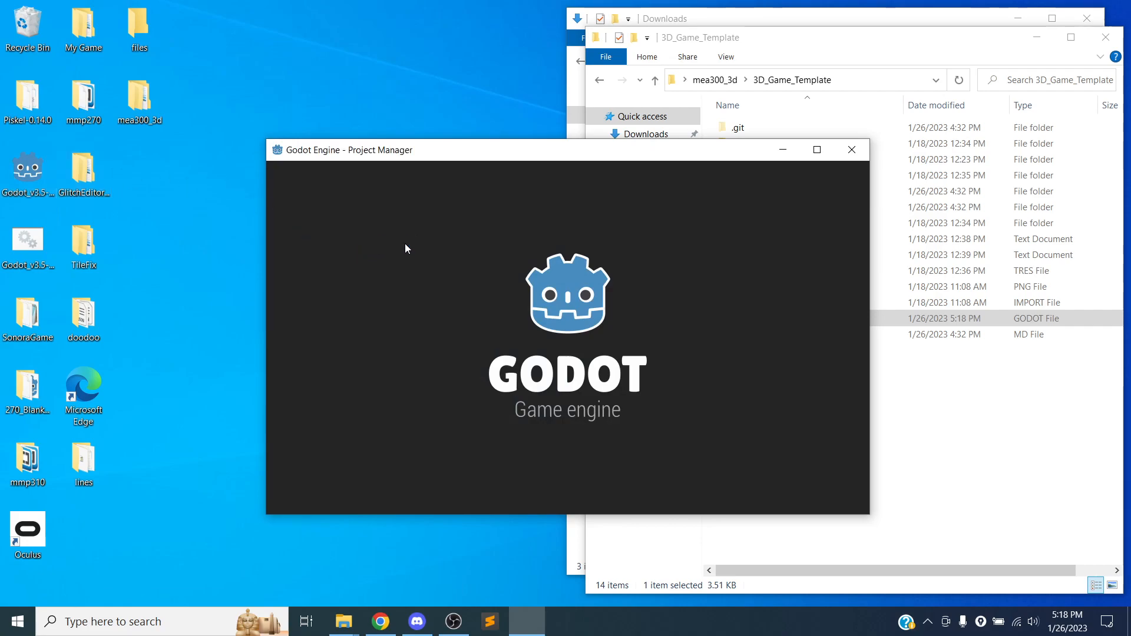
{"action": "left_click", "coordinate": [342, 237]}
{"action": "left_click", "coordinate": [411, 222]}
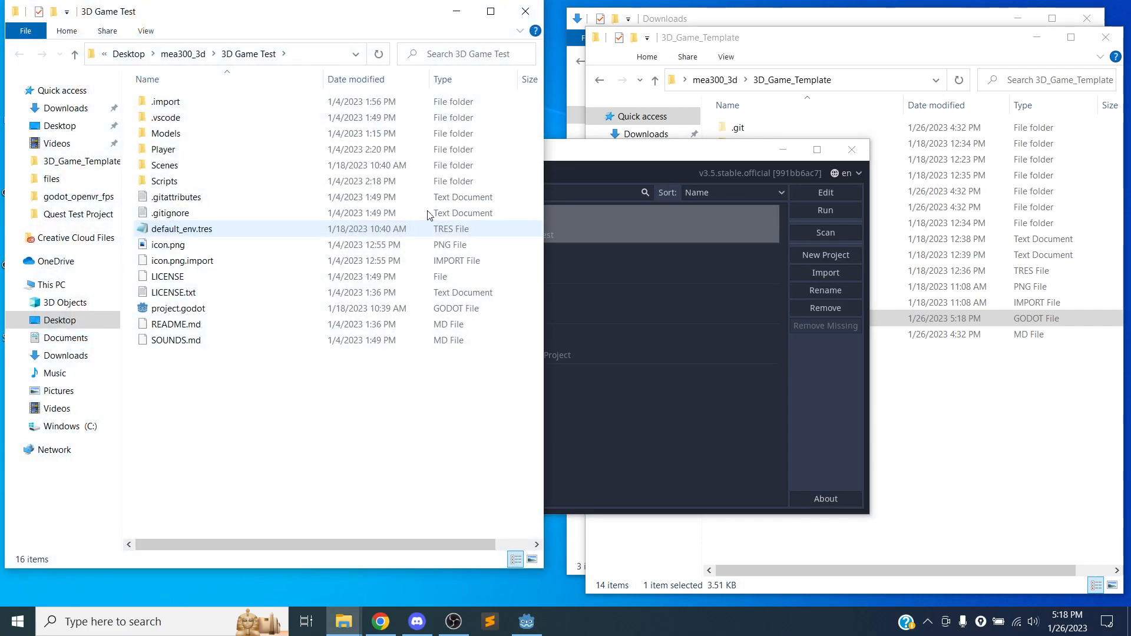
{"action": "left_click", "coordinate": [525, 12]}
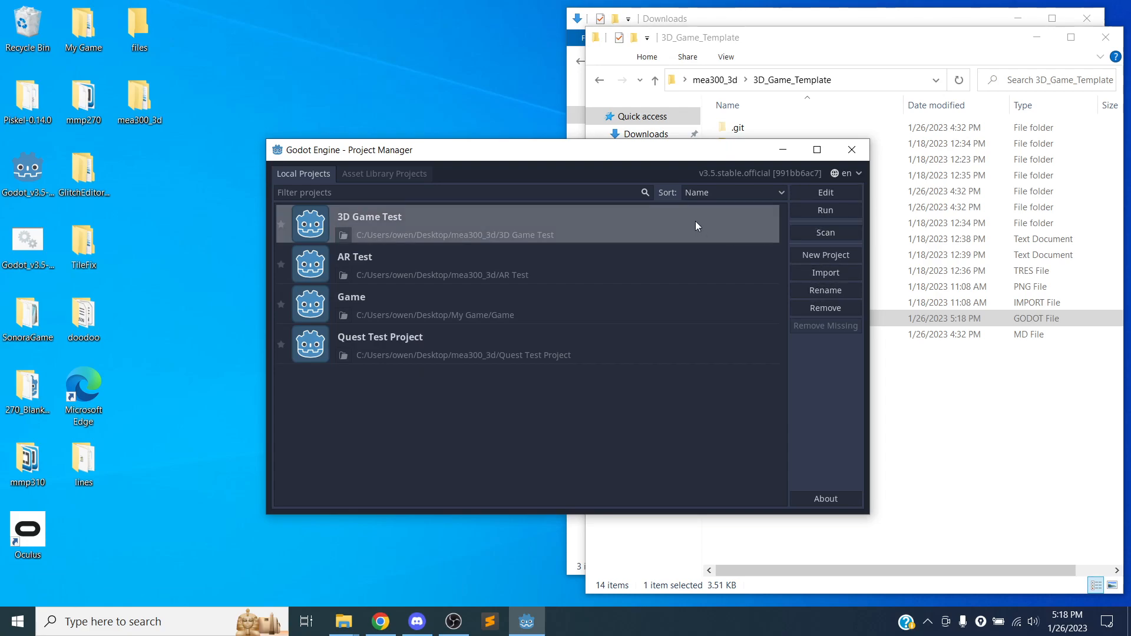
Remove the 3D Game Test project from the project list without deleting its contents.
{"action": "left_click", "coordinate": [825, 307]}
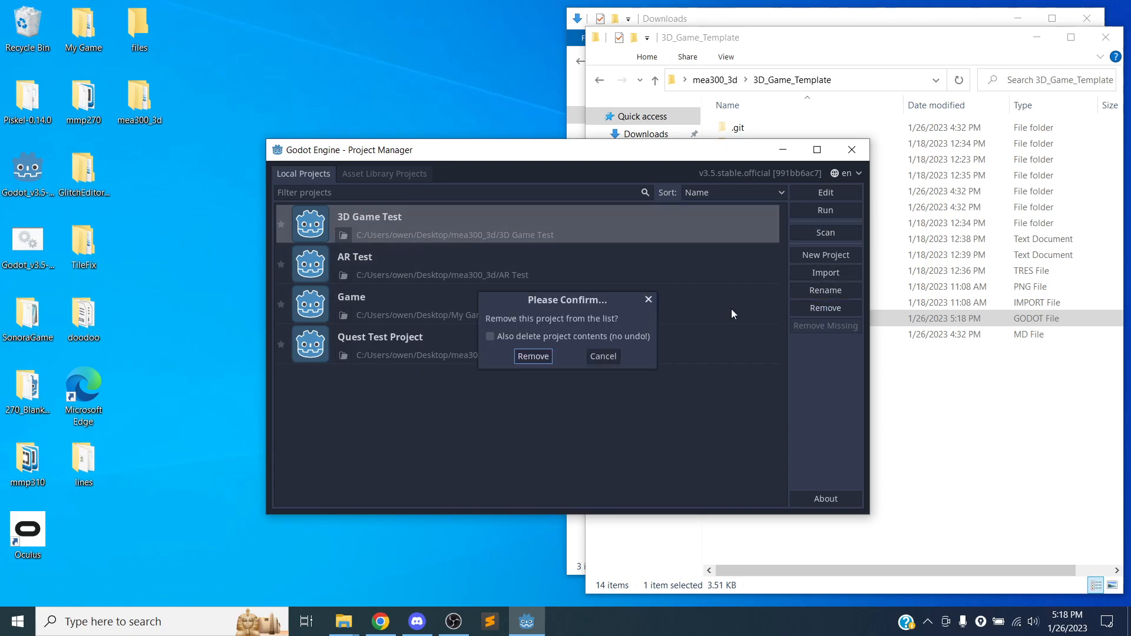
{"action": "left_click", "coordinate": [532, 356]}
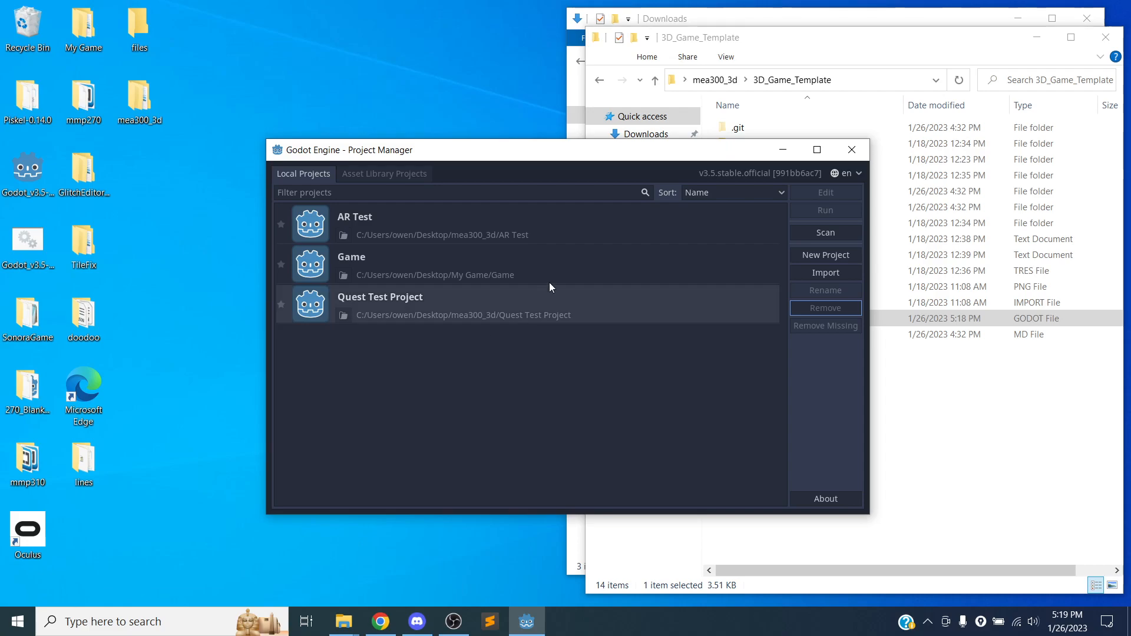
Start a folder scan for projects and examine the drive and path of the current folder.
{"action": "left_click", "coordinate": [825, 231]}
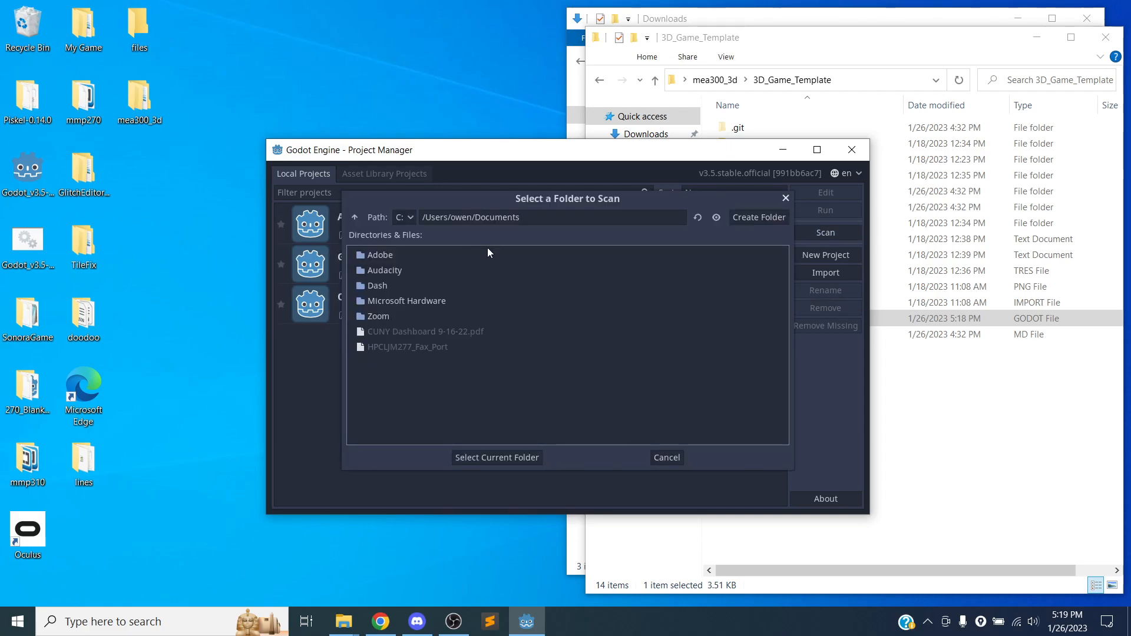
{"action": "left_click_drag", "start_coordinate": [509, 199], "coordinate": [481, 203]}
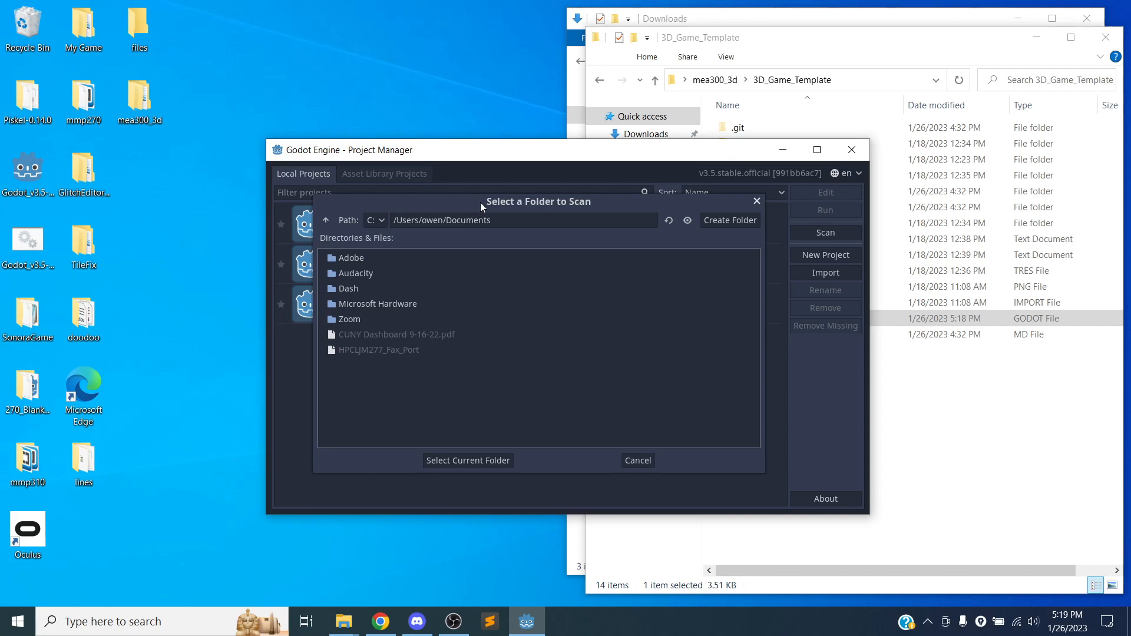
{"action": "left_click", "coordinate": [516, 218]}
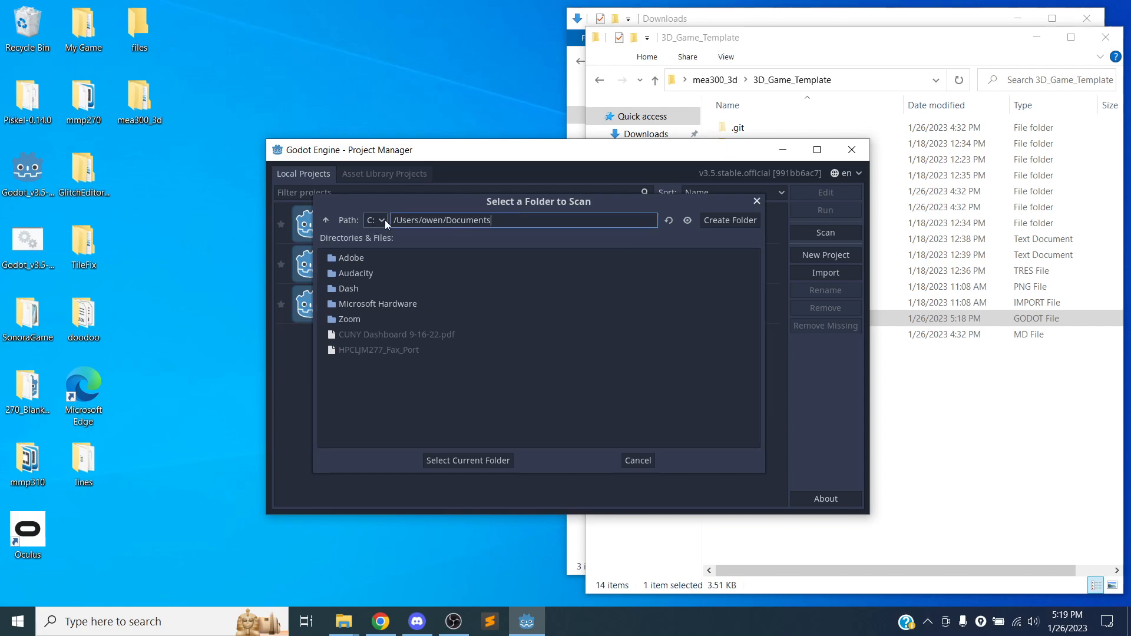
{"action": "left_click_drag", "start_coordinate": [395, 218], "coordinate": [533, 223]}
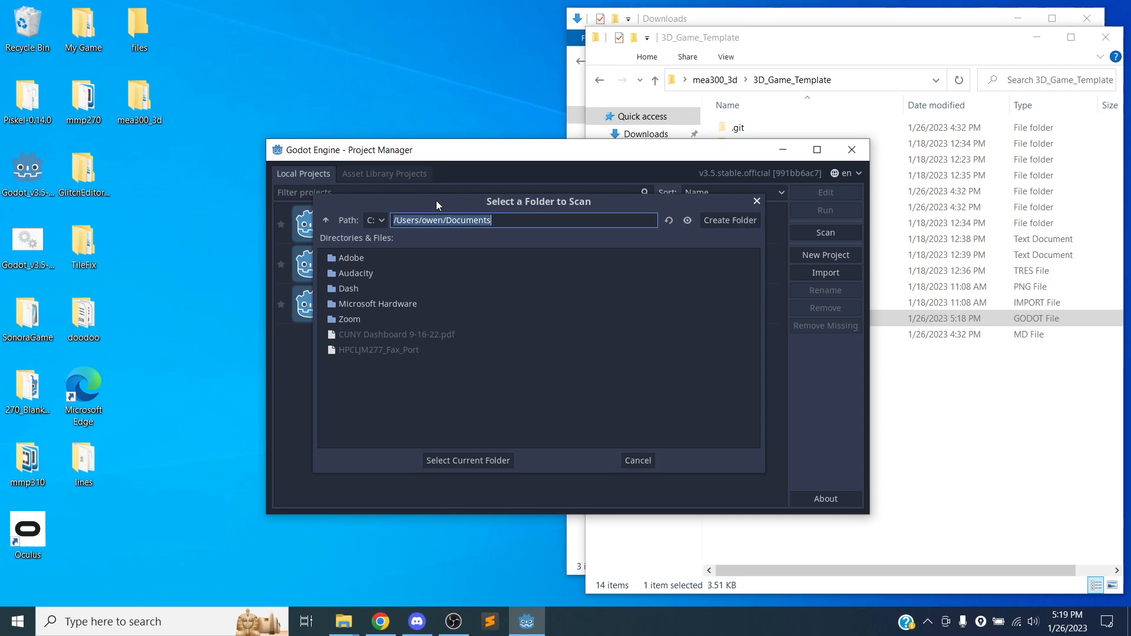
{"action": "left_click", "coordinate": [380, 223]}
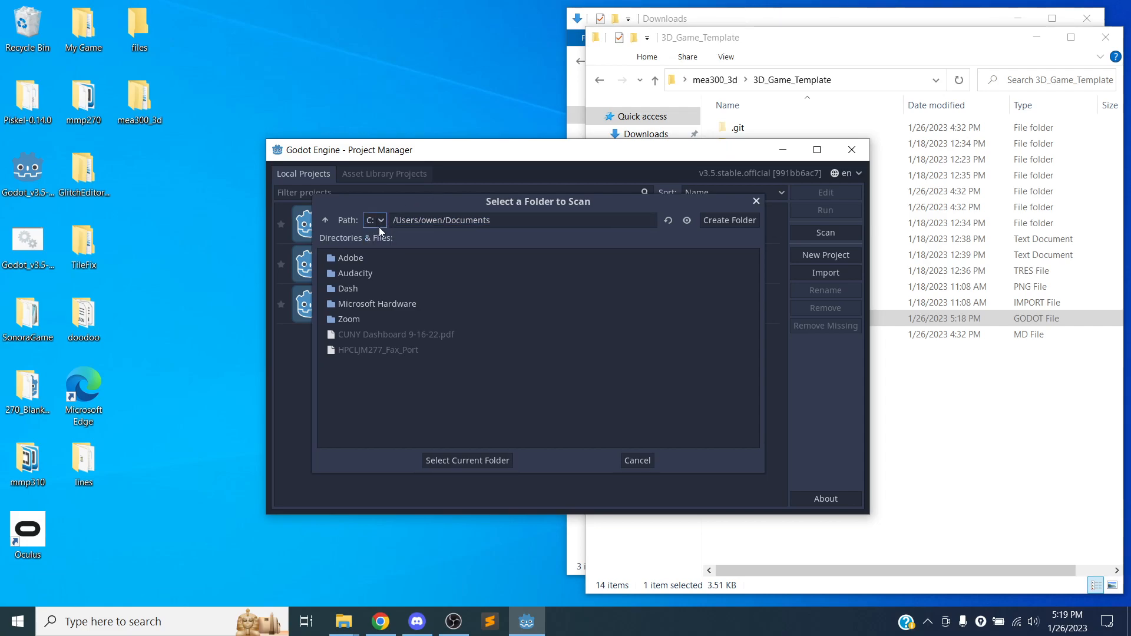
{"action": "left_click", "coordinate": [434, 220]}
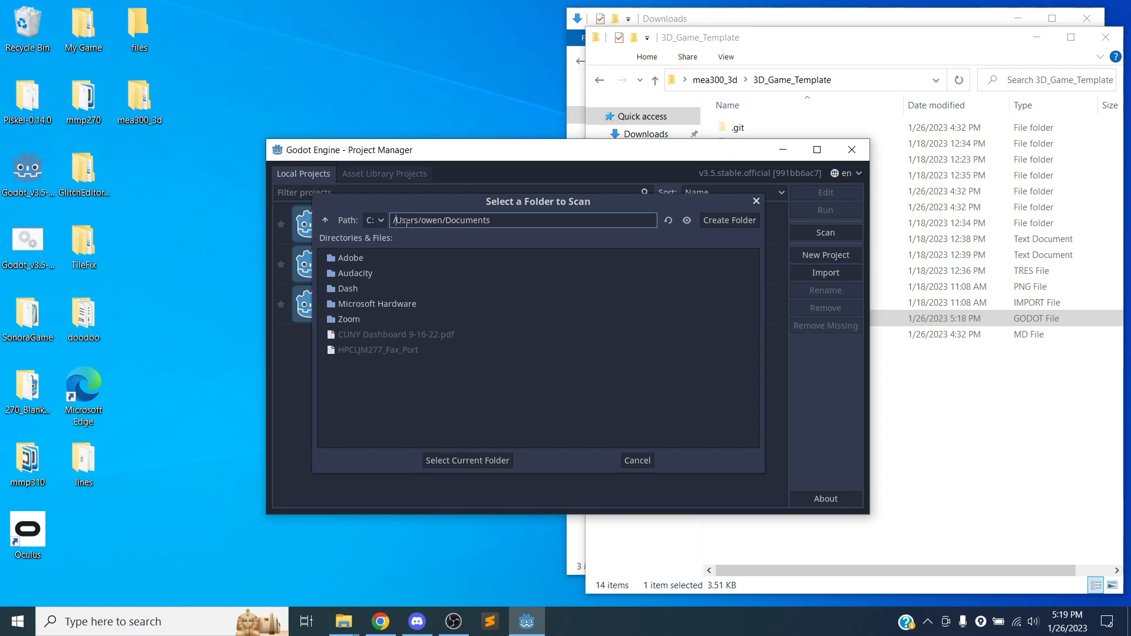
{"action": "left_click", "coordinate": [454, 221]}
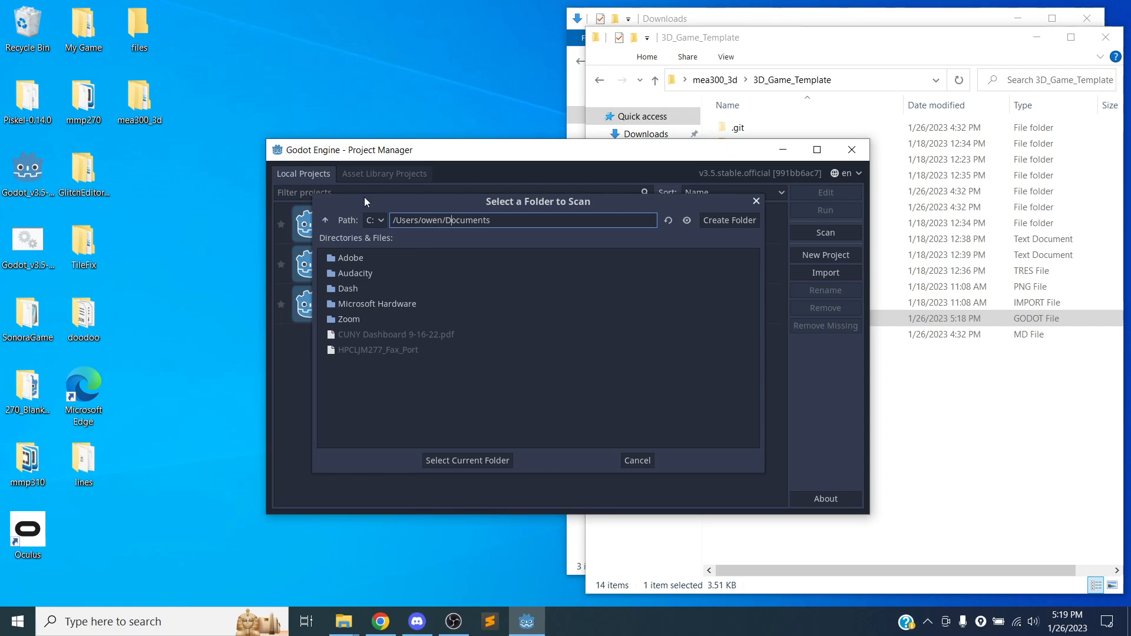
Browse from Documents up to the Users folder and into the user's Desktop/mea300_3d folder as the scan location.
{"action": "left_click", "coordinate": [328, 219]}
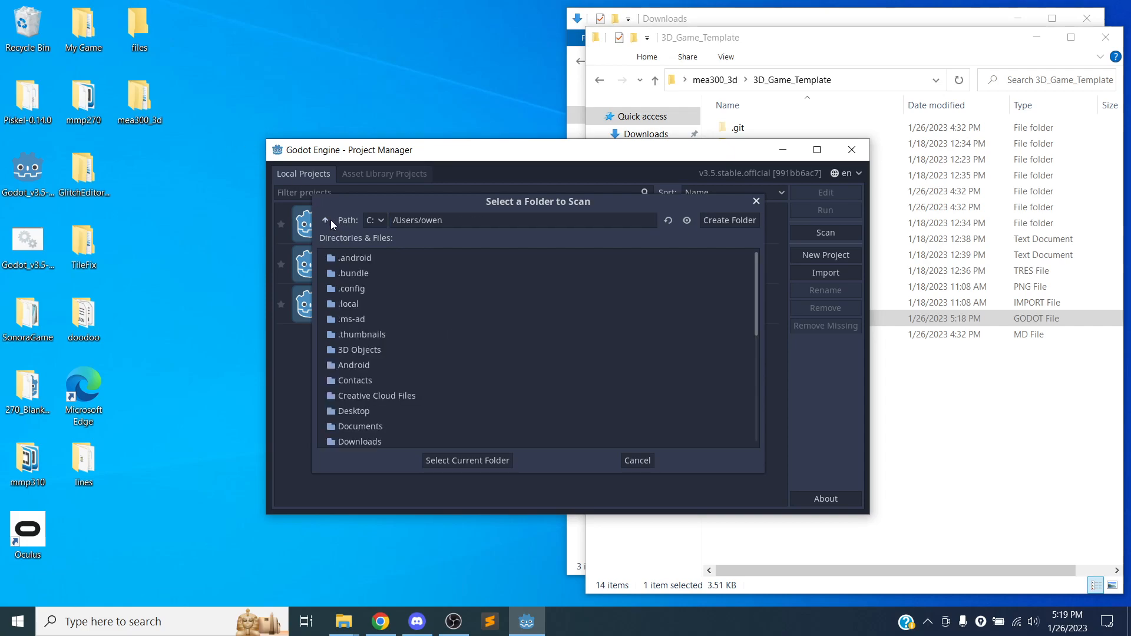
{"action": "left_click", "coordinate": [326, 219]}
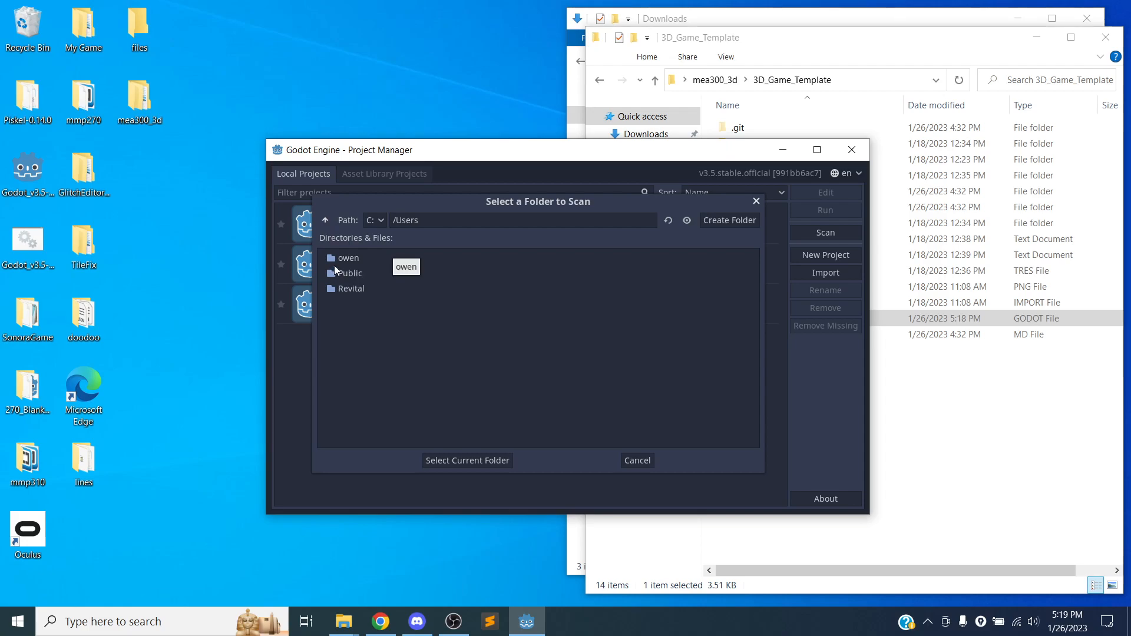
{"action": "left_click", "coordinate": [348, 263]}
{"action": "double_click", "coordinate": [357, 264]}
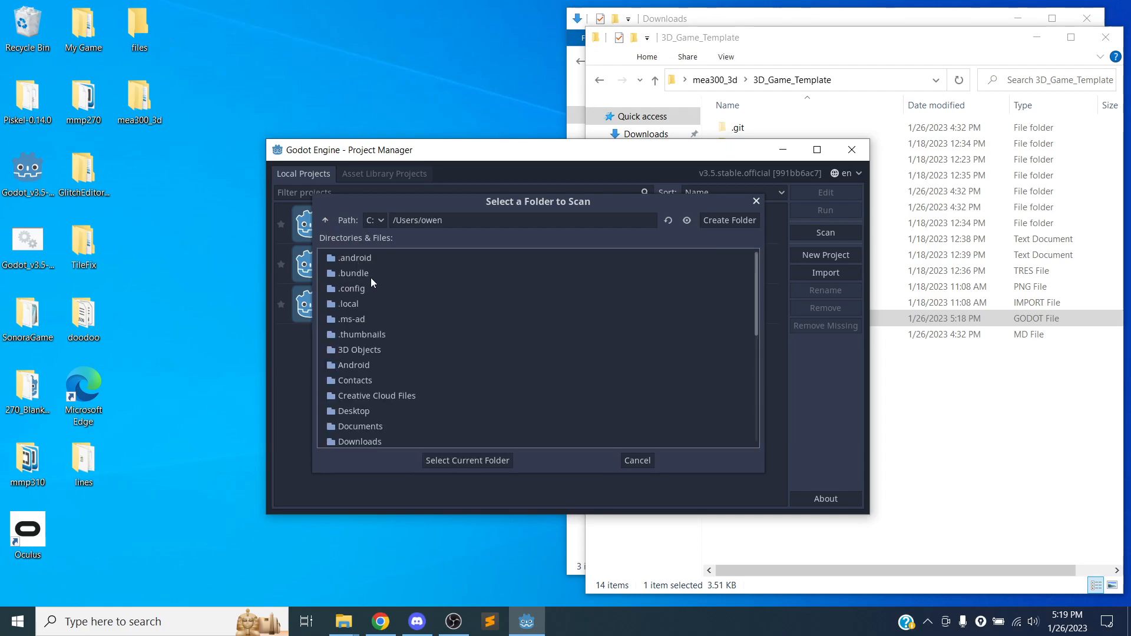
{"action": "scroll", "coordinate": [364, 378], "scroll_direction": "down", "scroll_amount": 1}
{"action": "double_click", "coordinate": [355, 386]}
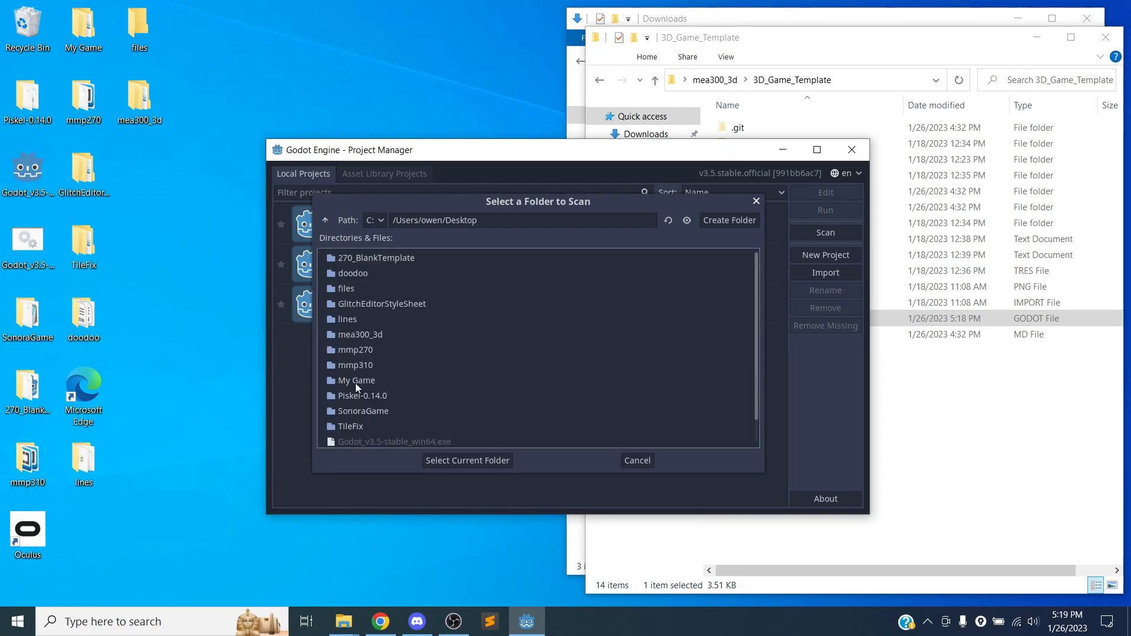
{"action": "double_click", "coordinate": [355, 334]}
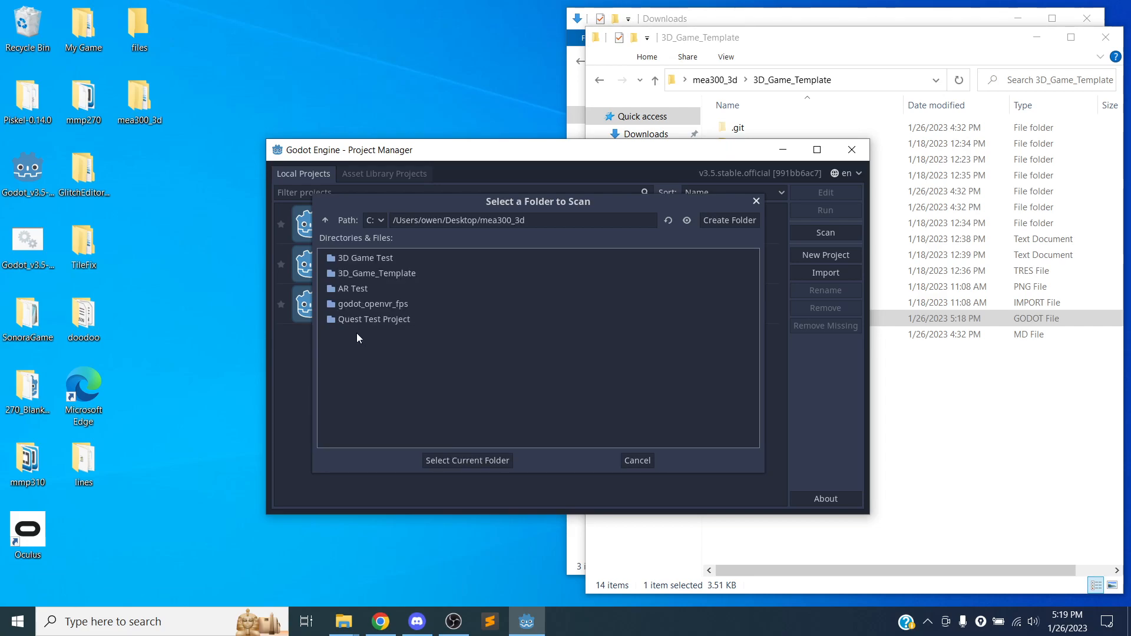
Look inside the 3D_Game_Template folder and return to its parent folder mea300_3d.
{"action": "left_click", "coordinate": [370, 273]}
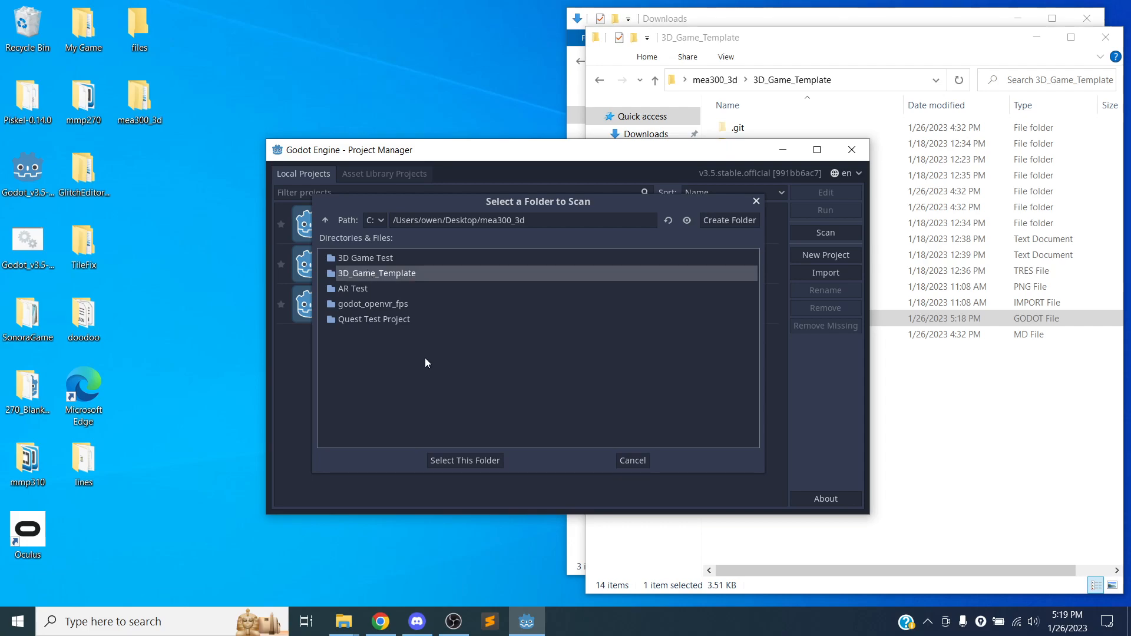
{"action": "double_click", "coordinate": [389, 273]}
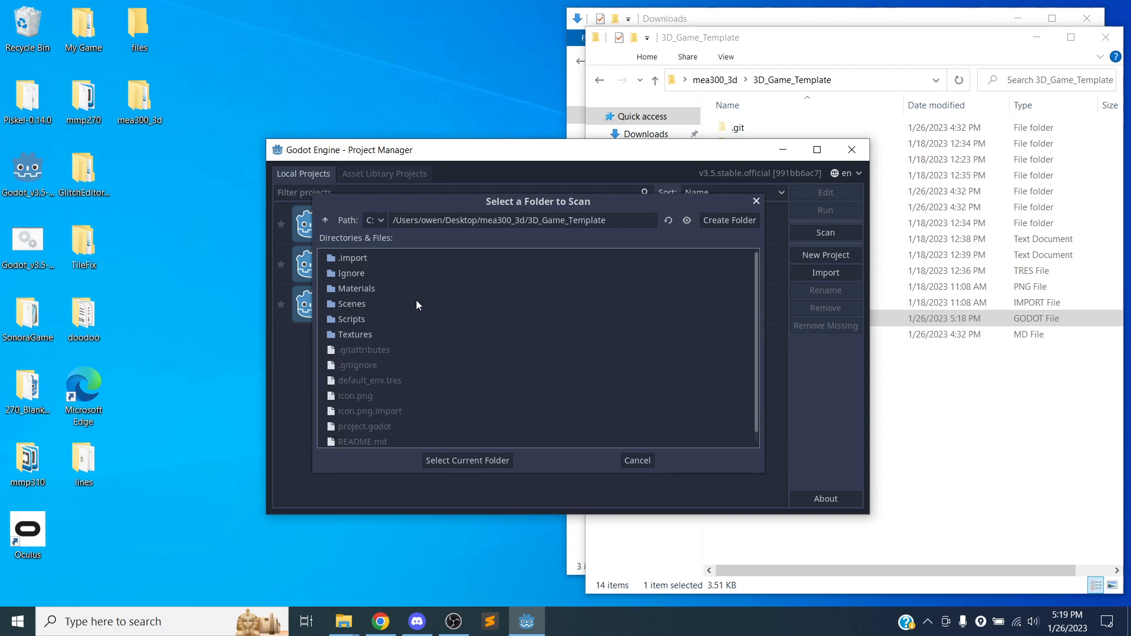
{"action": "left_click", "coordinate": [325, 221]}
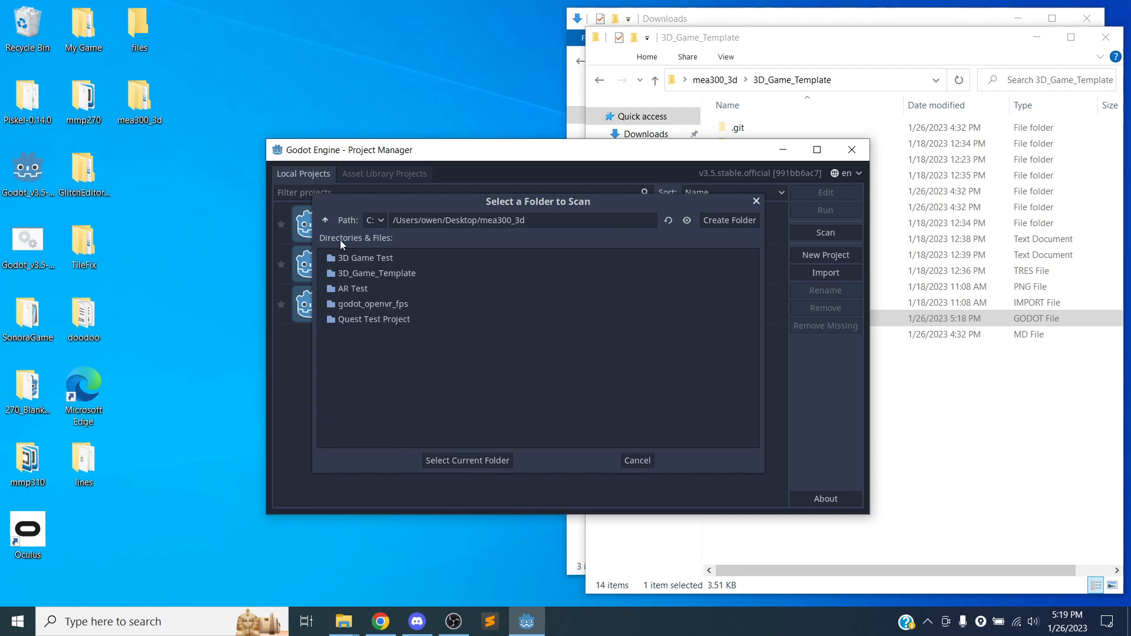
Scan the 3D_Game_Template folder to add its project to the list, and open that project for editing.
{"action": "left_click", "coordinate": [376, 274]}
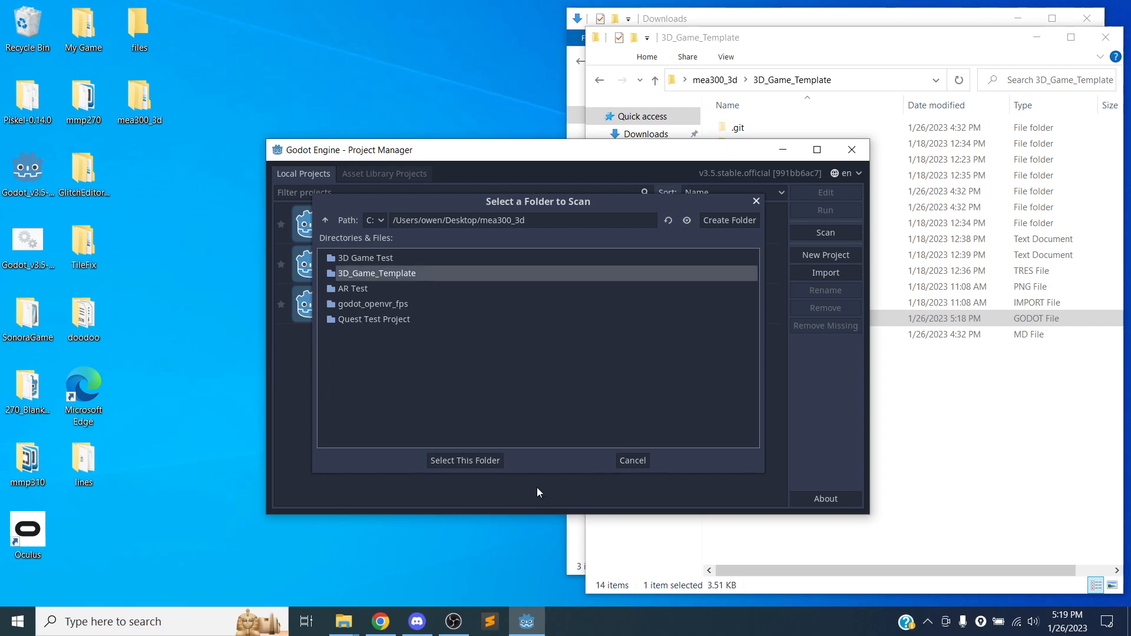
{"action": "left_click", "coordinate": [460, 458]}
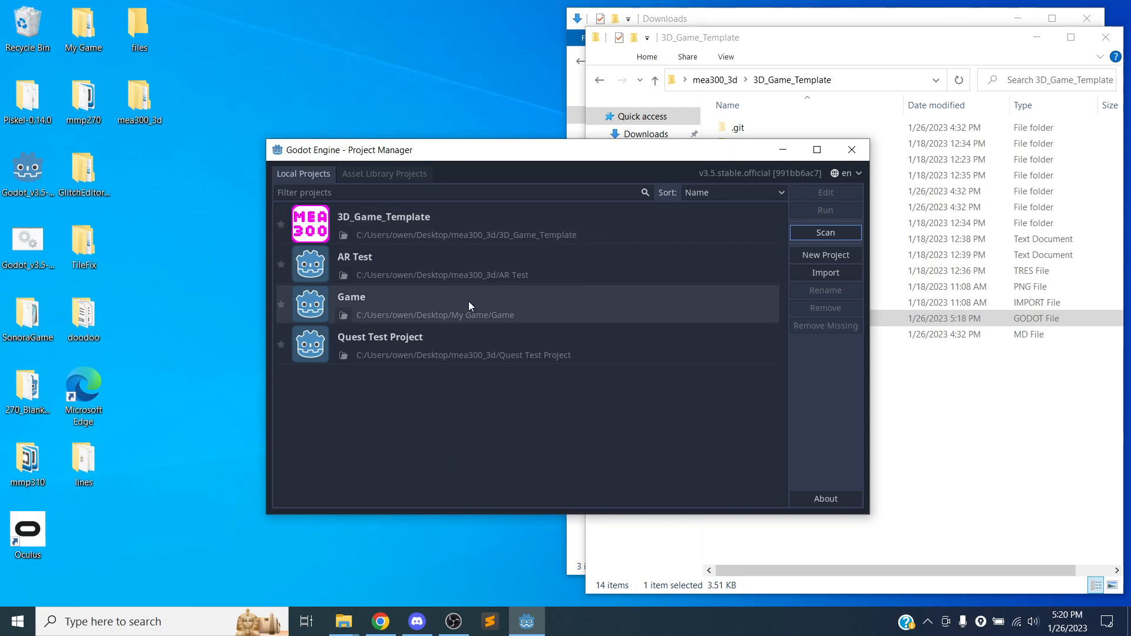
{"action": "left_click", "coordinate": [480, 221]}
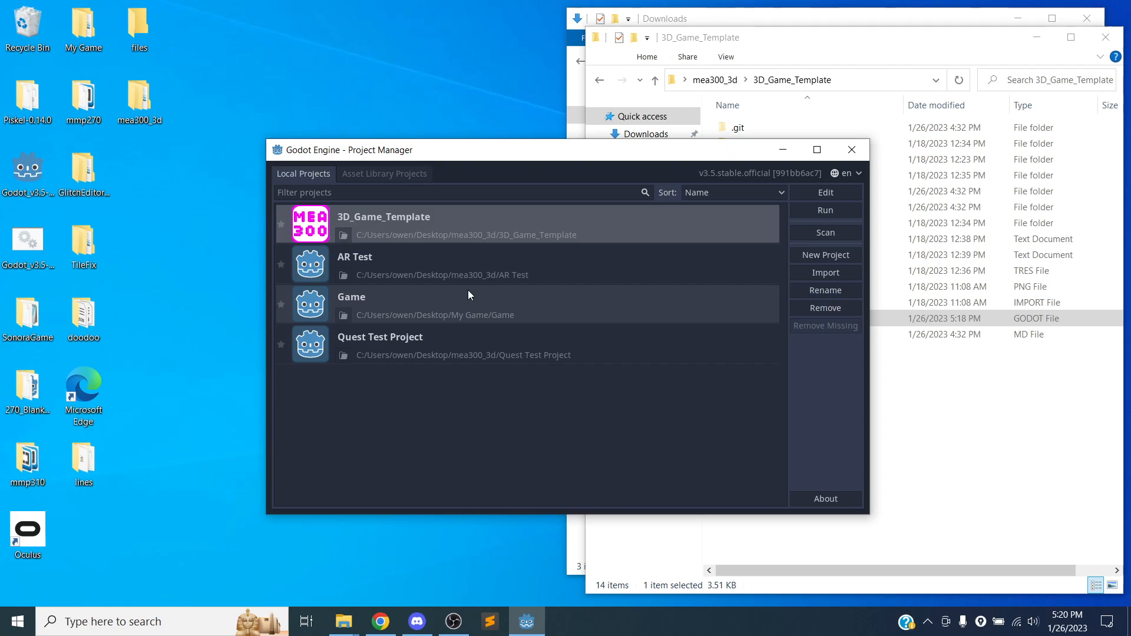
{"action": "left_click", "coordinate": [839, 192]}
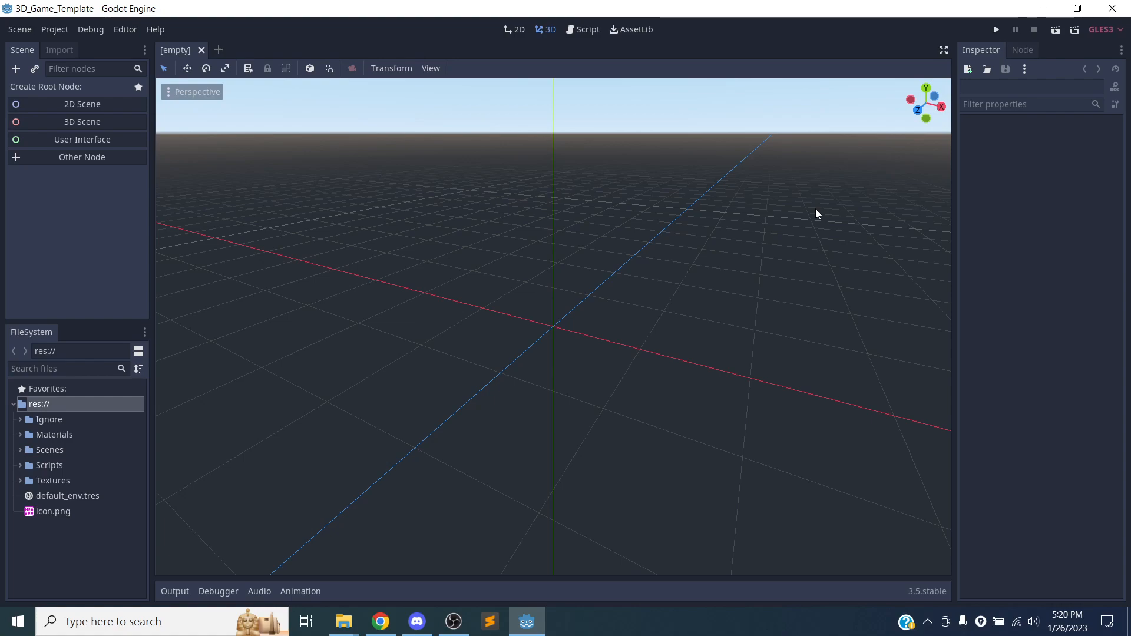
Try resizing the Scene and FileSystem docks by making them wider and narrower.
{"action": "mouse_move", "coordinate": [23, 332]}
{"action": "left_mouse_down"}
{"action": "mouse_move", "coordinate": [171, 198]}
{"action": "mouse_move", "coordinate": [1083, 92]}
{"action": "mouse_move", "coordinate": [471, 288]}
{"action": "mouse_move", "coordinate": [23, 333]}
{"action": "mouse_move", "coordinate": [35, 331]}
{"action": "left_mouse_up"}
{"action": "left_click_drag", "start_coordinate": [153, 284], "coordinate": [176, 274]}
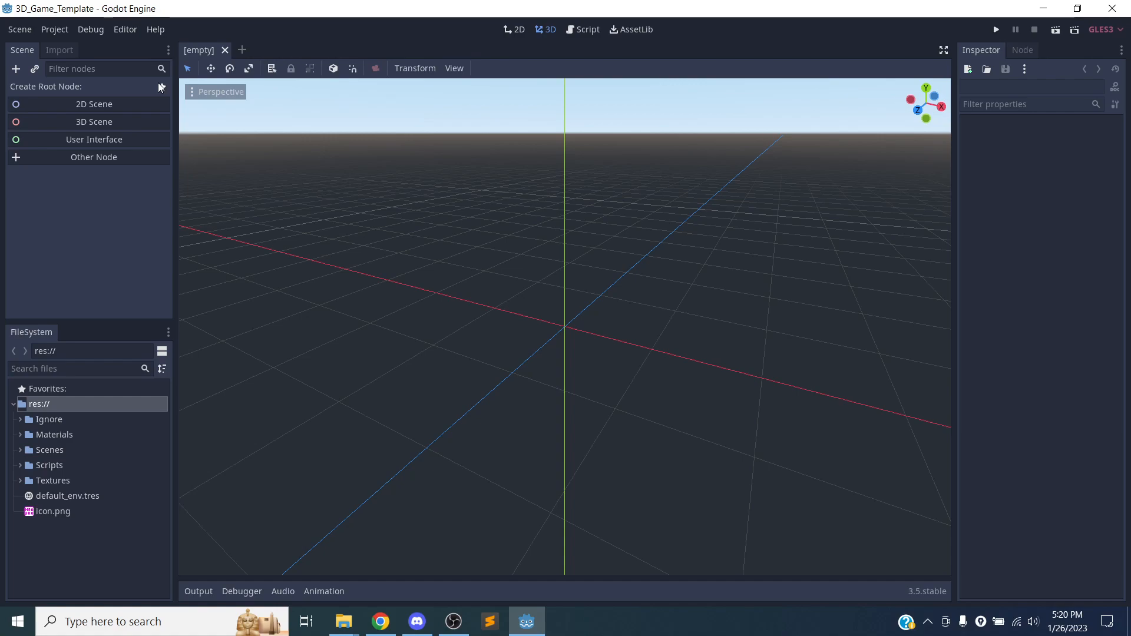
{"action": "left_click_drag", "start_coordinate": [176, 135], "coordinate": [135, 146]}
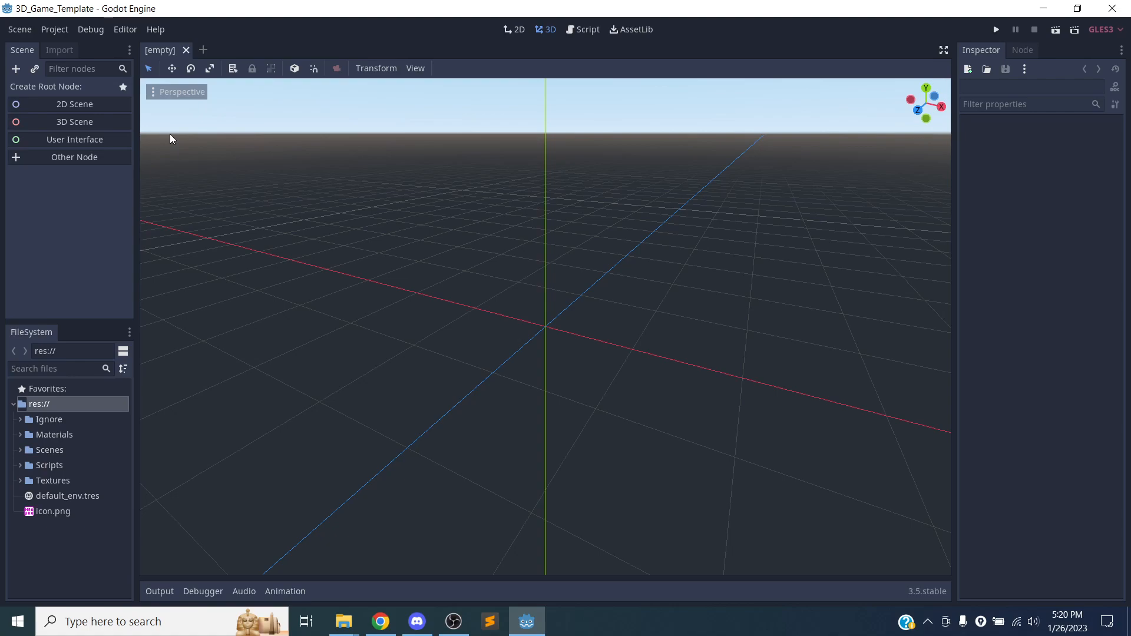
{"action": "left_click", "coordinate": [128, 35]}
{"action": "left_click", "coordinate": [158, 49]}
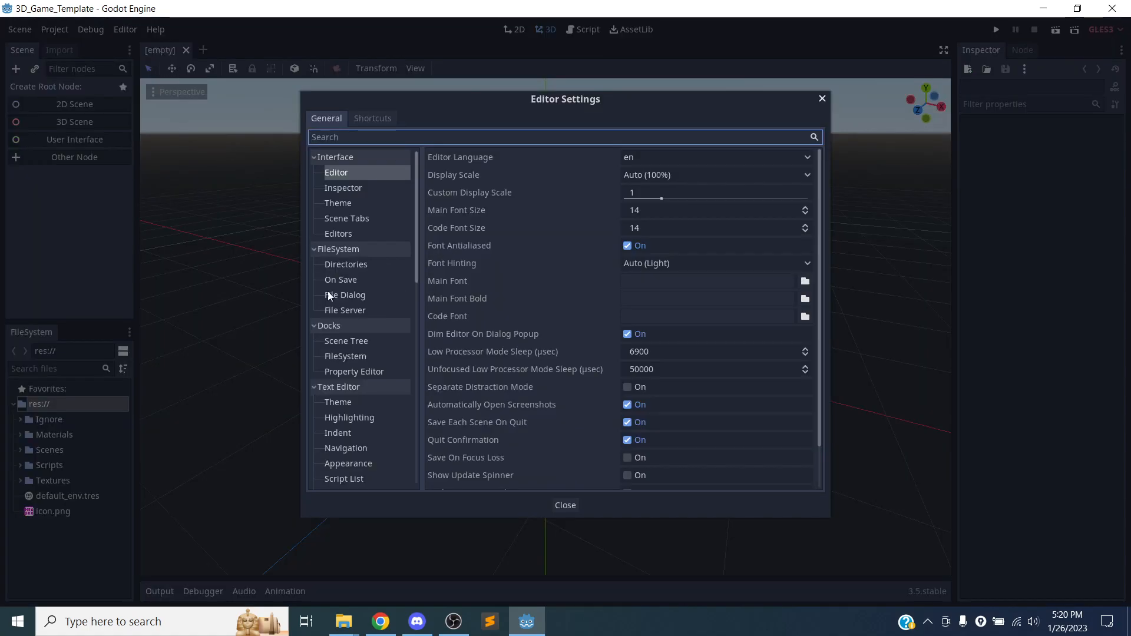
{"action": "left_click", "coordinate": [361, 171]}
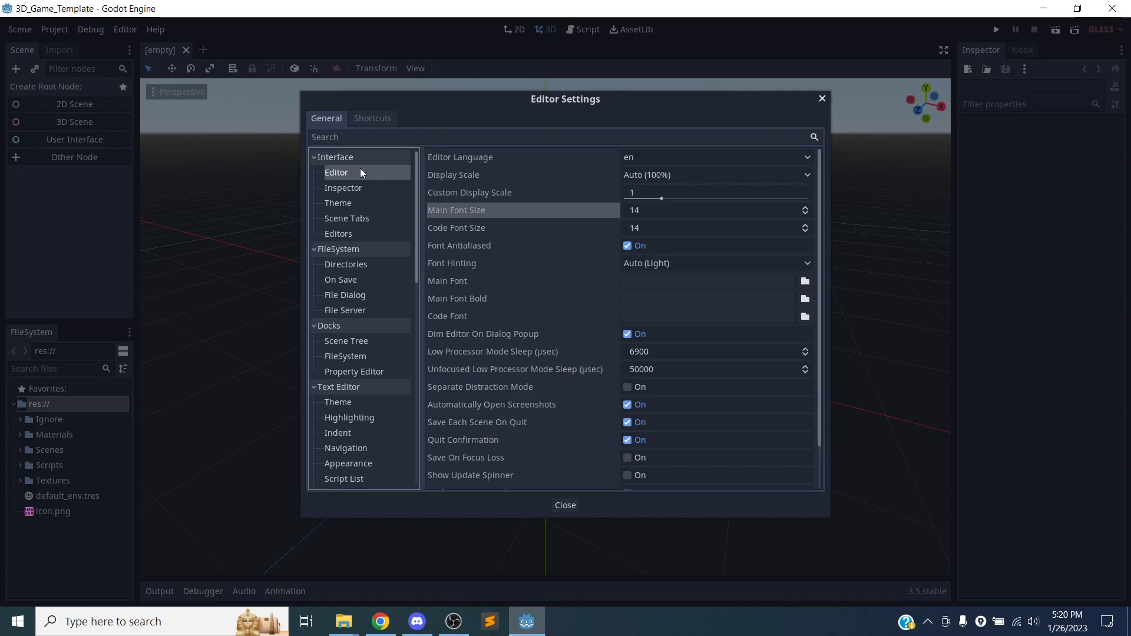
{"action": "left_click", "coordinate": [822, 99]}
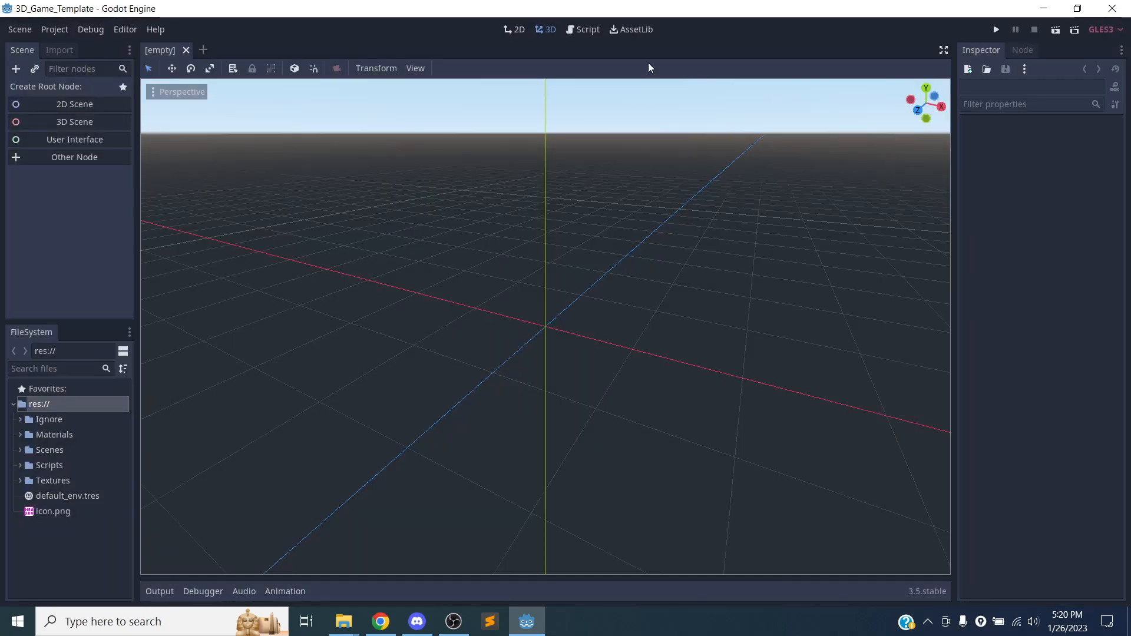
Set the editor interface's display scale to 125% in the Editor Settings.
{"action": "left_click", "coordinate": [125, 30]}
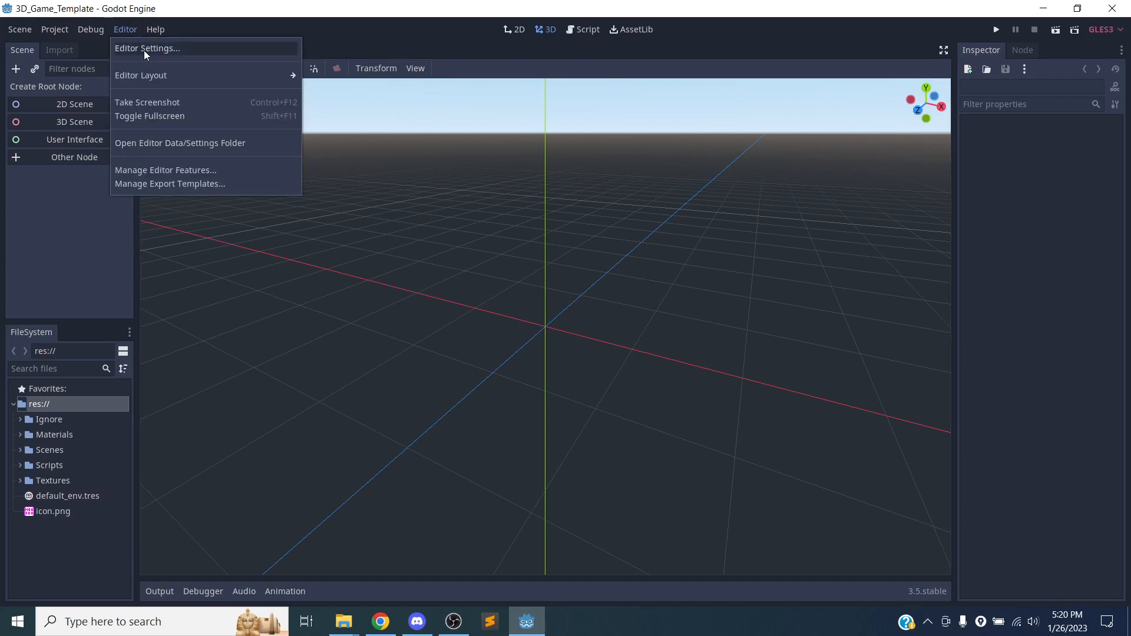
{"action": "left_click", "coordinate": [144, 51]}
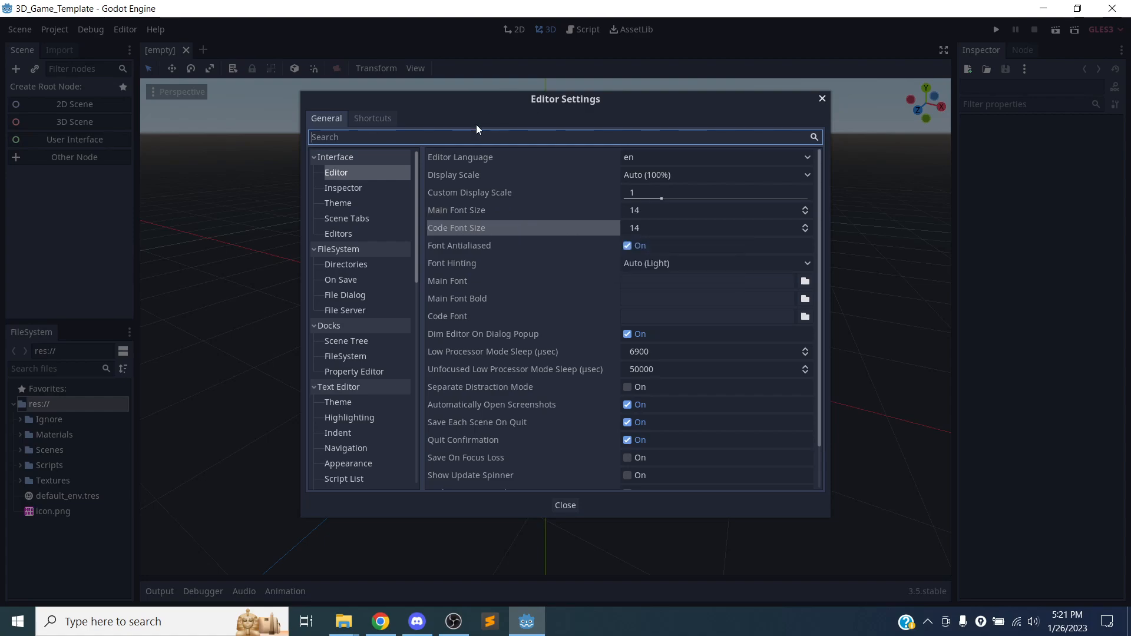
{"action": "left_click", "coordinate": [703, 172]}
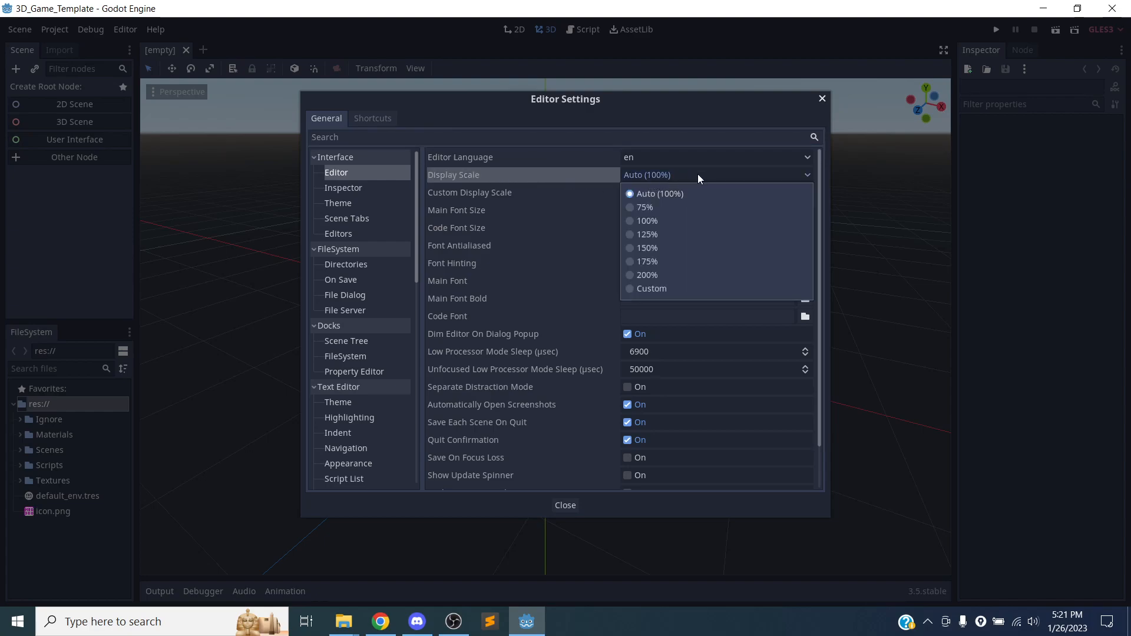
{"action": "left_click", "coordinate": [651, 237]}
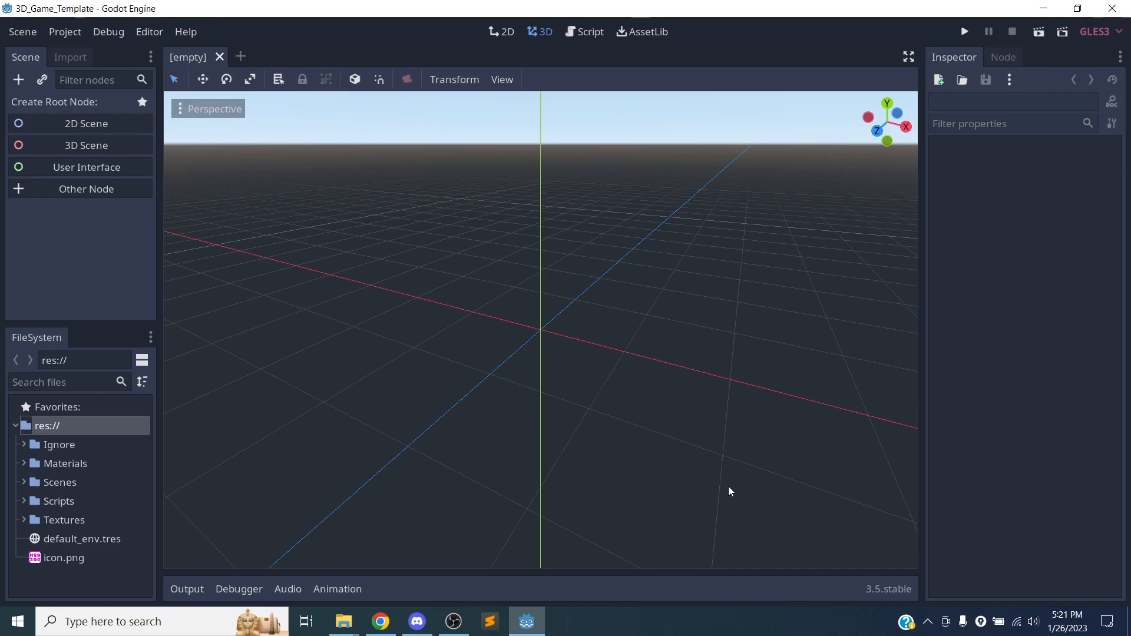
Reset the editor to the Default layout.
{"action": "left_click", "coordinate": [151, 33]}
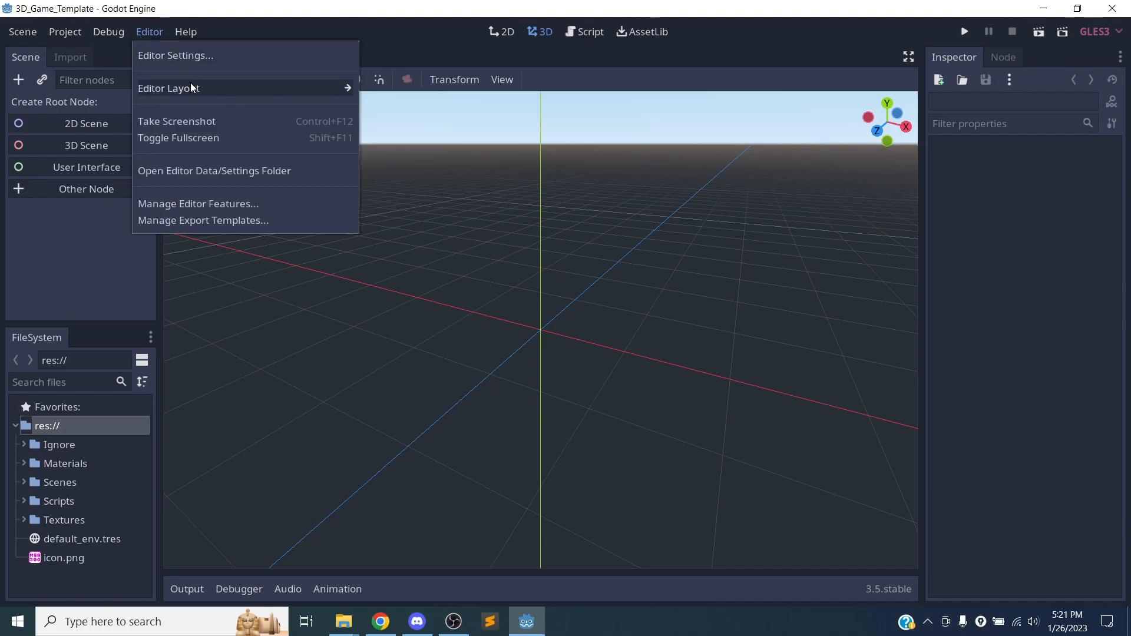
{"action": "mouse_move", "coordinate": [206, 87]}
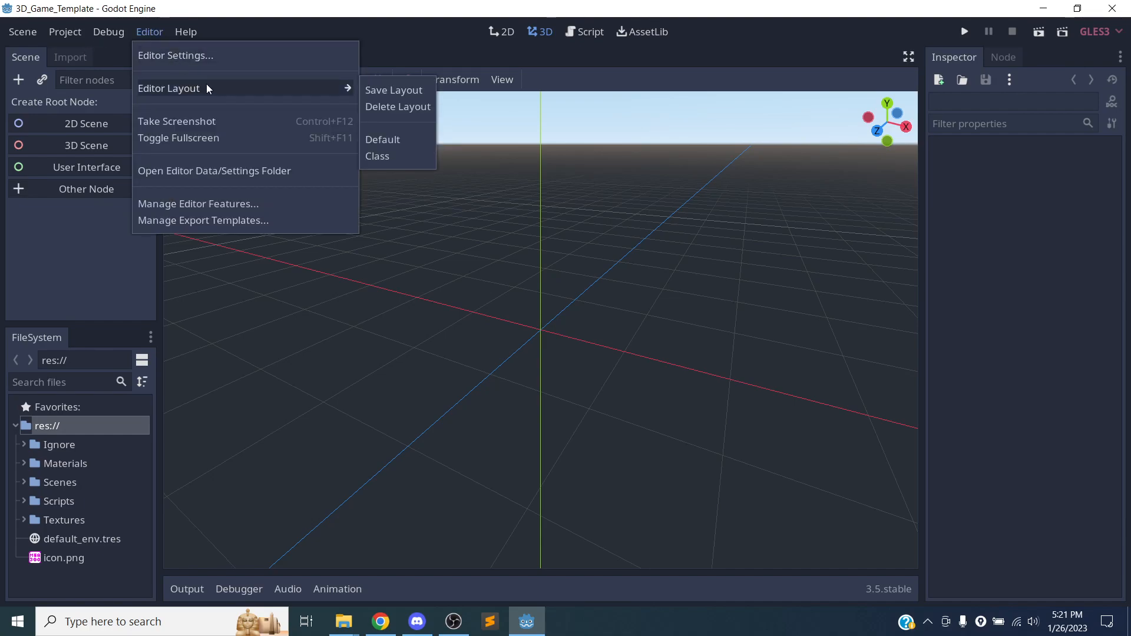
{"action": "left_click", "coordinate": [386, 139]}
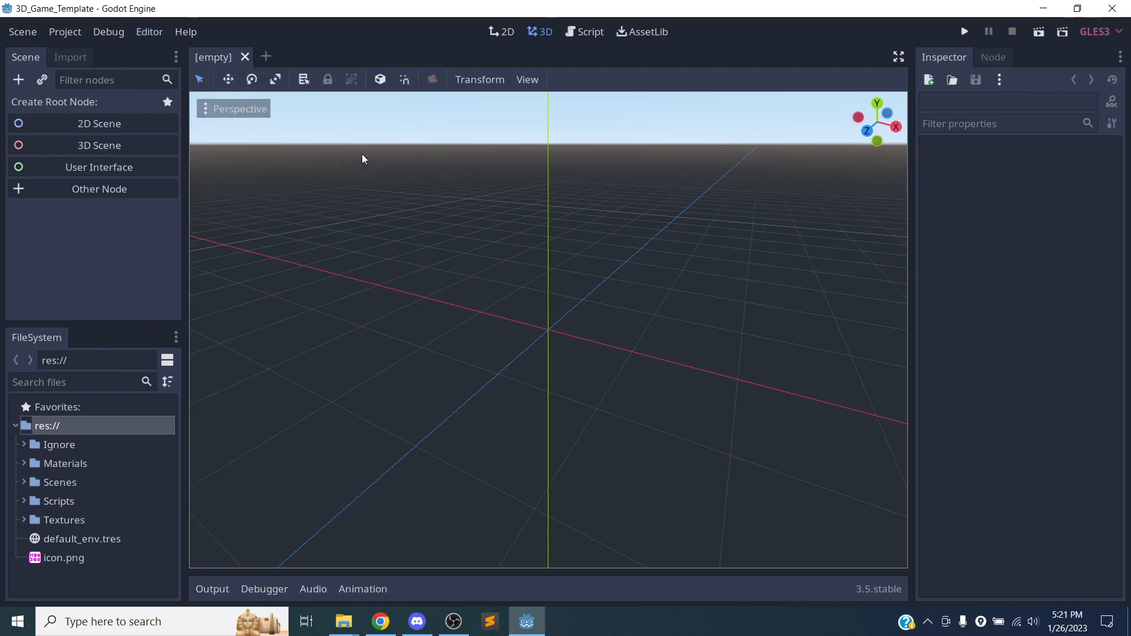
Apply the saved editor layout named Class.
{"action": "left_click", "coordinate": [186, 32]}
{"action": "mouse_move", "coordinate": [154, 33]}
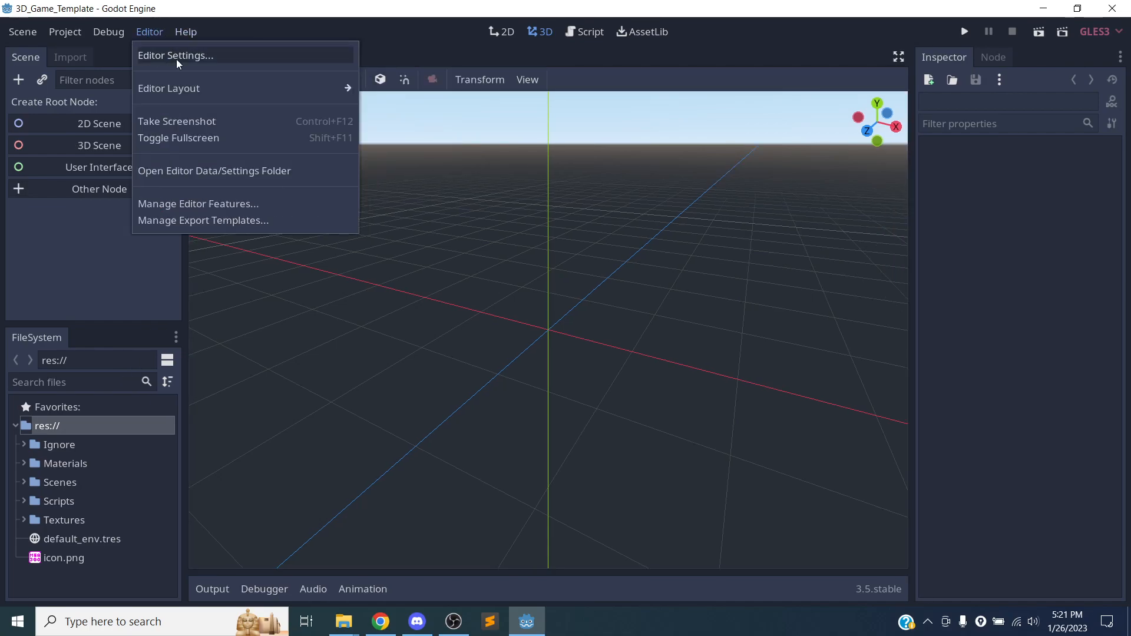
{"action": "mouse_move", "coordinate": [238, 88]}
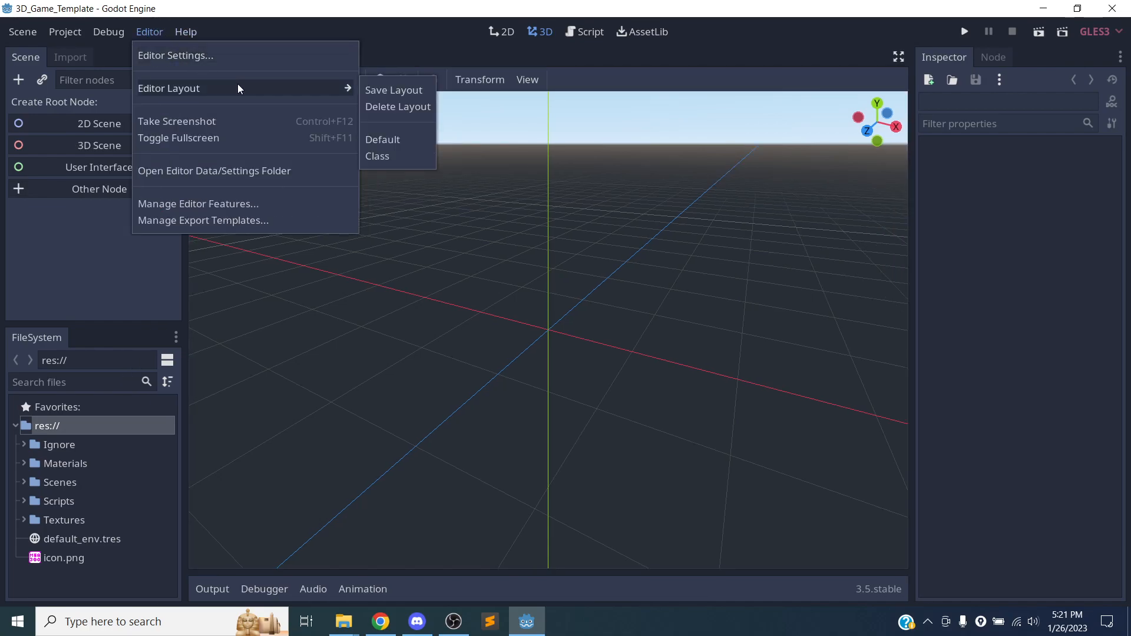
{"action": "left_click", "coordinate": [388, 158]}
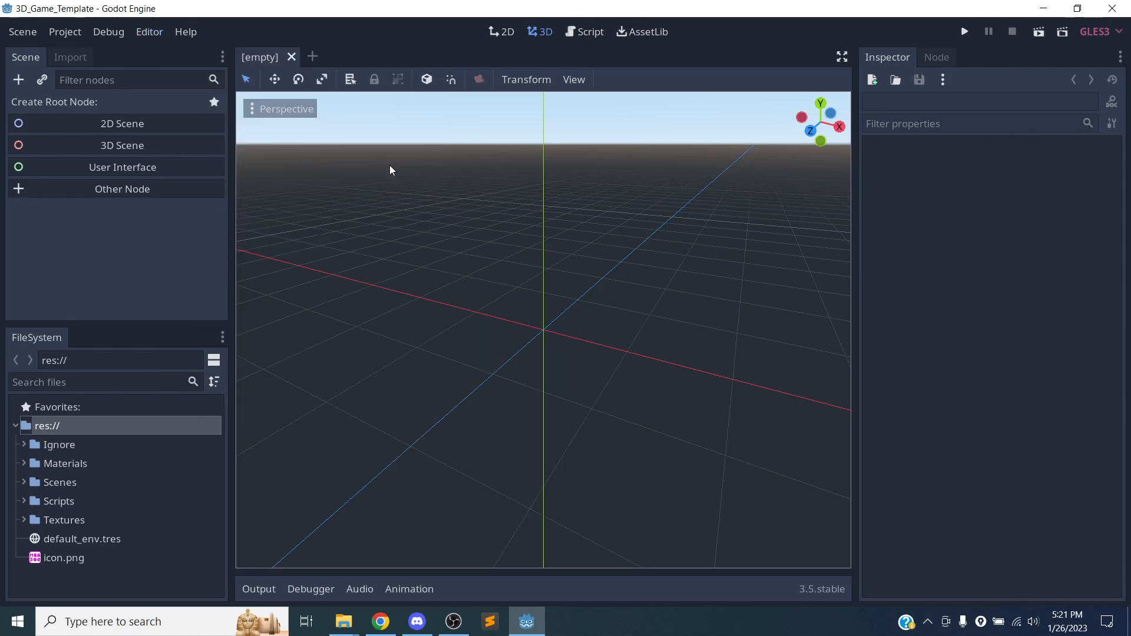
{"action": "left_click", "coordinate": [148, 33]}
{"action": "mouse_move", "coordinate": [178, 83]}
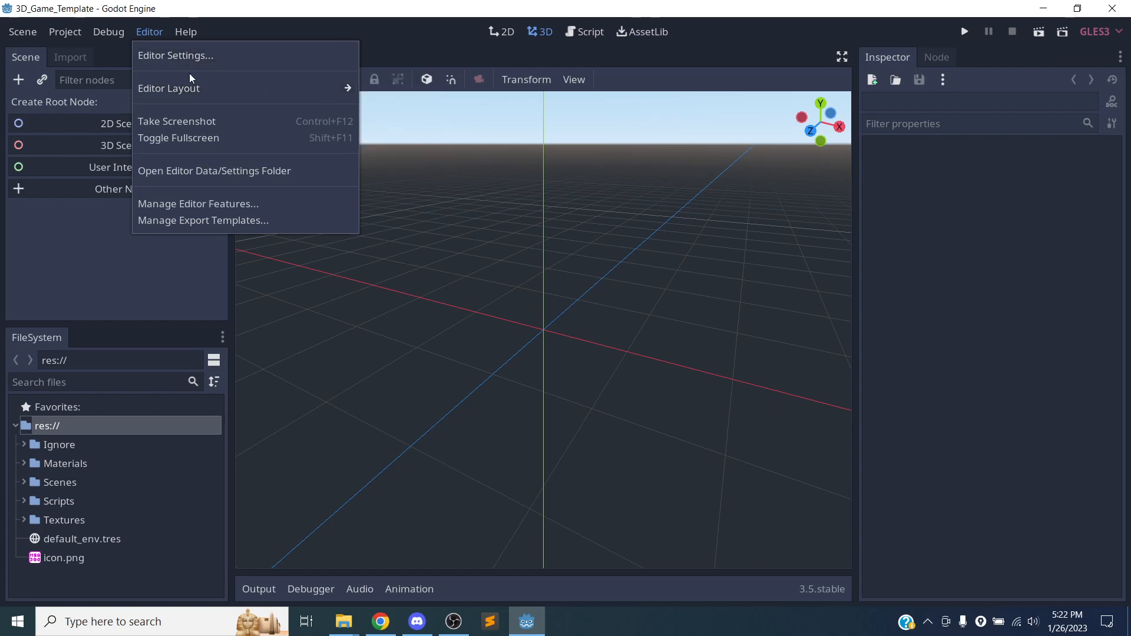
{"action": "left_click", "coordinate": [152, 33]}
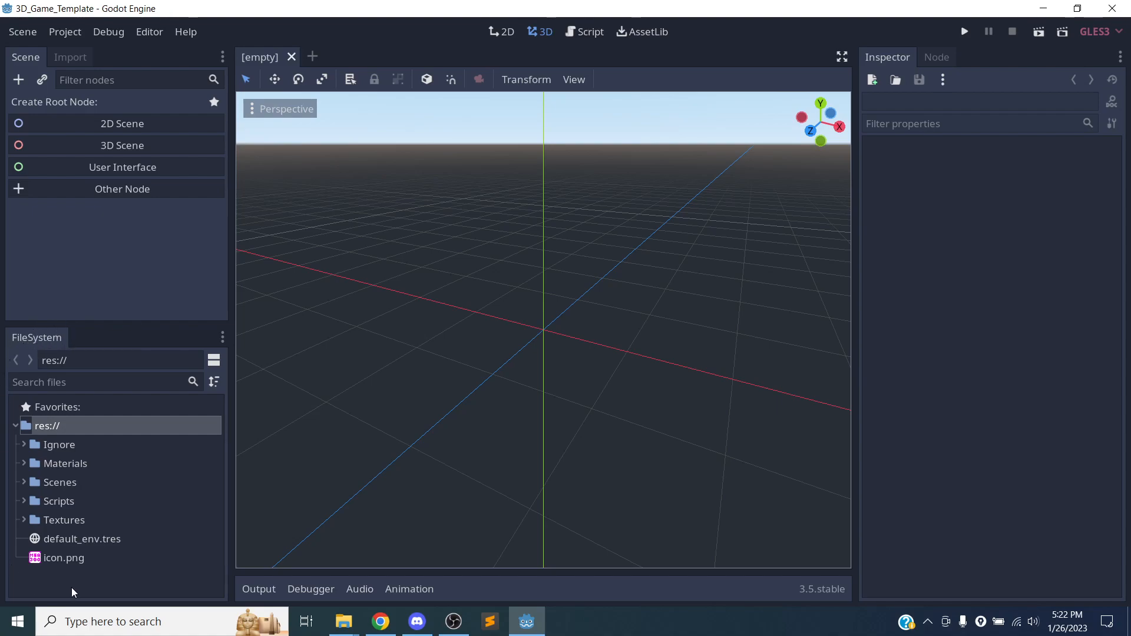
Make the FileSystem dock wider and taller, and collapse and re-expand its res:// root folder.
{"action": "left_click_drag", "start_coordinate": [231, 321], "coordinate": [318, 314]}
{"action": "left_click_drag", "start_coordinate": [126, 324], "coordinate": [136, 244]}
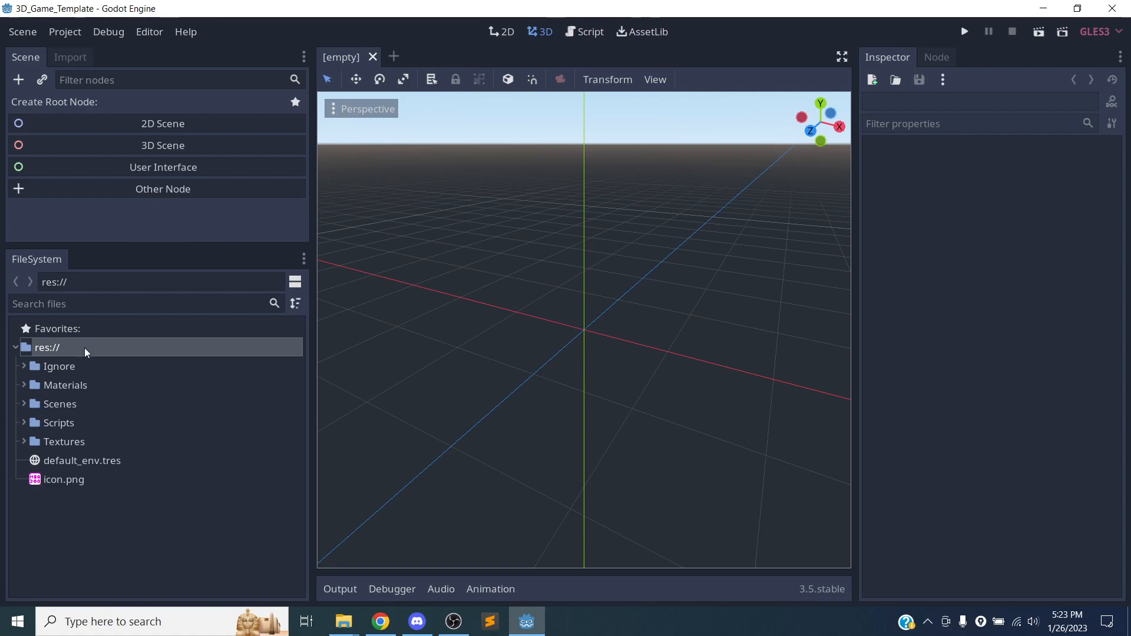
{"action": "left_click", "coordinate": [14, 347]}
{"action": "left_click", "coordinate": [15, 347]}
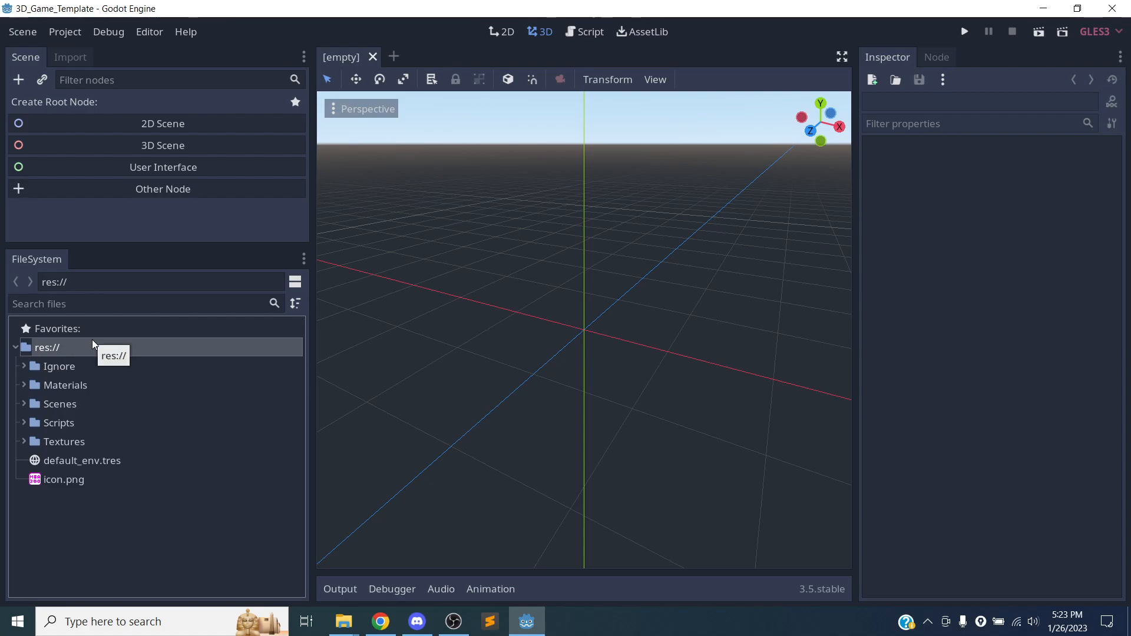
Open the project's res:// root folder in the system file manager.
{"action": "right_click", "coordinate": [68, 346]}
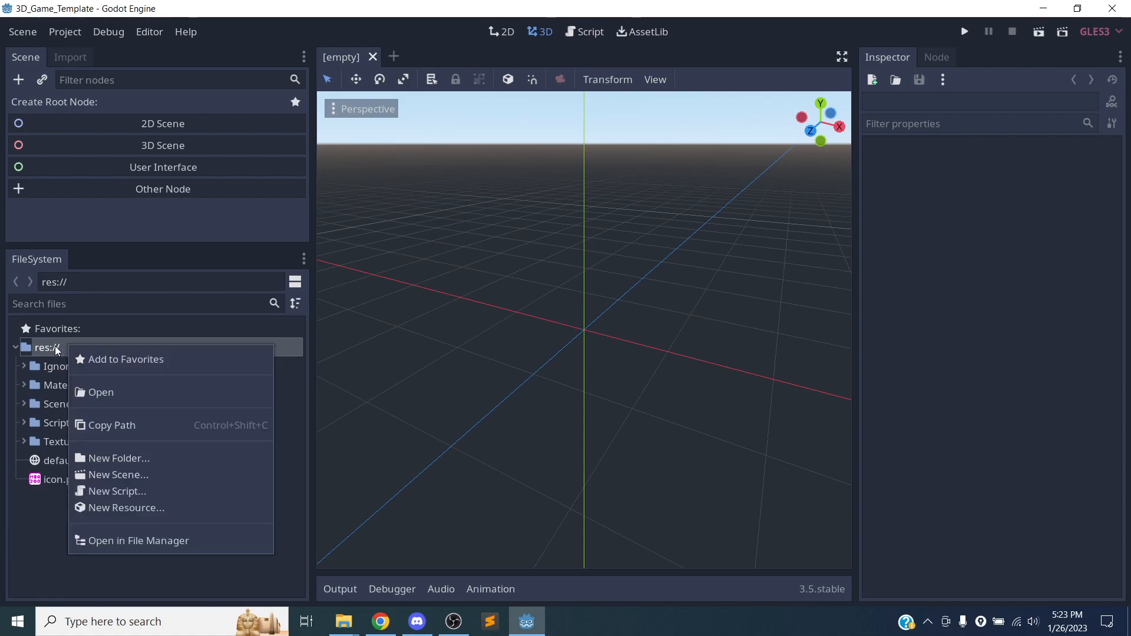
{"action": "left_click", "coordinate": [37, 347]}
{"action": "left_click_drag", "start_coordinate": [35, 349], "coordinate": [62, 348]}
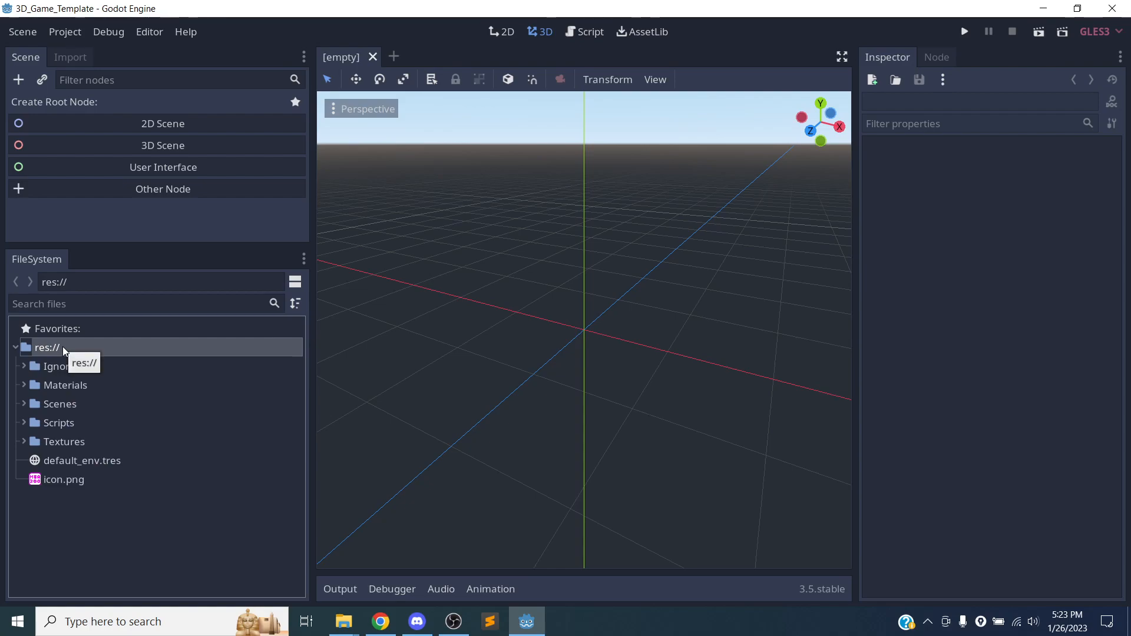
{"action": "right_click", "coordinate": [62, 346]}
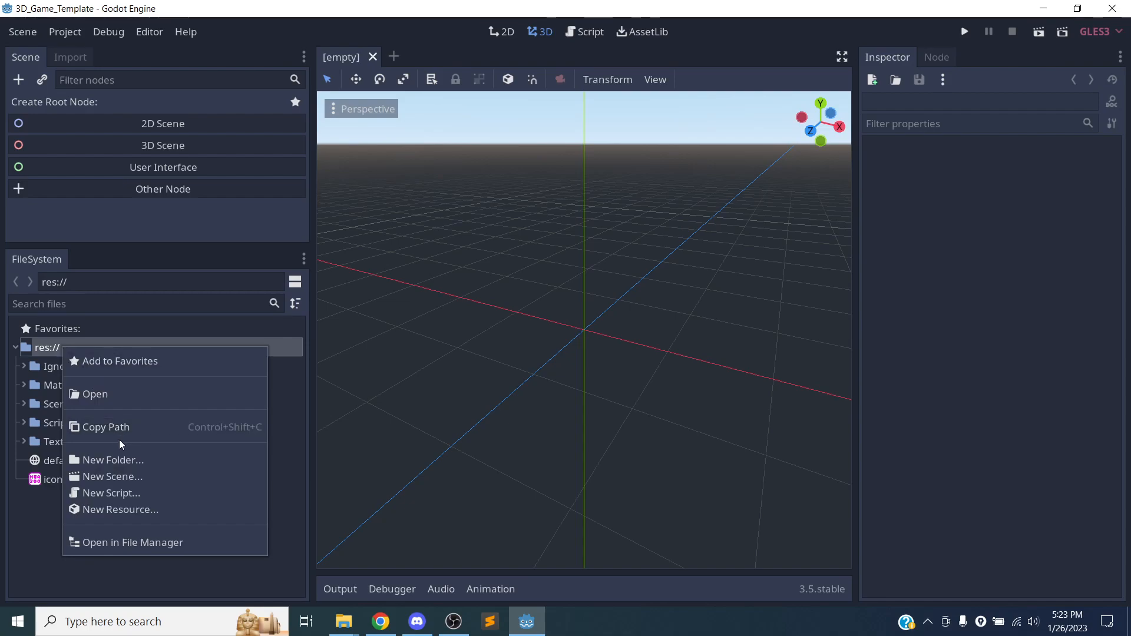
{"action": "left_click", "coordinate": [119, 542]}
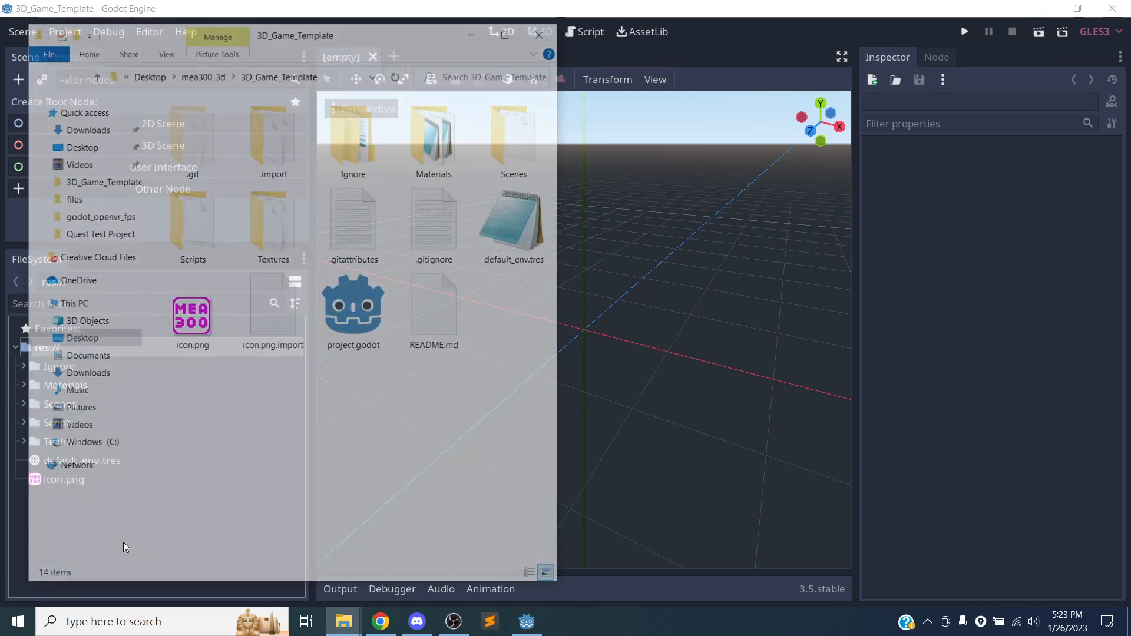
Widen the file manager window, examine the 3D_Game_Template contents including project.godot, and close the window.
{"action": "left_click_drag", "start_coordinate": [558, 289], "coordinate": [906, 285]}
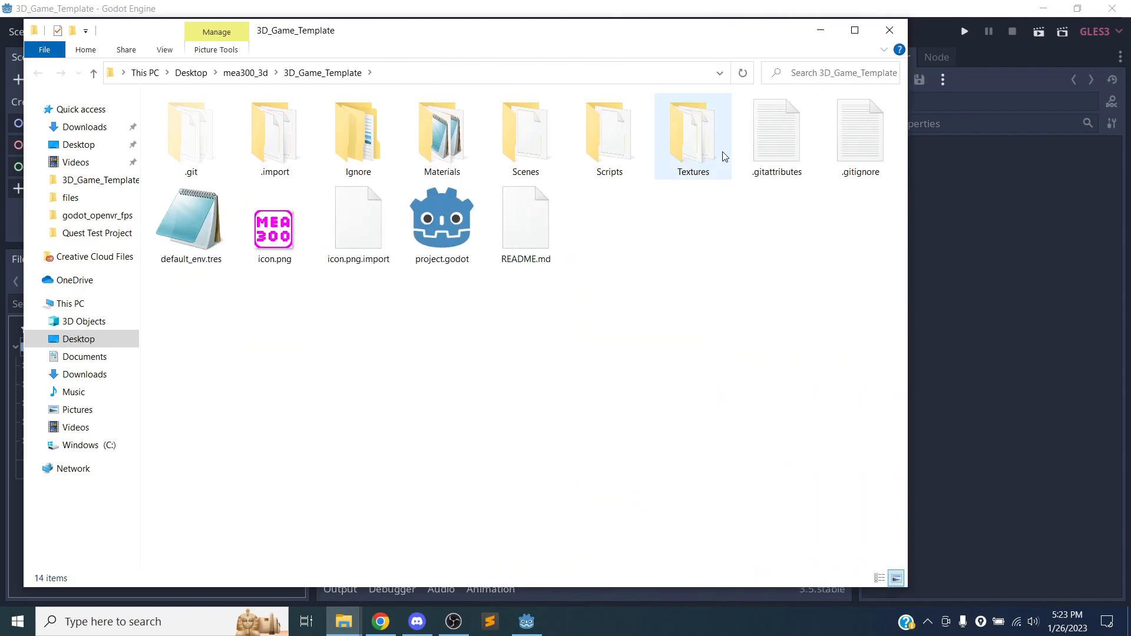
{"action": "left_click", "coordinate": [164, 52]}
{"action": "left_click", "coordinate": [165, 53]}
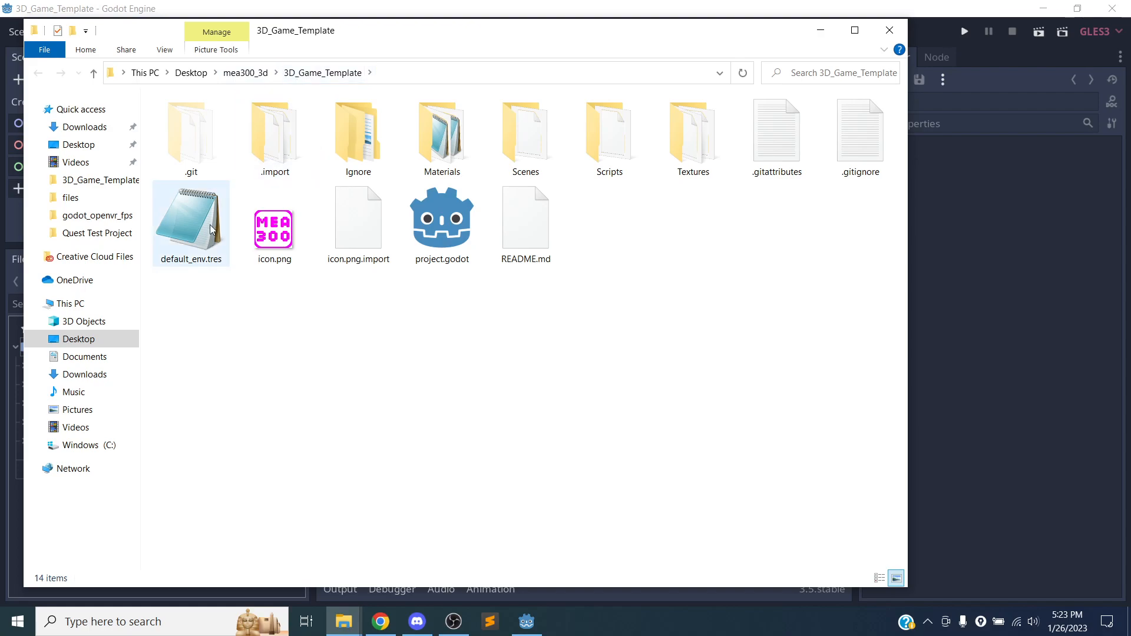
{"action": "left_click", "coordinate": [448, 219]}
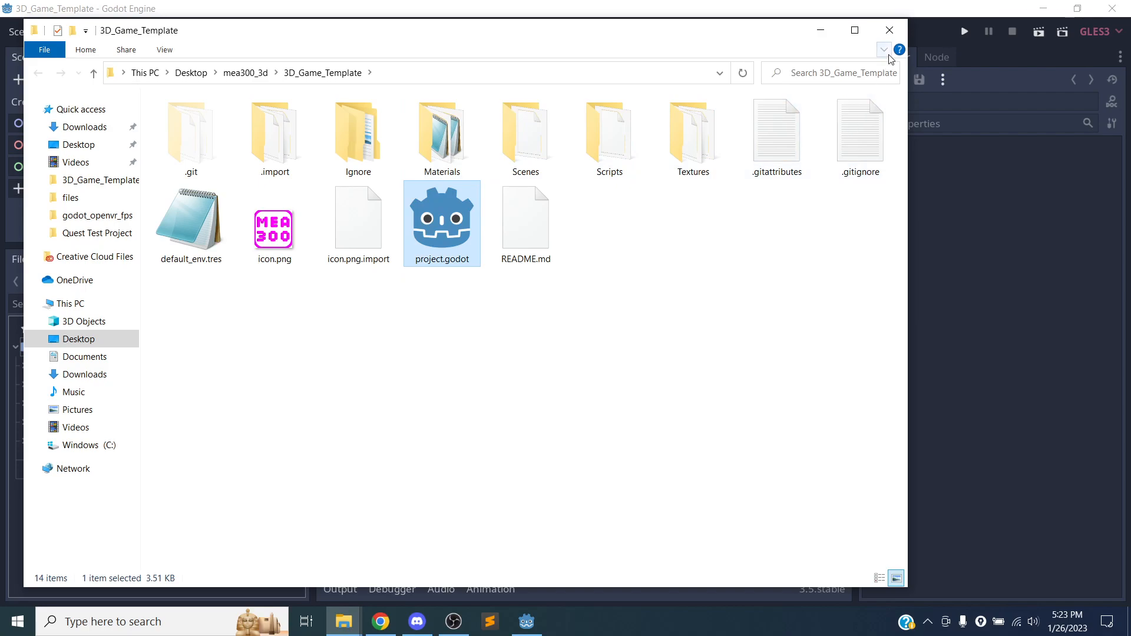
{"action": "left_click", "coordinate": [889, 29]}
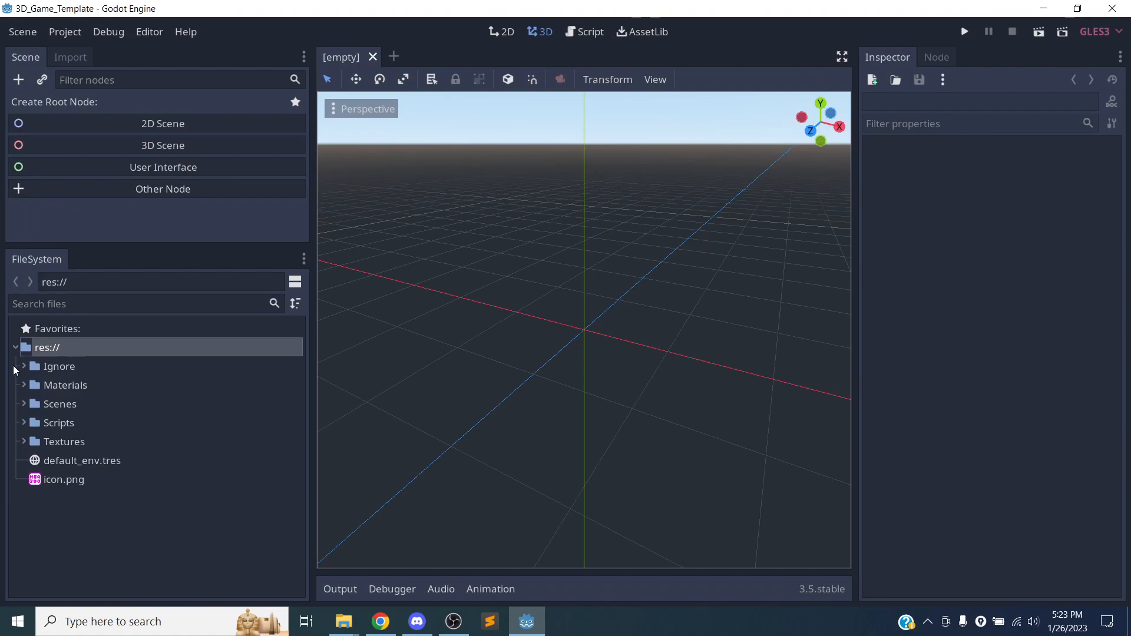
Browse the project folders under res://, expand Scenes and open the Player.tscn scene.
{"action": "left_click", "coordinate": [16, 348]}
{"action": "left_click", "coordinate": [16, 347]}
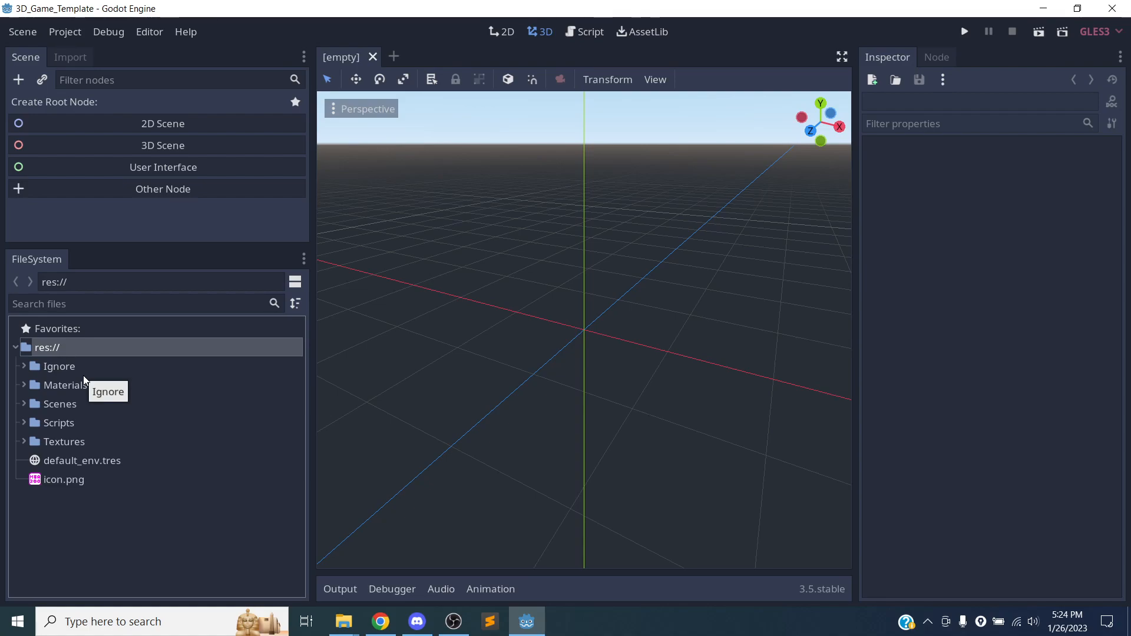
{"action": "left_click", "coordinate": [71, 385]}
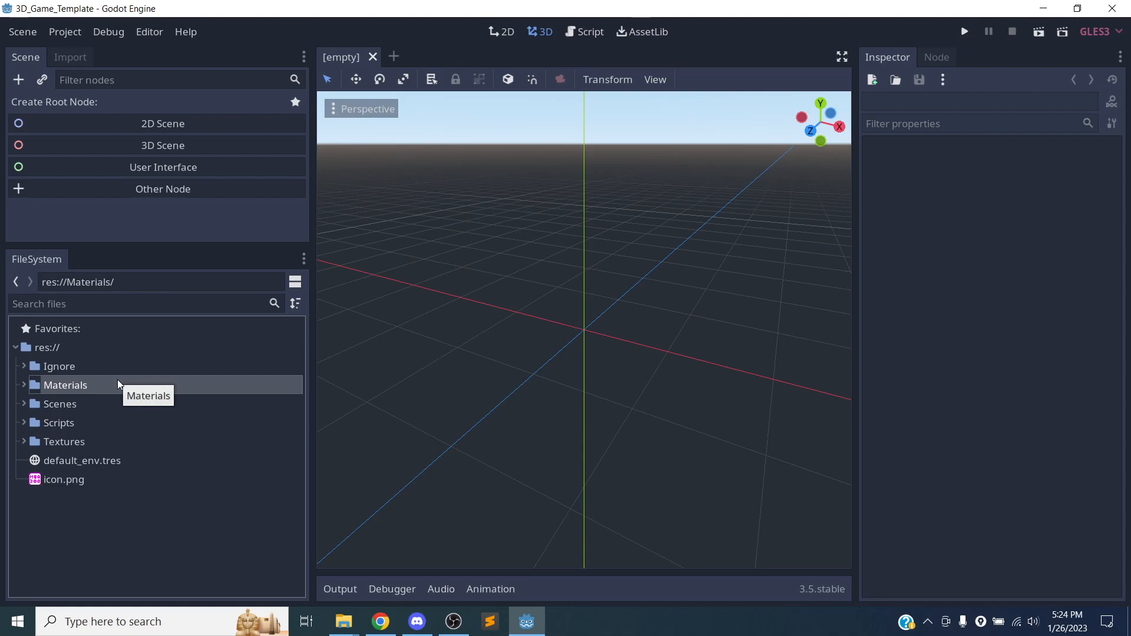
{"action": "left_click", "coordinate": [79, 406]}
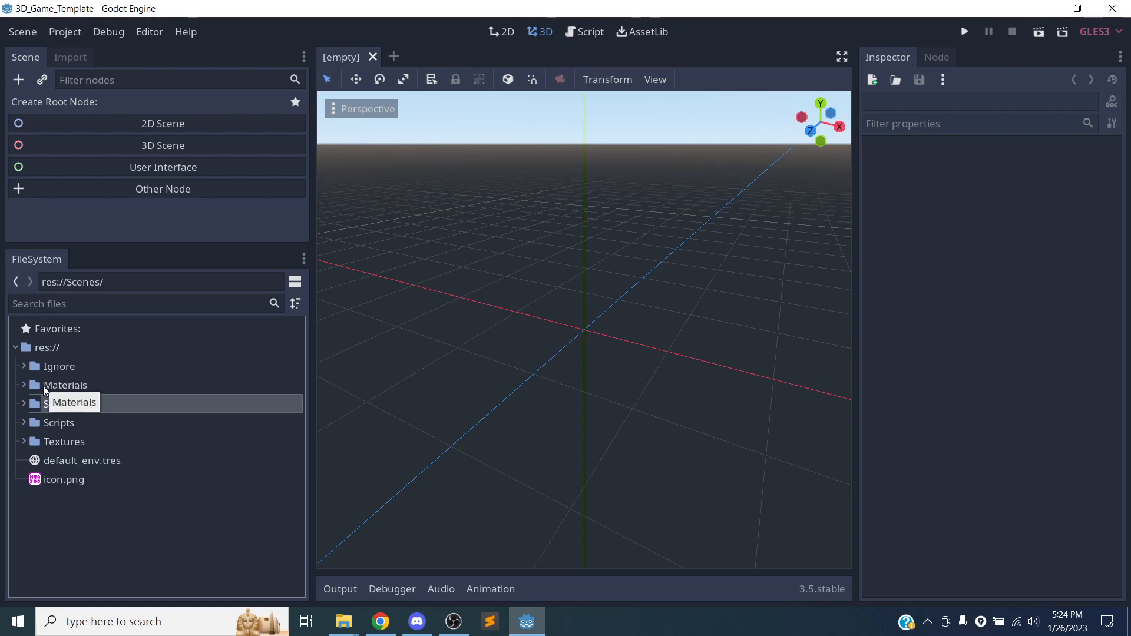
{"action": "left_click", "coordinate": [24, 404]}
{"action": "left_click", "coordinate": [93, 429]}
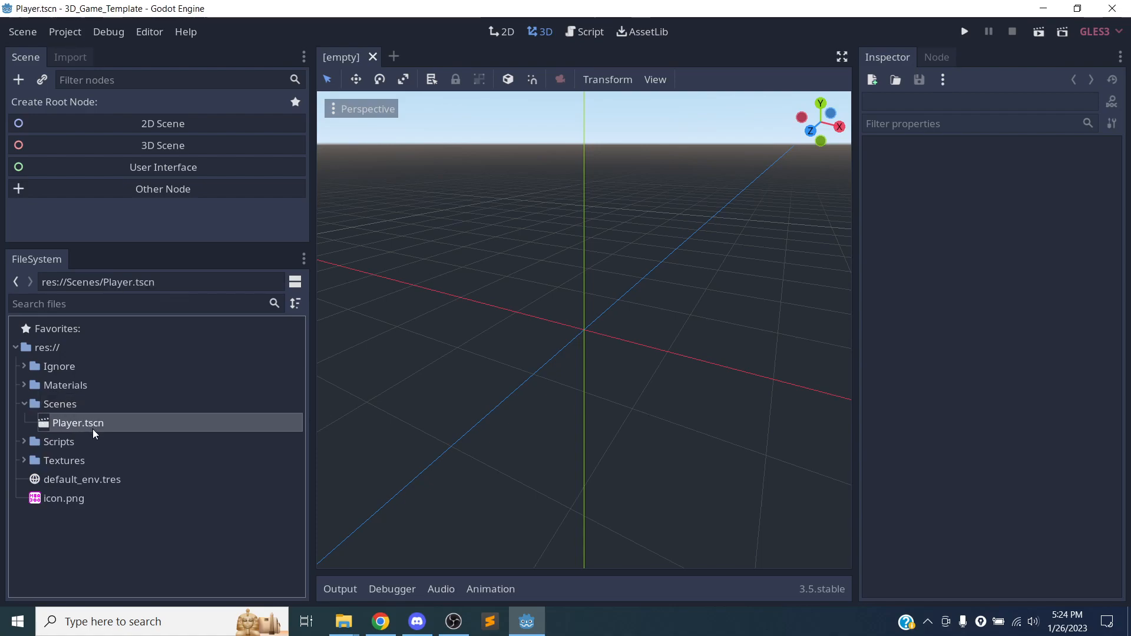
Load Player.tscn in the 3D editor and orbit around the player's capsule to view it from another side.
{"action": "double_click", "coordinate": [93, 429]}
{"action": "scroll", "coordinate": [500, 352], "scroll_direction": "up", "scroll_amount": 8}
{"action": "scroll", "coordinate": [628, 353], "scroll_direction": "down", "scroll_amount": 15}
{"action": "middle_click_drag", "start_coordinate": [647, 351], "coordinate": [439, 259]}
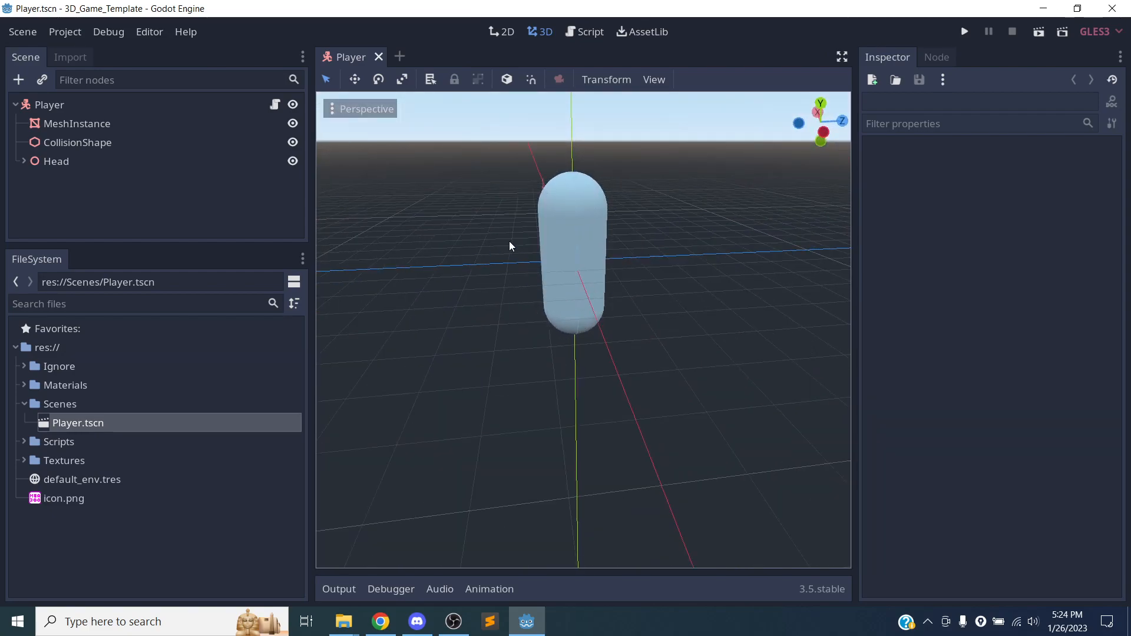
Collapse the Scenes folder, look inside Scripts at PlayerController.gd, and collapse Scripts again.
{"action": "left_click", "coordinate": [23, 404]}
{"action": "left_click", "coordinate": [25, 422]}
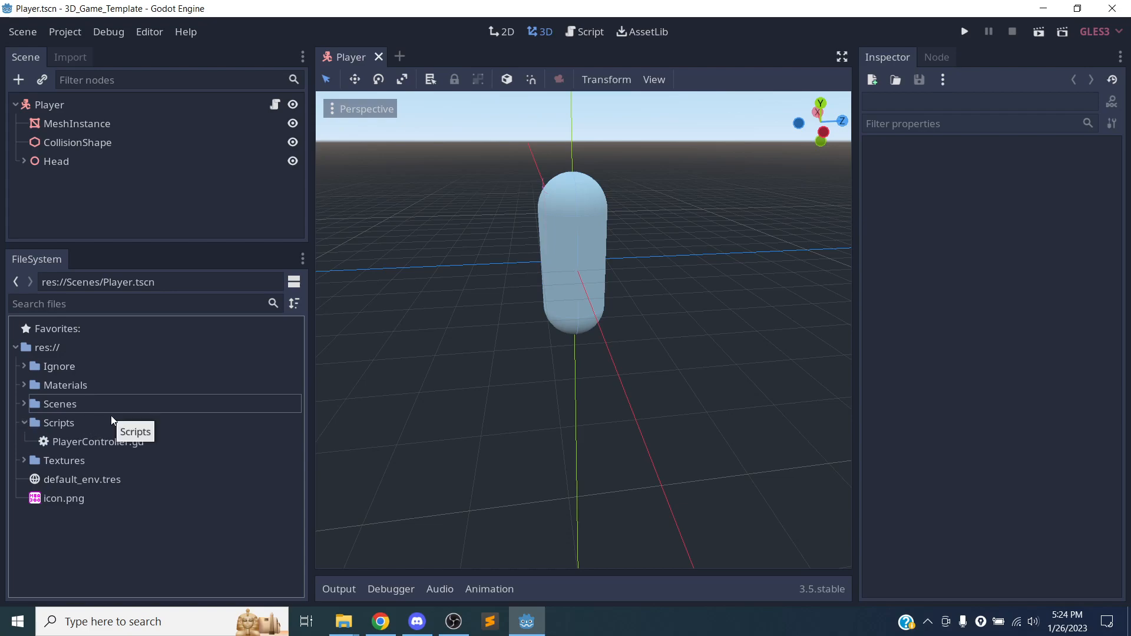
{"action": "left_click", "coordinate": [97, 440]}
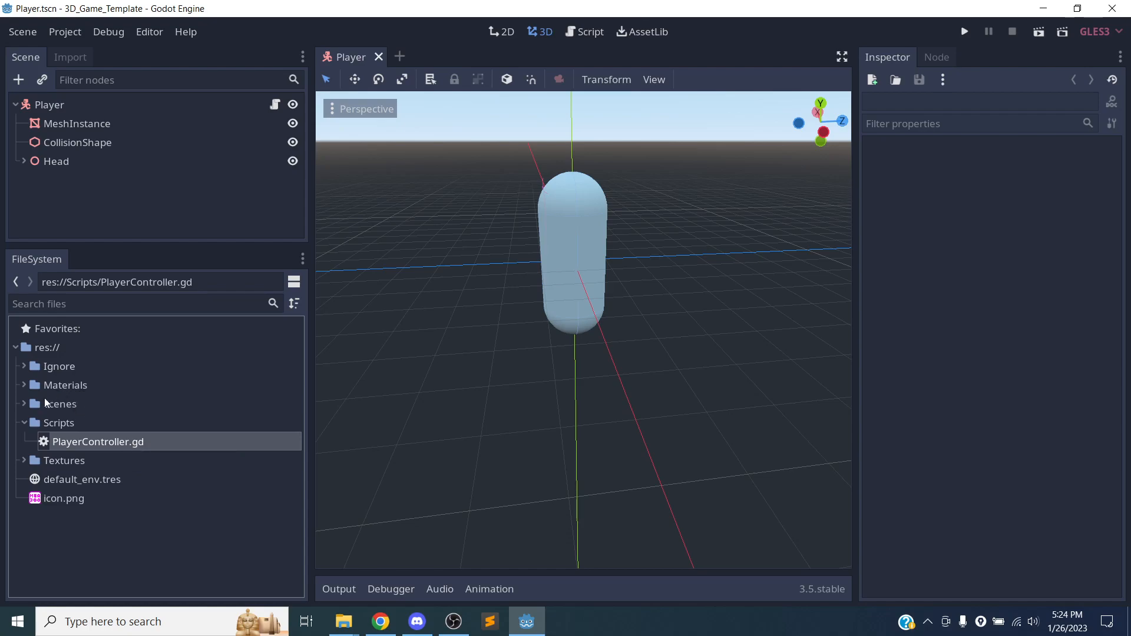
{"action": "left_click", "coordinate": [24, 426]}
Expand the Textures and Materials folders to examine their grid images and material resources, and collapse both.
{"action": "left_click", "coordinate": [25, 442]}
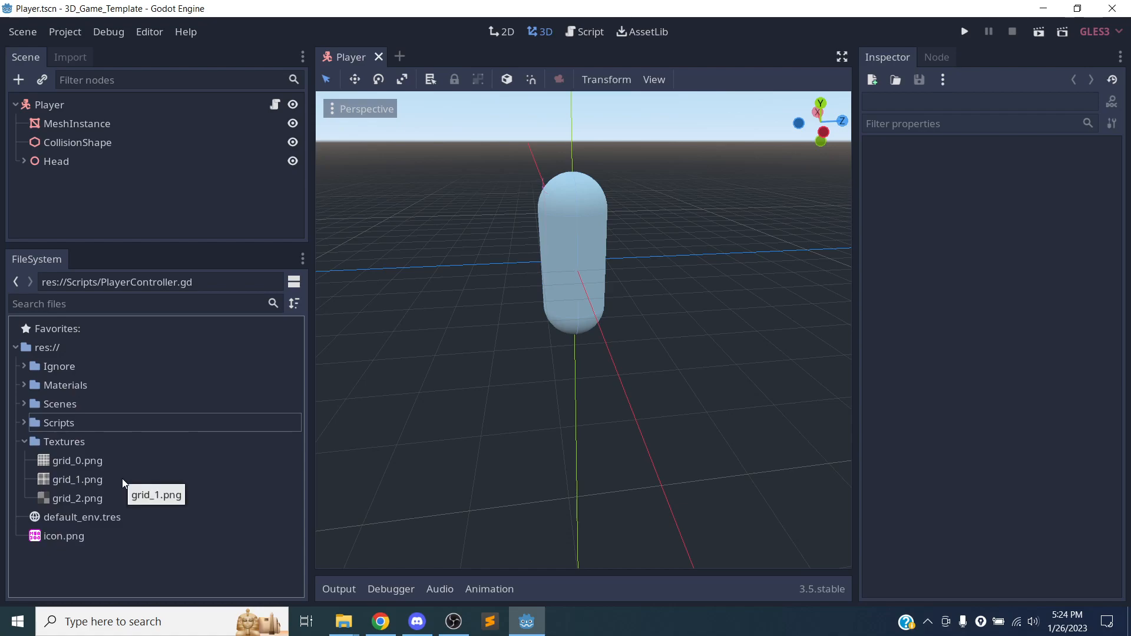
{"action": "left_click", "coordinate": [27, 384]}
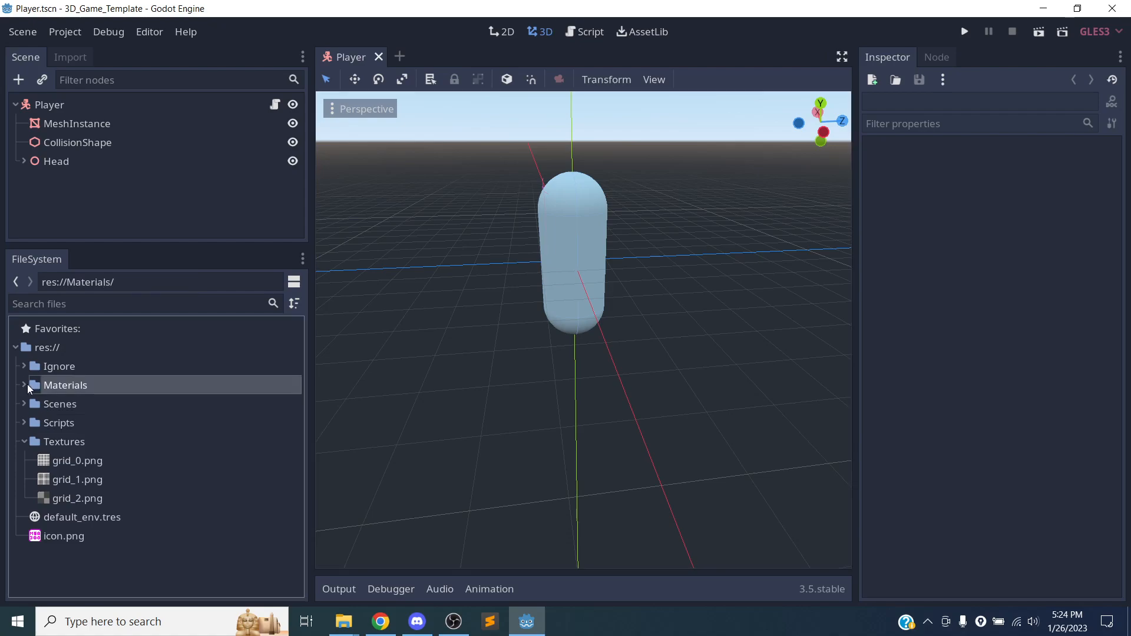
{"action": "left_click", "coordinate": [26, 384]}
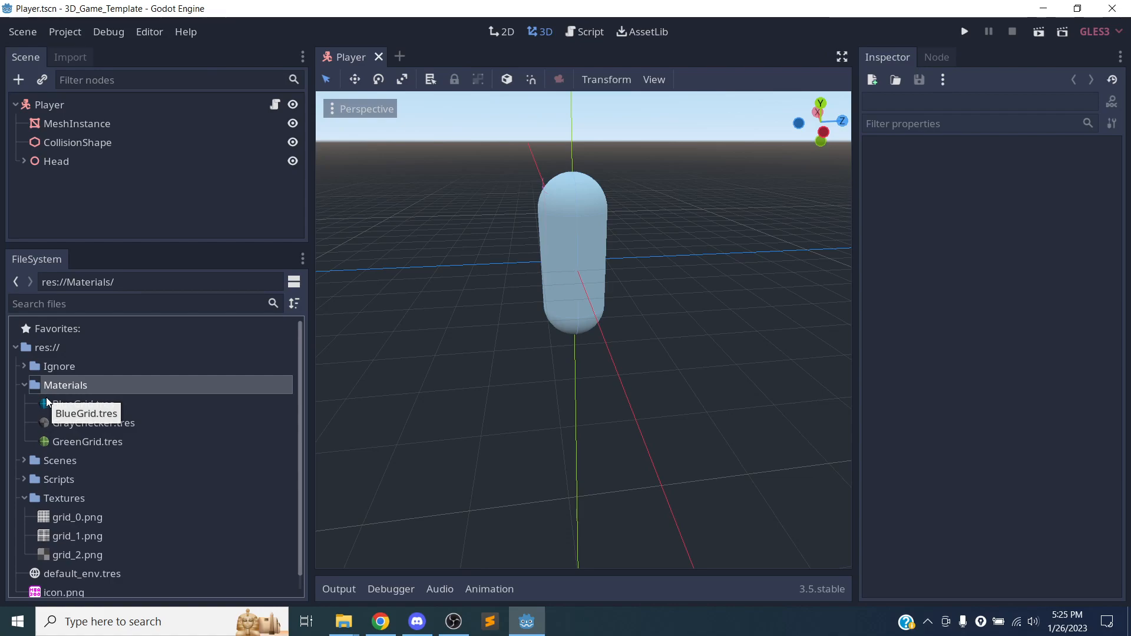
{"action": "left_click", "coordinate": [25, 498]}
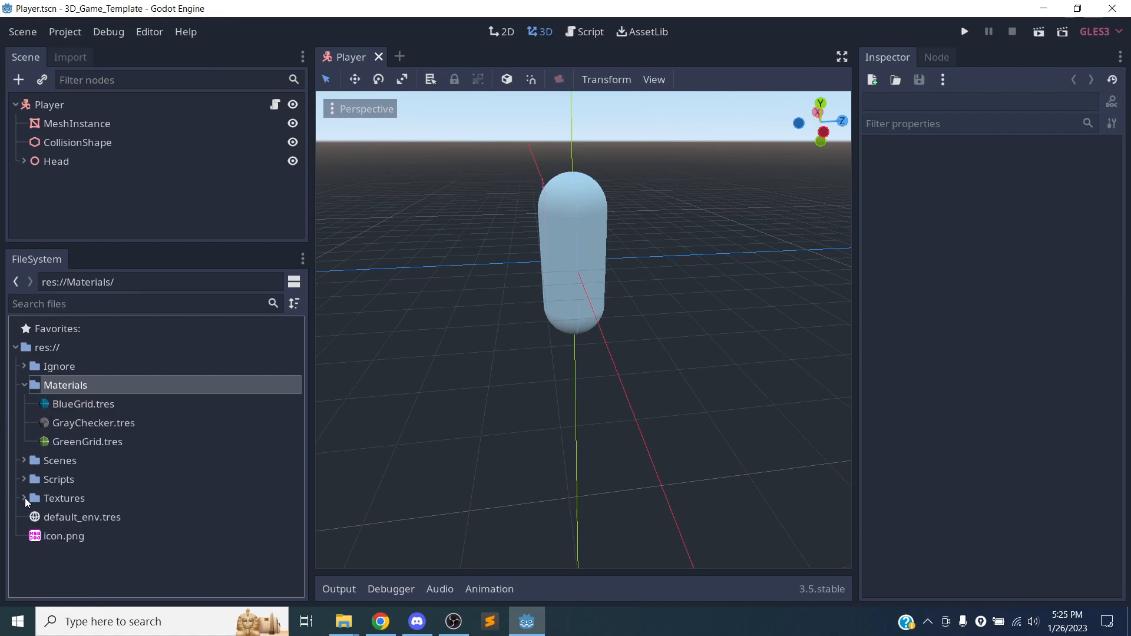
{"action": "left_click", "coordinate": [22, 386]}
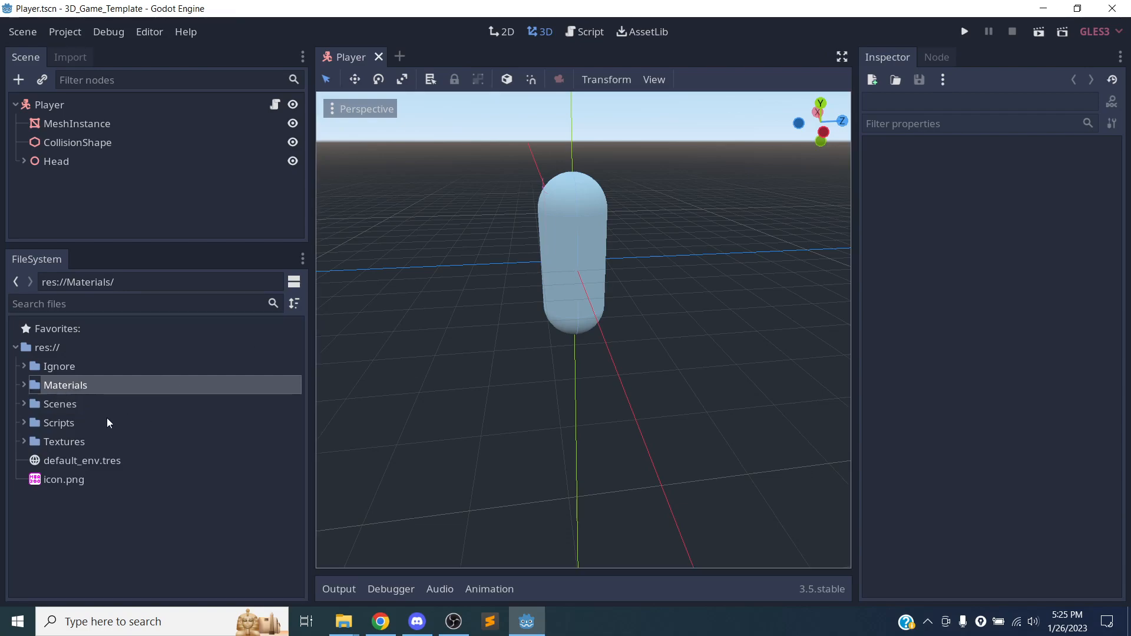
Open default_env.tres in the Inspector and widen the Inspector dock.
{"action": "left_click", "coordinate": [89, 460]}
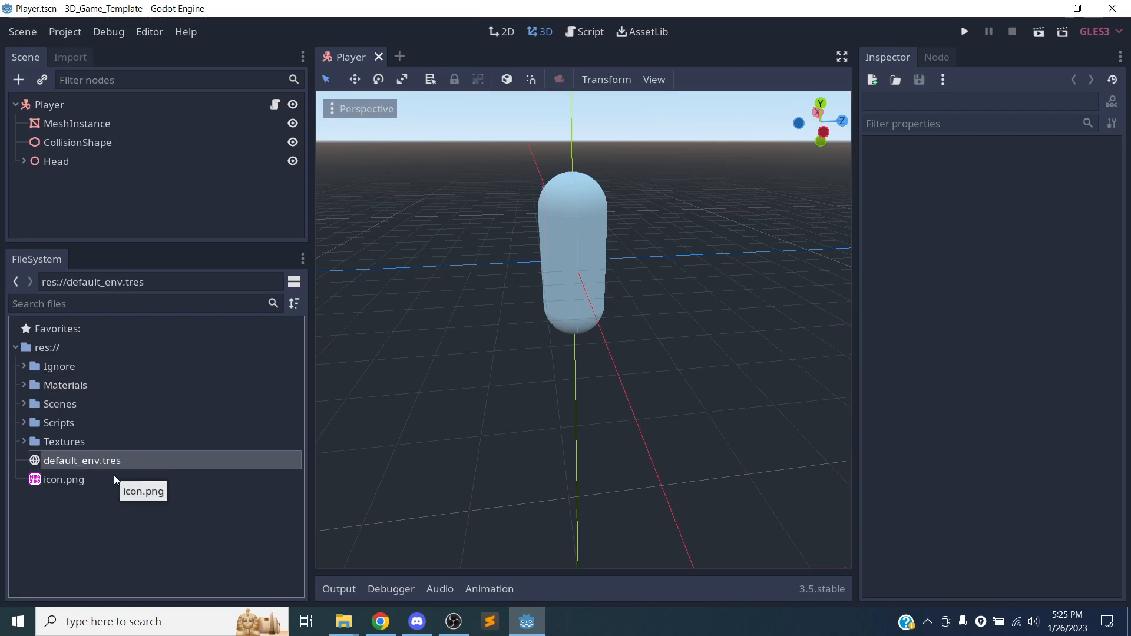
{"action": "double_click", "coordinate": [62, 460]}
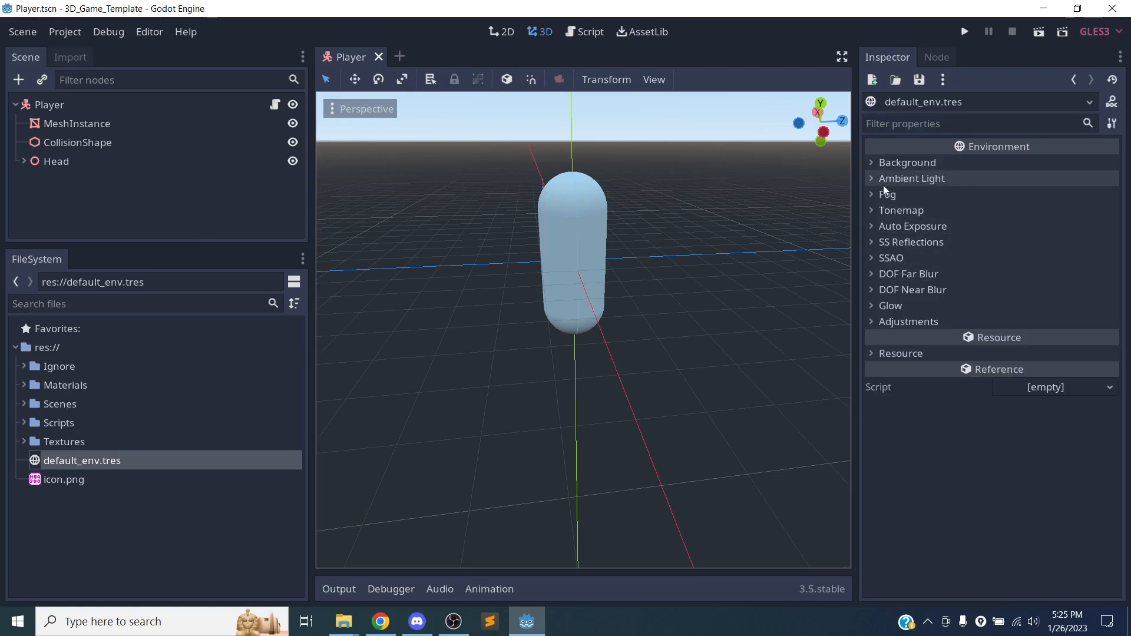
{"action": "left_click_drag", "start_coordinate": [858, 204], "coordinate": [817, 207]}
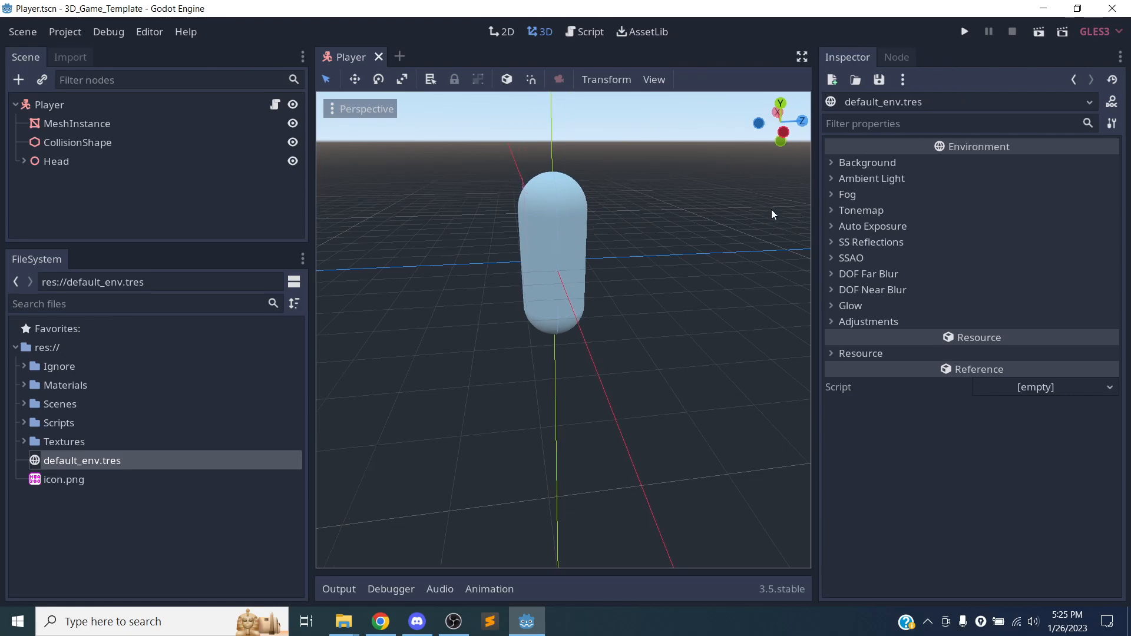
Expand the environment's Background section and examine its Mode options and Sky resource without changing them.
{"action": "left_click", "coordinate": [868, 163]}
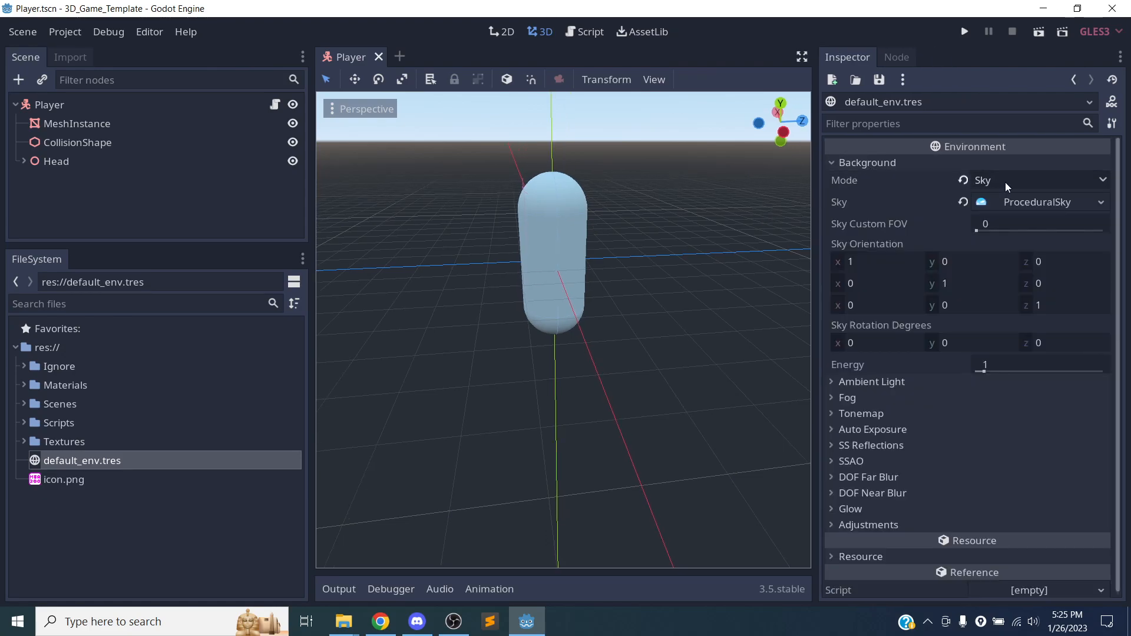
{"action": "left_click", "coordinate": [1047, 180]}
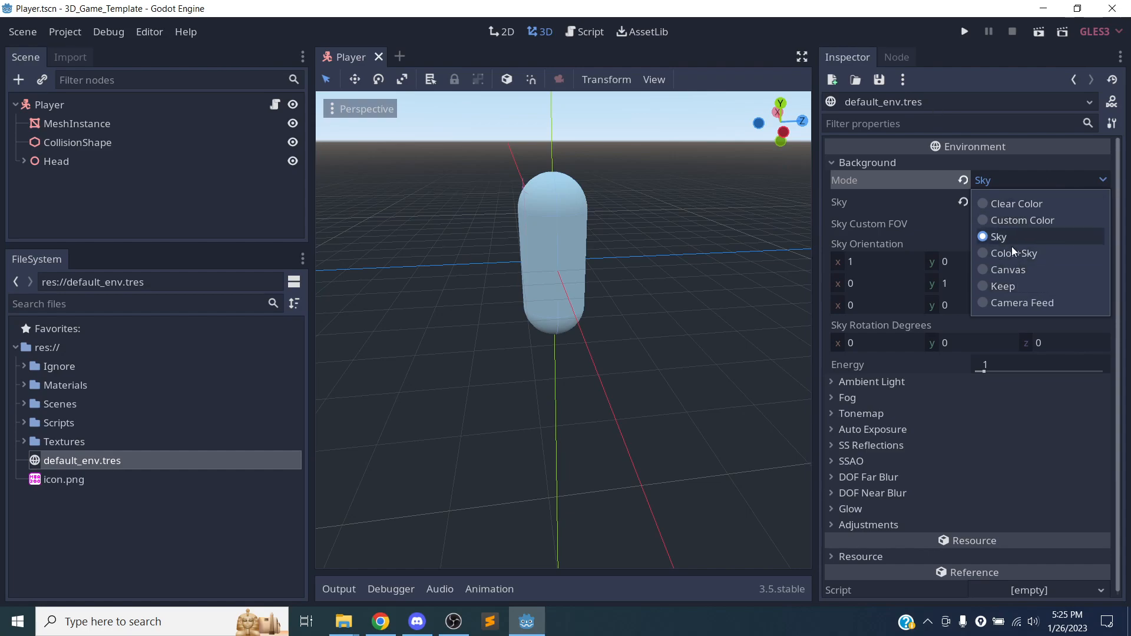
{"action": "left_click", "coordinate": [1012, 176]}
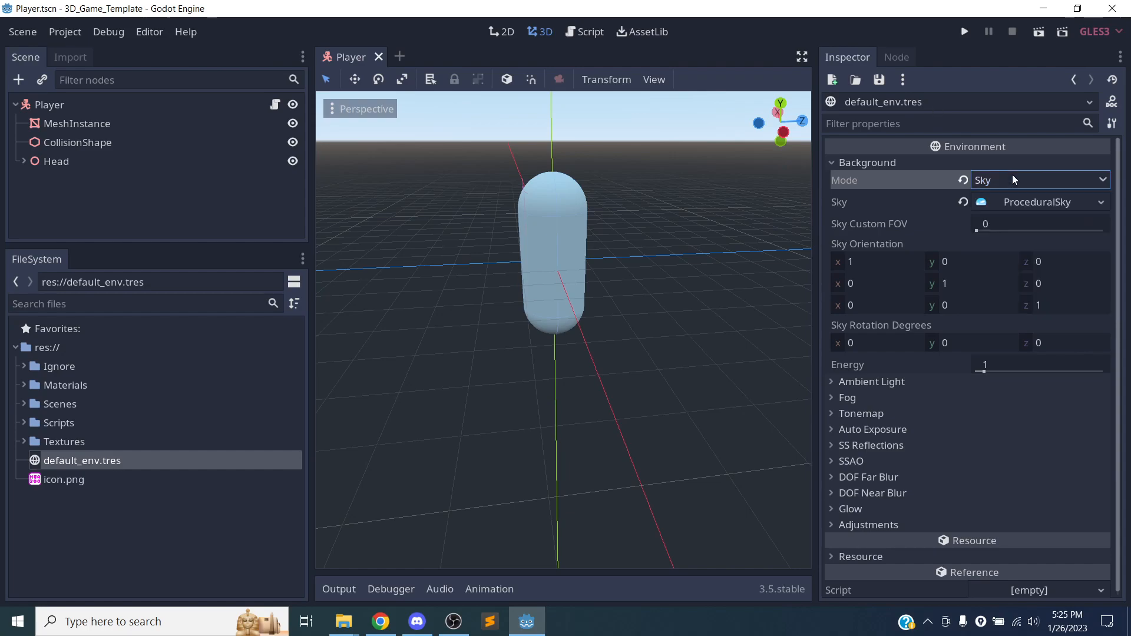
{"action": "left_click", "coordinate": [1037, 203]}
{"action": "left_click", "coordinate": [1056, 205]}
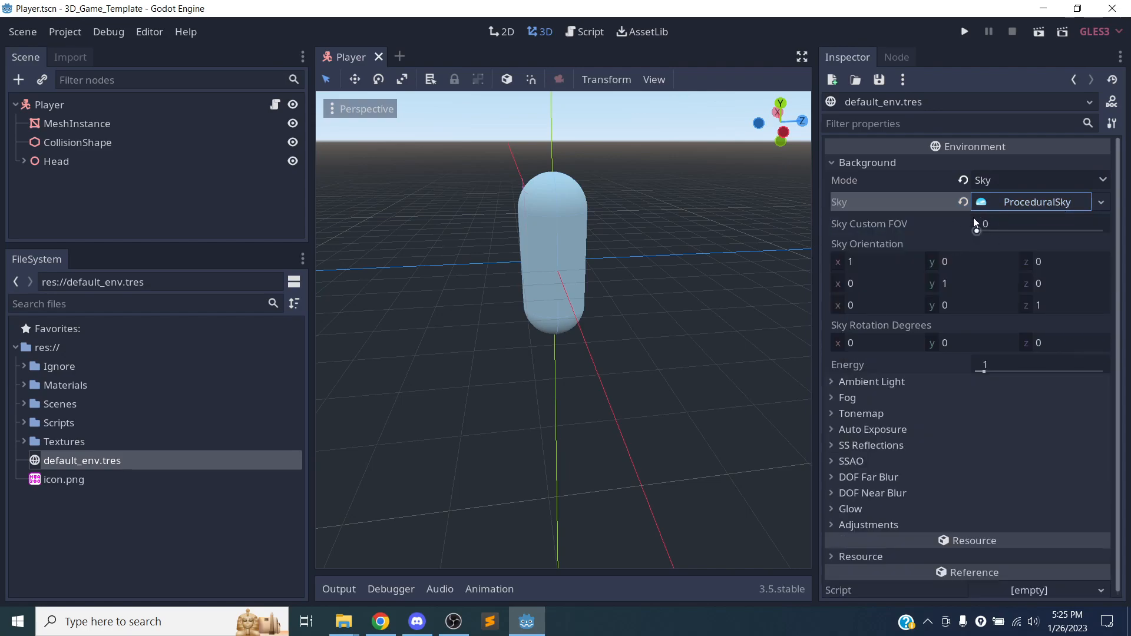
Collapse Background, glance at the Ambient Light and Fog sections, and make the Inspector dock narrower.
{"action": "left_click", "coordinate": [899, 164]}
{"action": "left_click", "coordinate": [886, 176]}
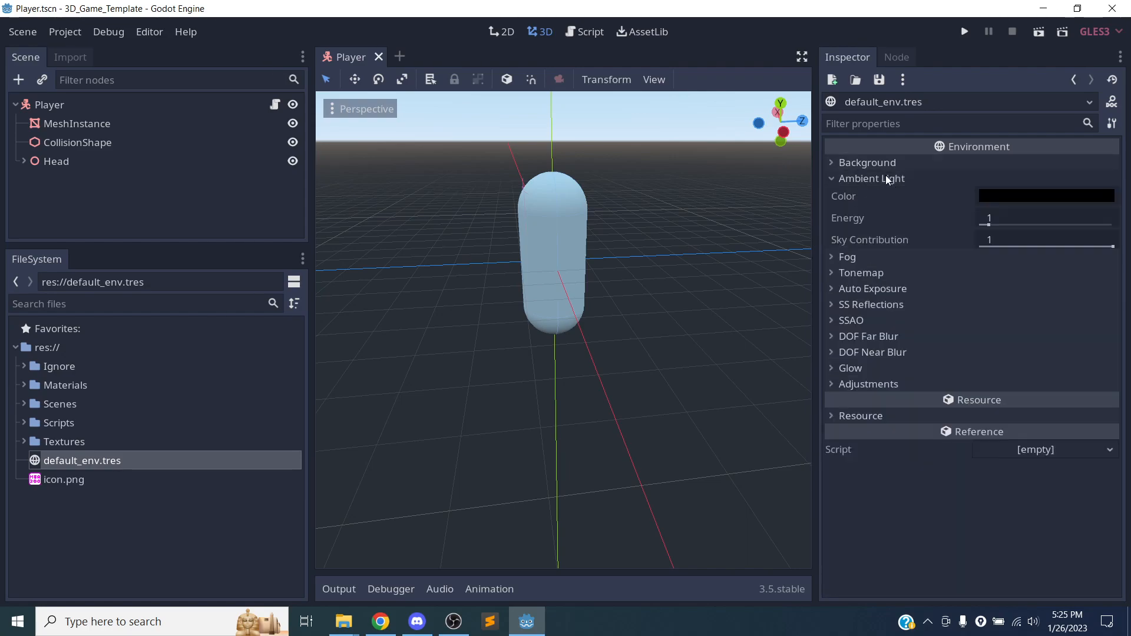
{"action": "left_click", "coordinate": [886, 178]}
{"action": "left_click", "coordinate": [875, 198]}
{"action": "left_click", "coordinate": [875, 198]}
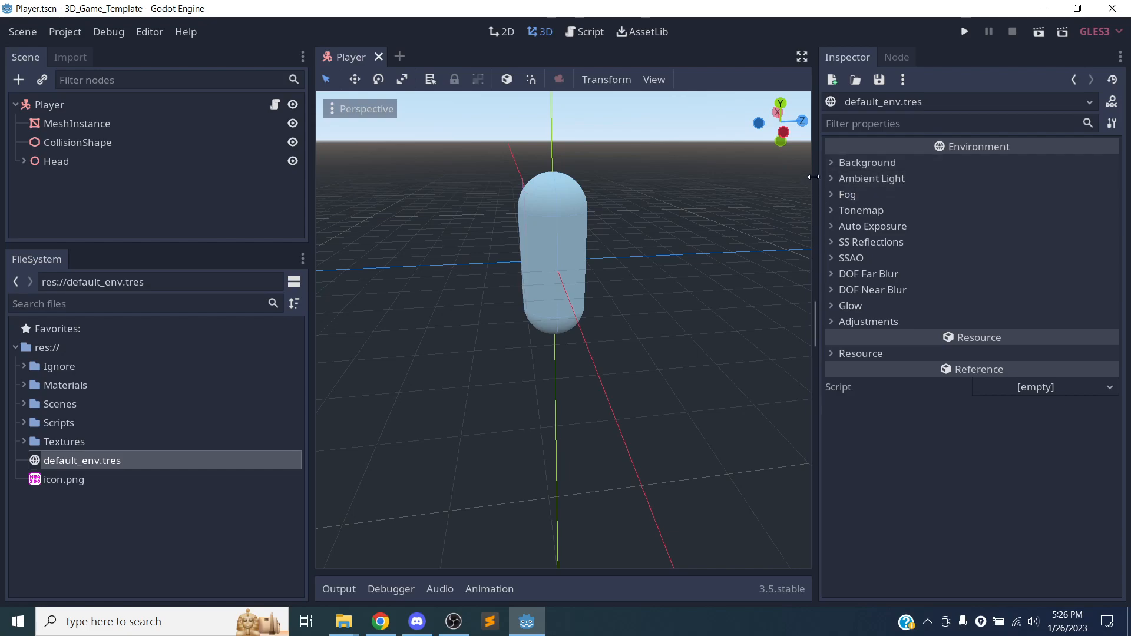
{"action": "left_click_drag", "start_coordinate": [815, 177], "coordinate": [889, 177]}
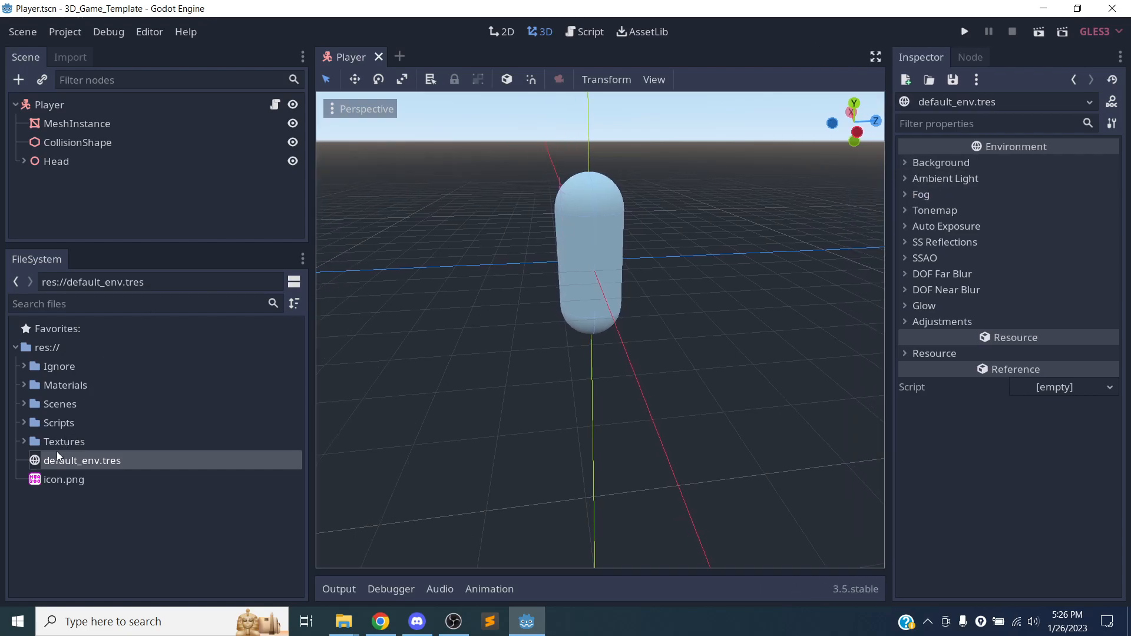
Select icon.png, inspect the Ignore folder and its Scenes subfolder containing Test.tscn, and collapse Ignore.
{"action": "left_click", "coordinate": [56, 482]}
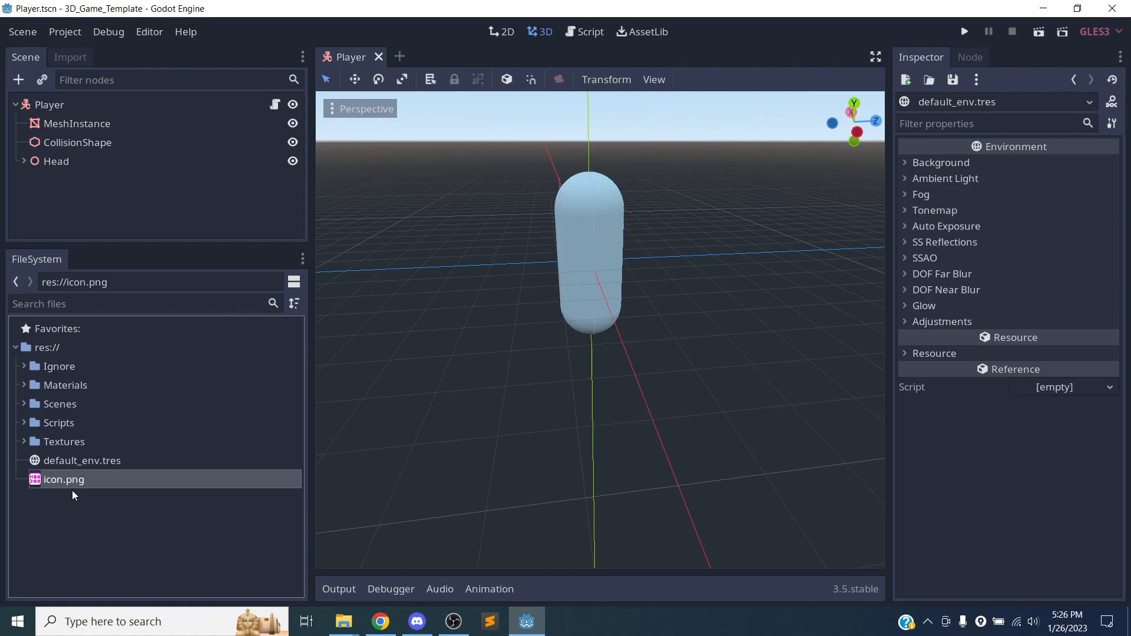
{"action": "left_click", "coordinate": [52, 366]}
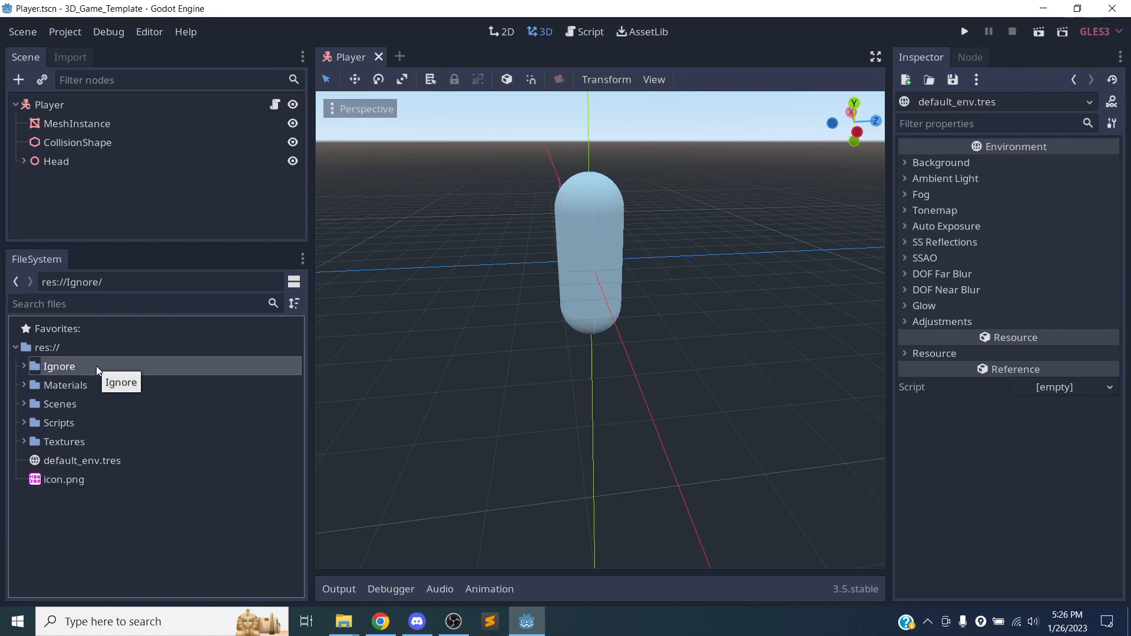
{"action": "left_click", "coordinate": [24, 365]}
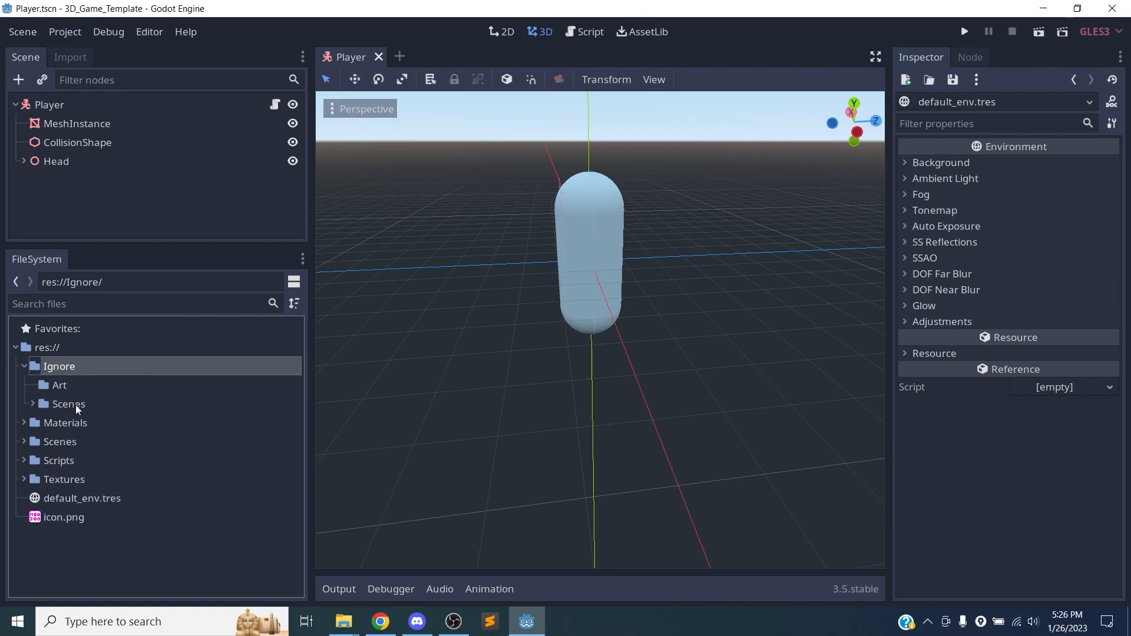
{"action": "left_click", "coordinate": [33, 404]}
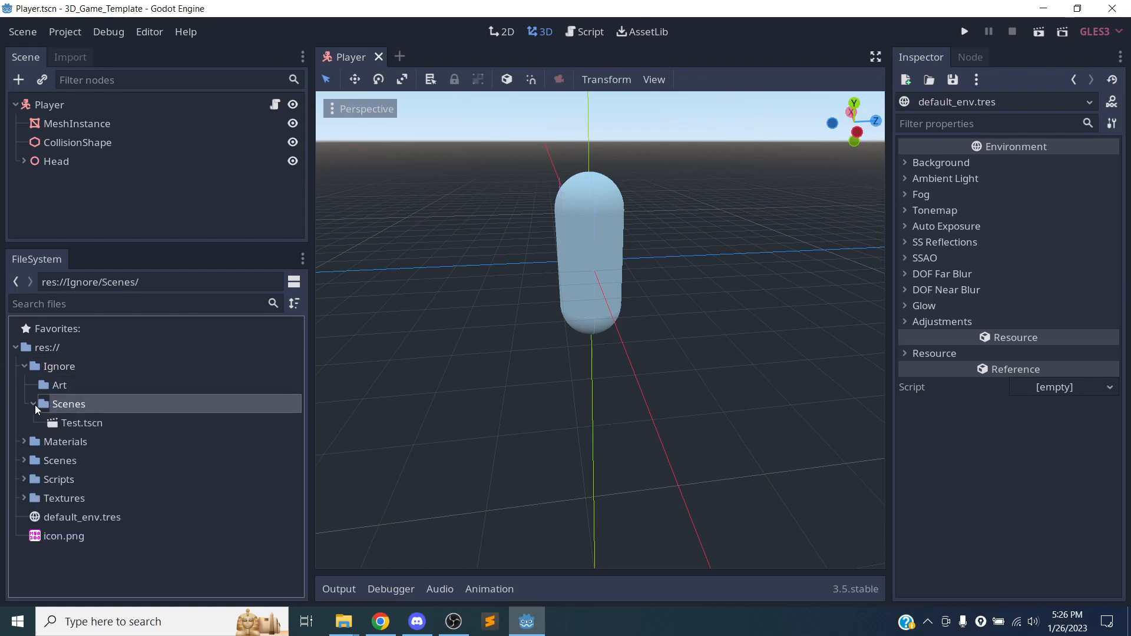
{"action": "left_click", "coordinate": [24, 365]}
Switch to Chrome and open the .gitignore file in the 3D_Game_Template repository on GitHub.
{"action": "left_click", "coordinate": [396, 628]}
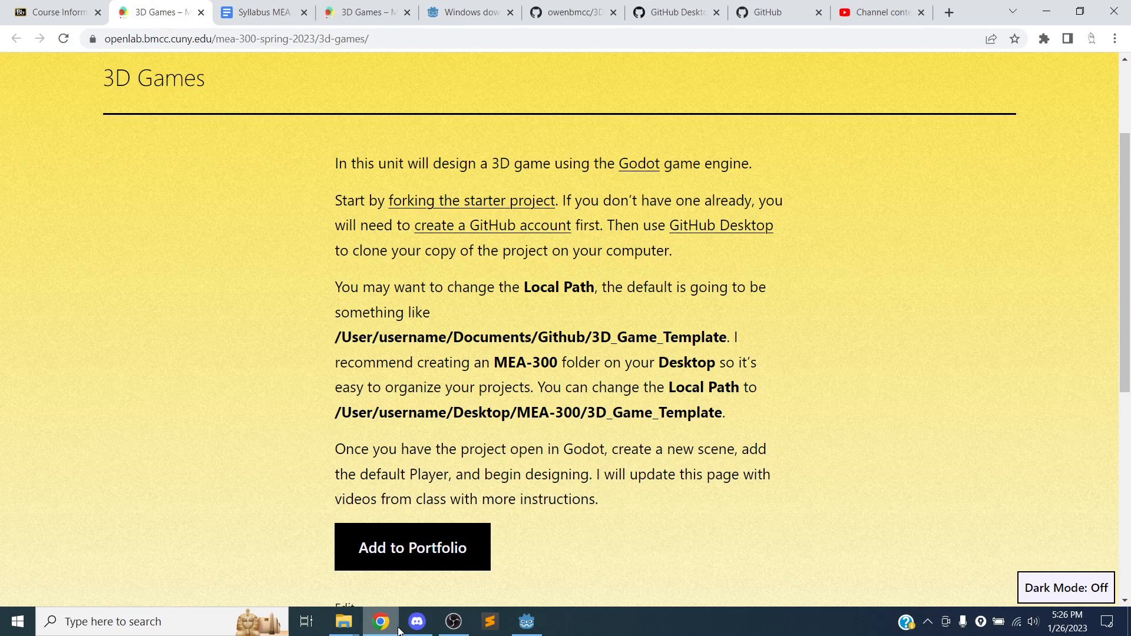
{"action": "left_click", "coordinate": [588, 16]}
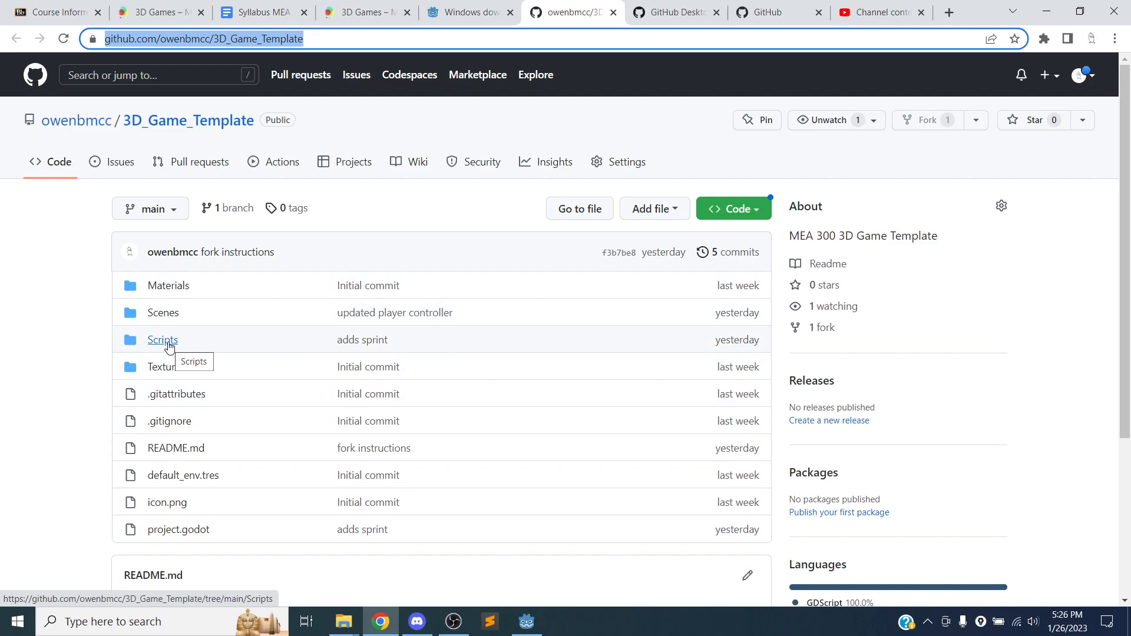
{"action": "scroll", "coordinate": [169, 348], "scroll_direction": "down", "scroll_amount": 2}
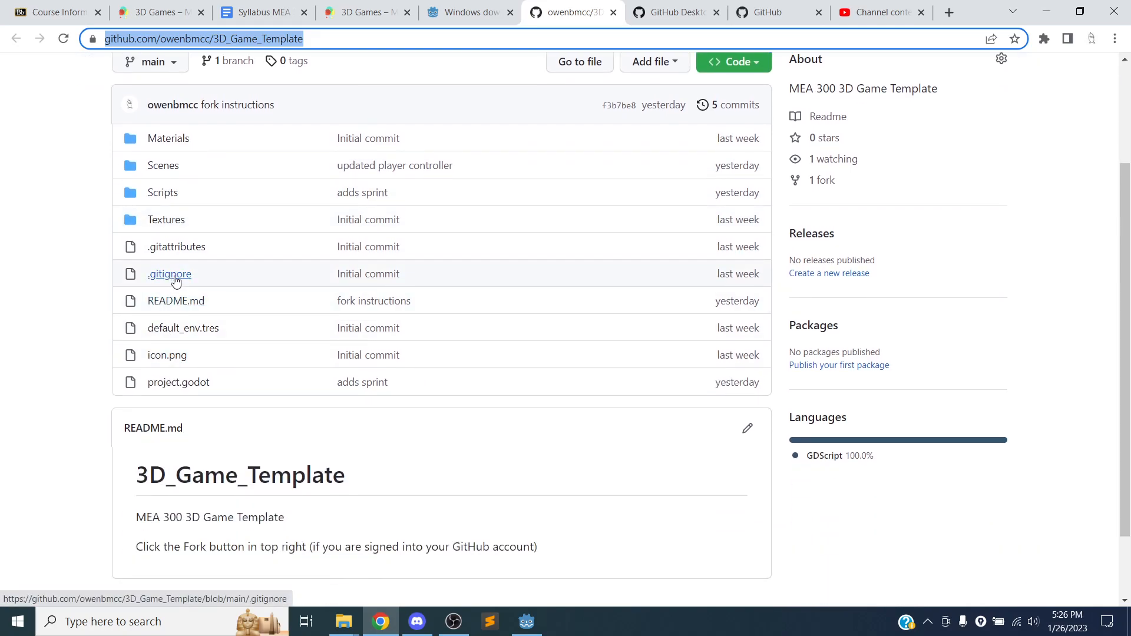
{"action": "left_click", "coordinate": [171, 274]}
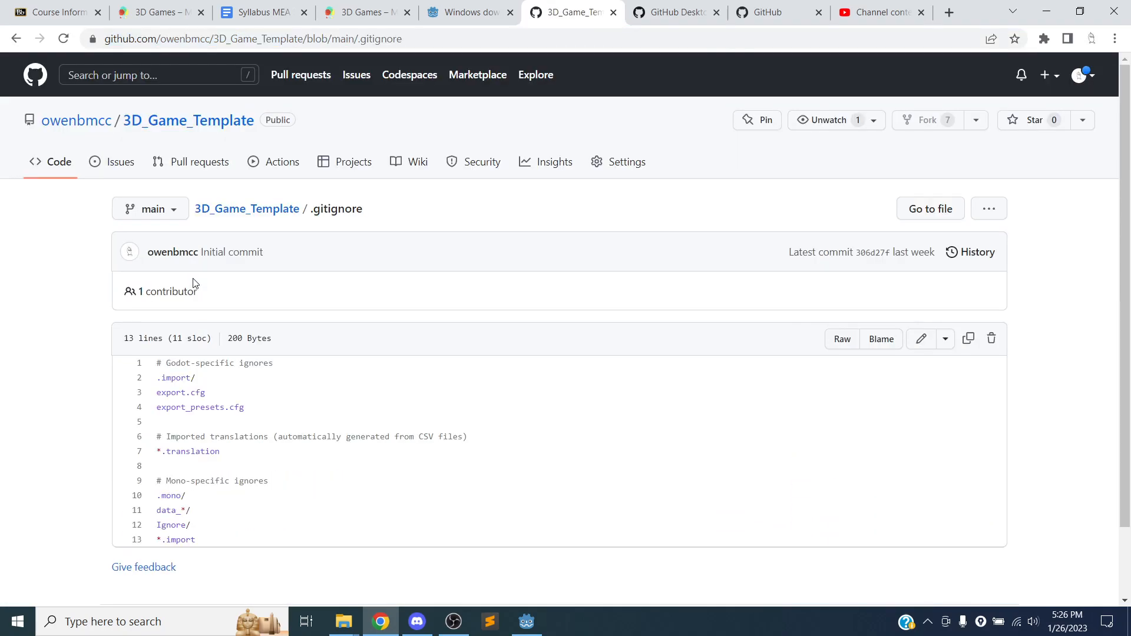
Examine the .gitignore rules, highlight *.import, return to the repository root, and briefly compare with the project's folders in Godot.
{"action": "scroll", "coordinate": [224, 300], "scroll_direction": "down", "scroll_amount": 2}
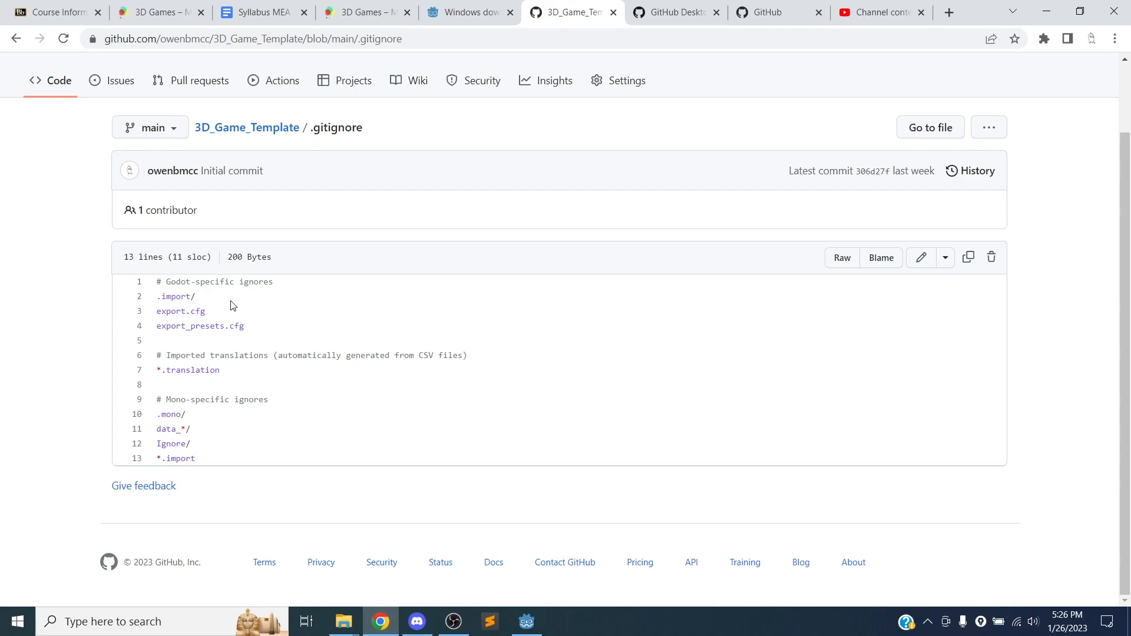
{"action": "left_click_drag", "start_coordinate": [207, 459], "coordinate": [147, 465]}
{"action": "left_click", "coordinate": [290, 139]}
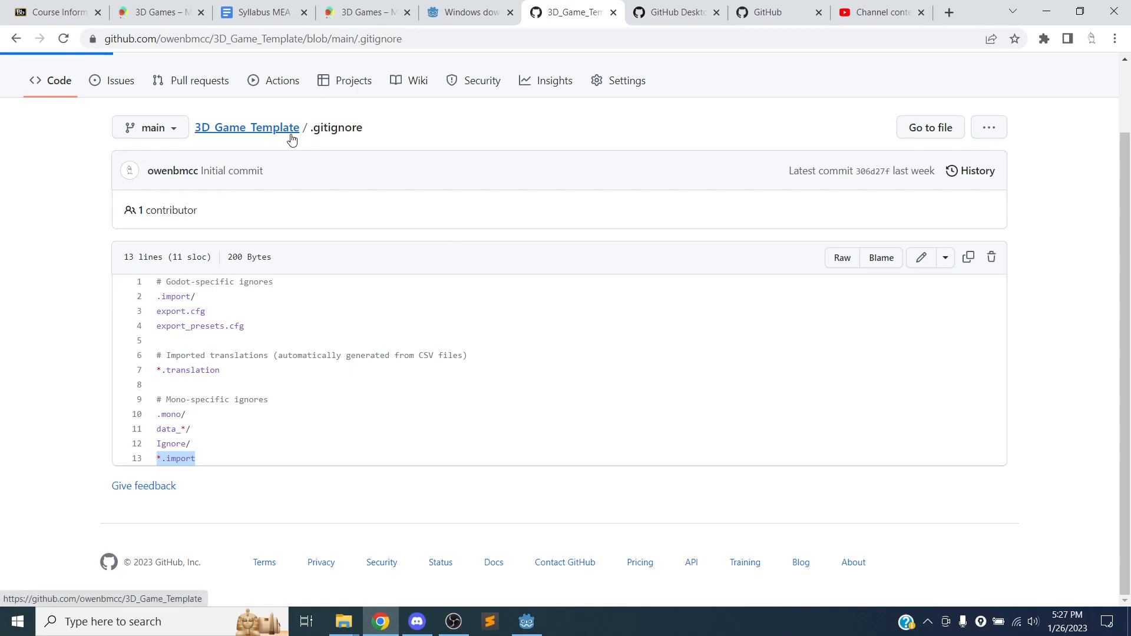
{"action": "key", "text": "alt+Tab"}
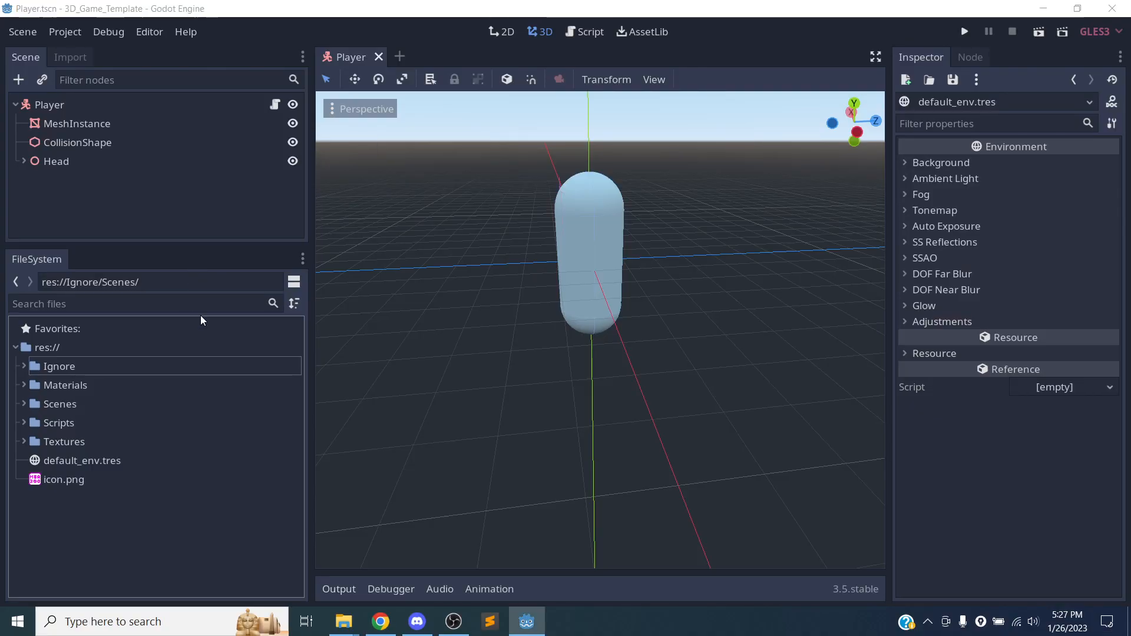
{"action": "key", "text": "alt+Tab"}
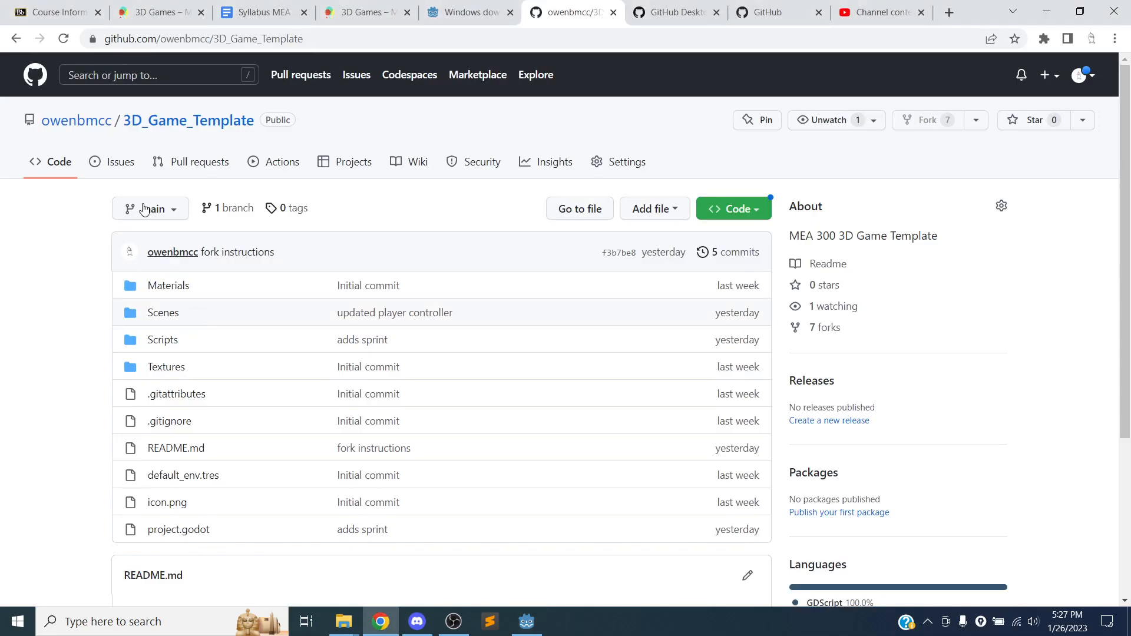
Open Player.tscn from the repository's Scenes folder and look through its text contents.
{"action": "left_click", "coordinate": [174, 316]}
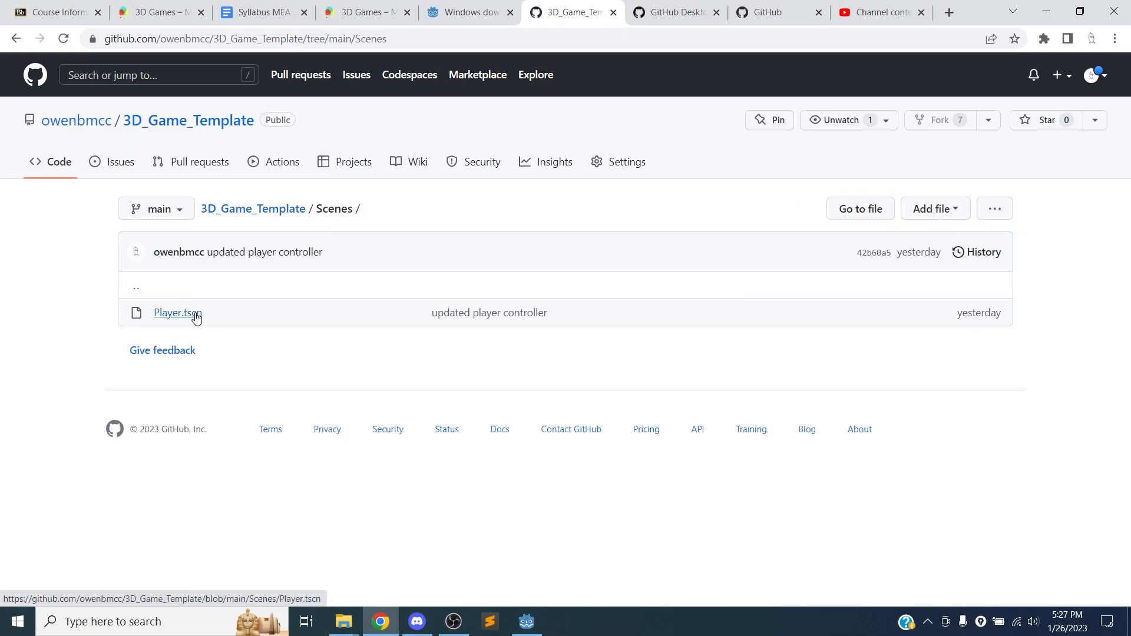
{"action": "left_click", "coordinate": [192, 315]}
{"action": "scroll", "coordinate": [395, 227], "scroll_direction": "down", "scroll_amount": 5}
{"action": "scroll", "coordinate": [407, 218], "scroll_direction": "up", "scroll_amount": 1}
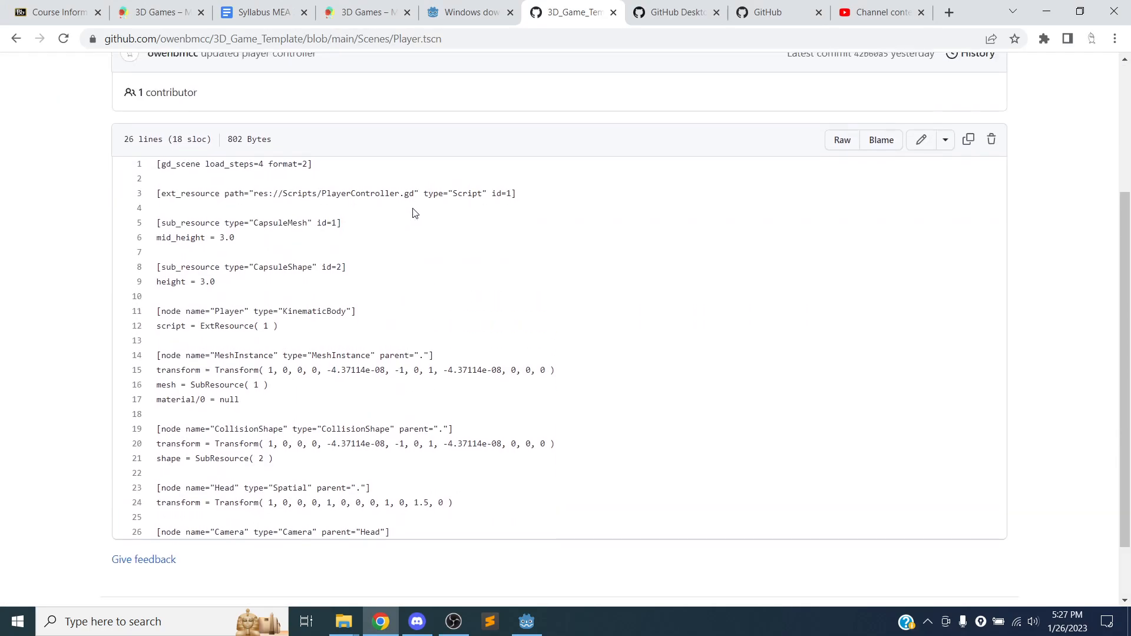
Highlight the gd_scene header line in Player.tscn, review the rest of the file, and return to the 3D_Game_Template root page.
{"action": "left_click_drag", "start_coordinate": [158, 163], "coordinate": [328, 182]}
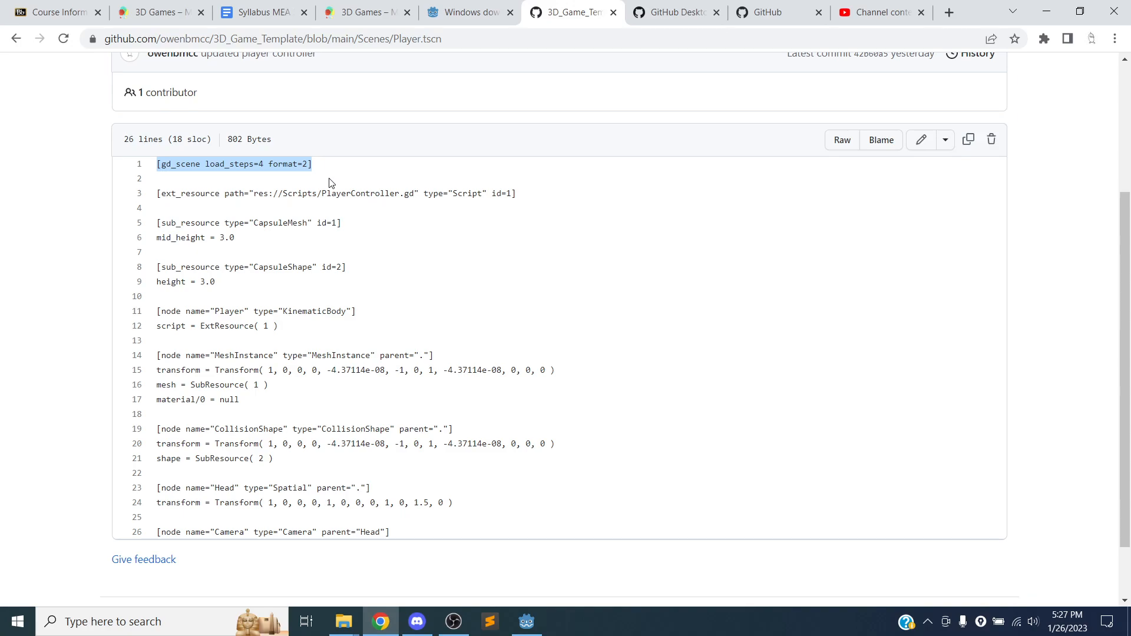
{"action": "scroll", "coordinate": [525, 207], "scroll_direction": "down", "scroll_amount": 1}
{"action": "scroll", "coordinate": [524, 203], "scroll_direction": "up", "scroll_amount": 4}
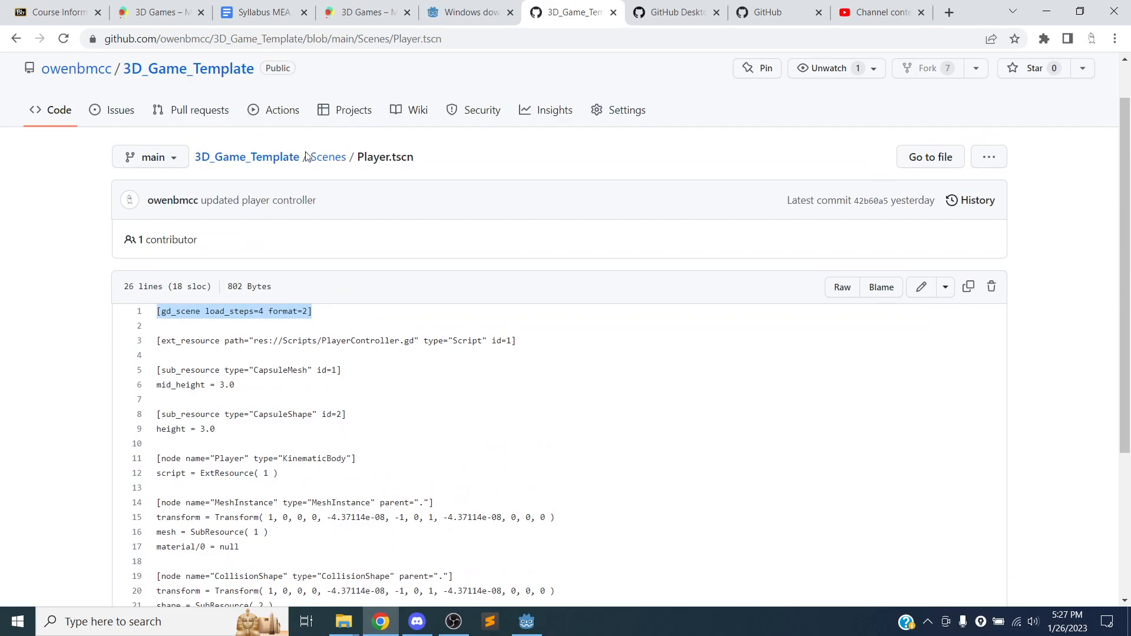
{"action": "left_click", "coordinate": [286, 157]}
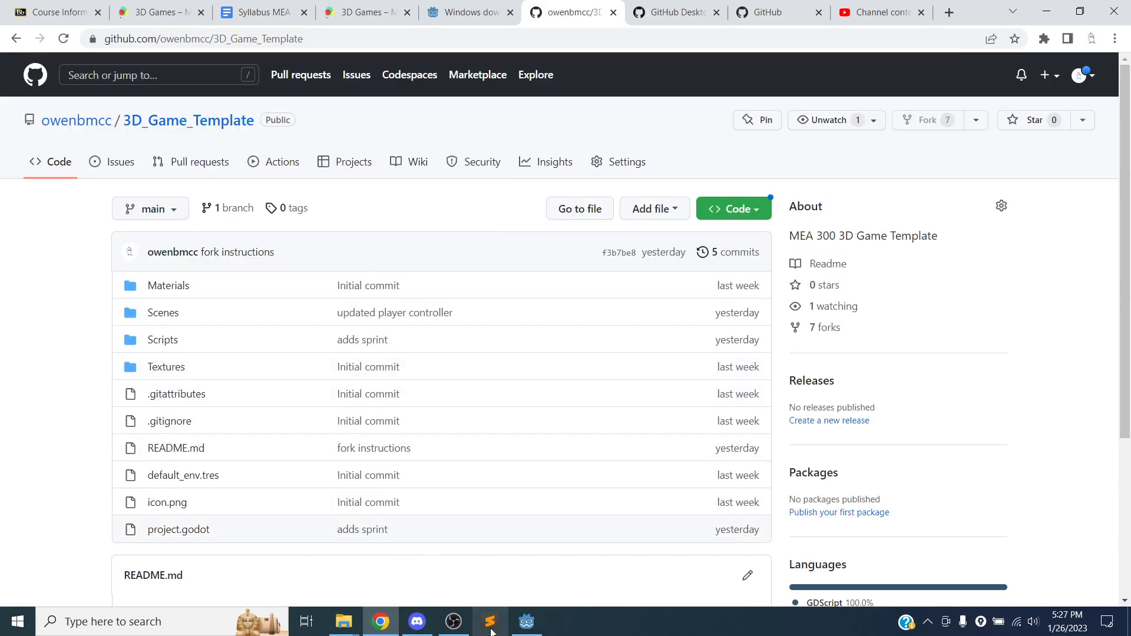
Switch to Godot, give the scene tree more height than the file browser, and widen both areas.
{"action": "left_click", "coordinate": [525, 621]}
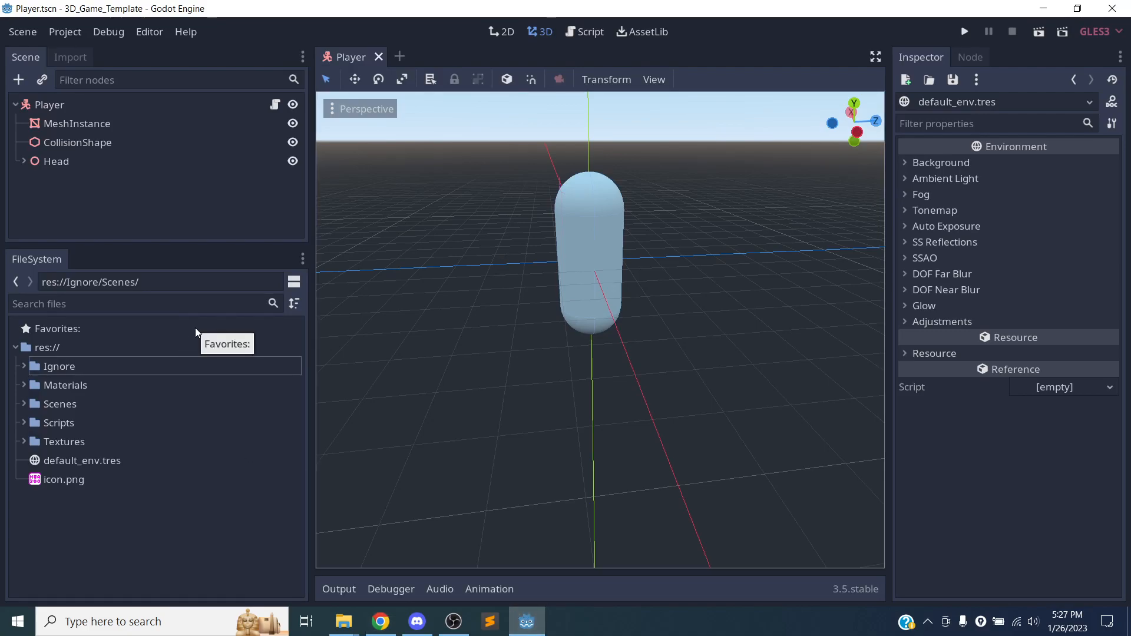
{"action": "left_click_drag", "start_coordinate": [312, 272], "coordinate": [122, 377]}
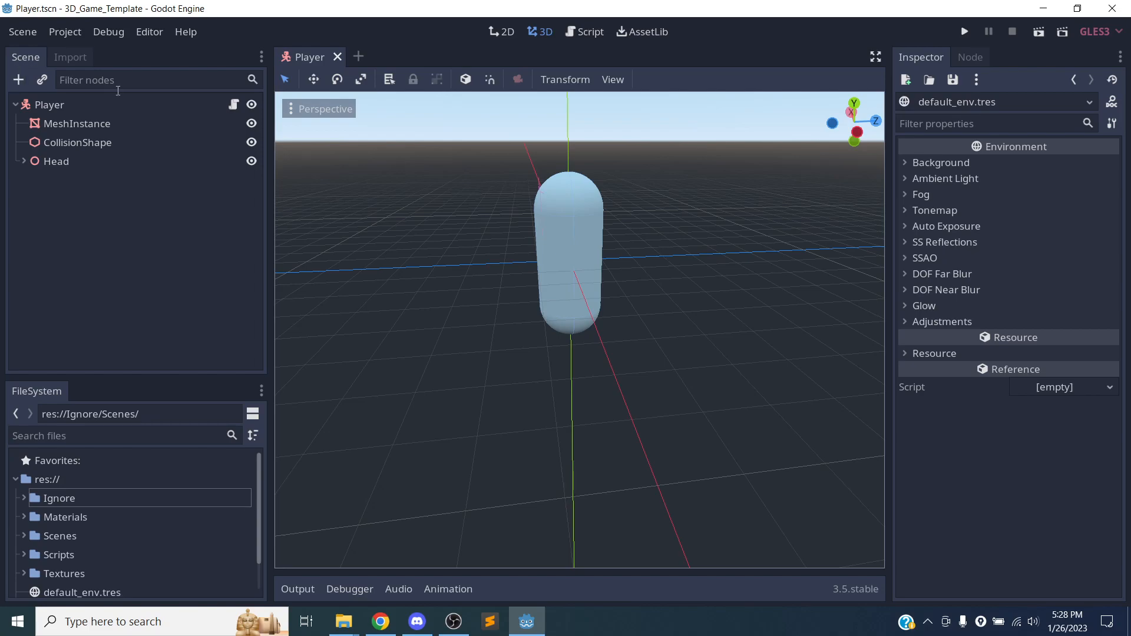
{"action": "middle_click_drag", "start_coordinate": [583, 259], "coordinate": [591, 191]}
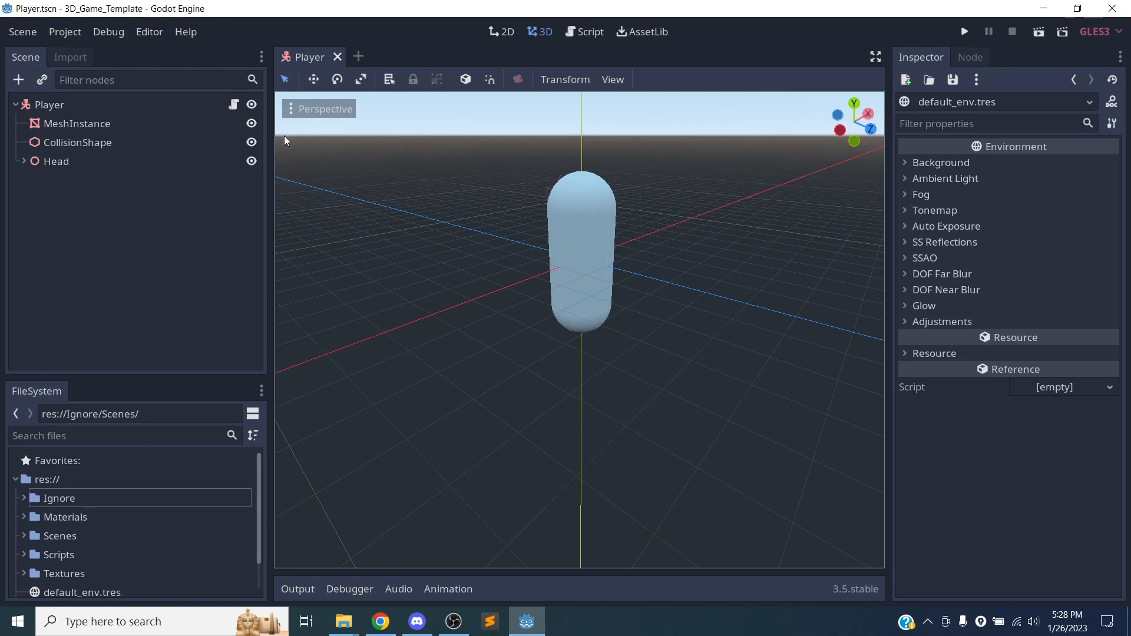
{"action": "left_click_drag", "start_coordinate": [268, 134], "coordinate": [329, 134]}
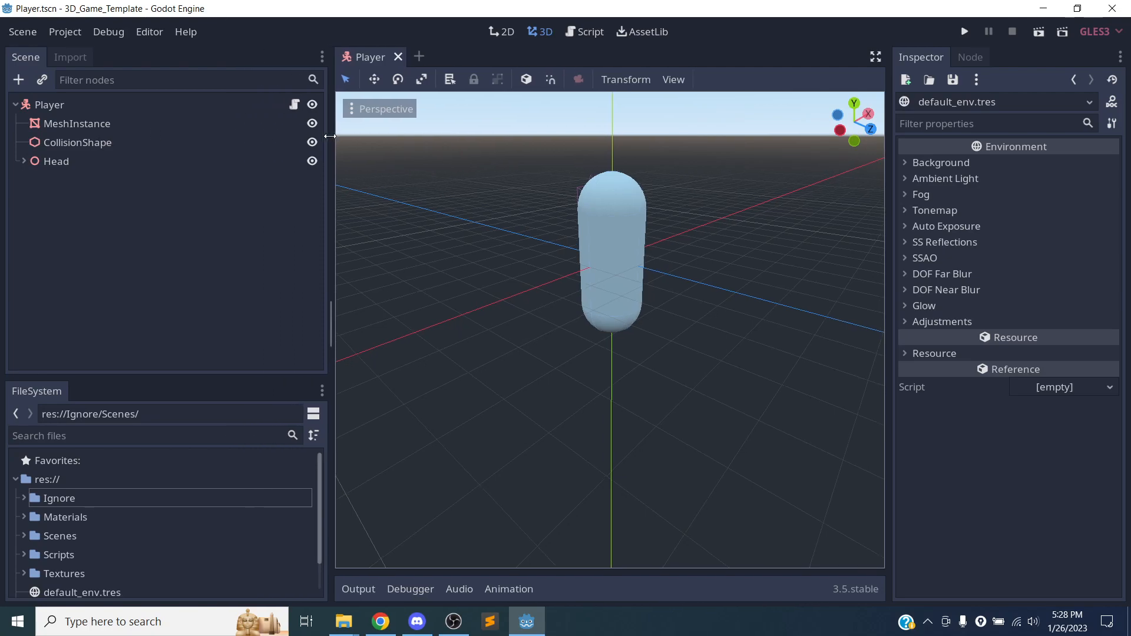
Select the Player root node, and collapse and expand its child nodes to view the hierarchy.
{"action": "left_click", "coordinate": [103, 103]}
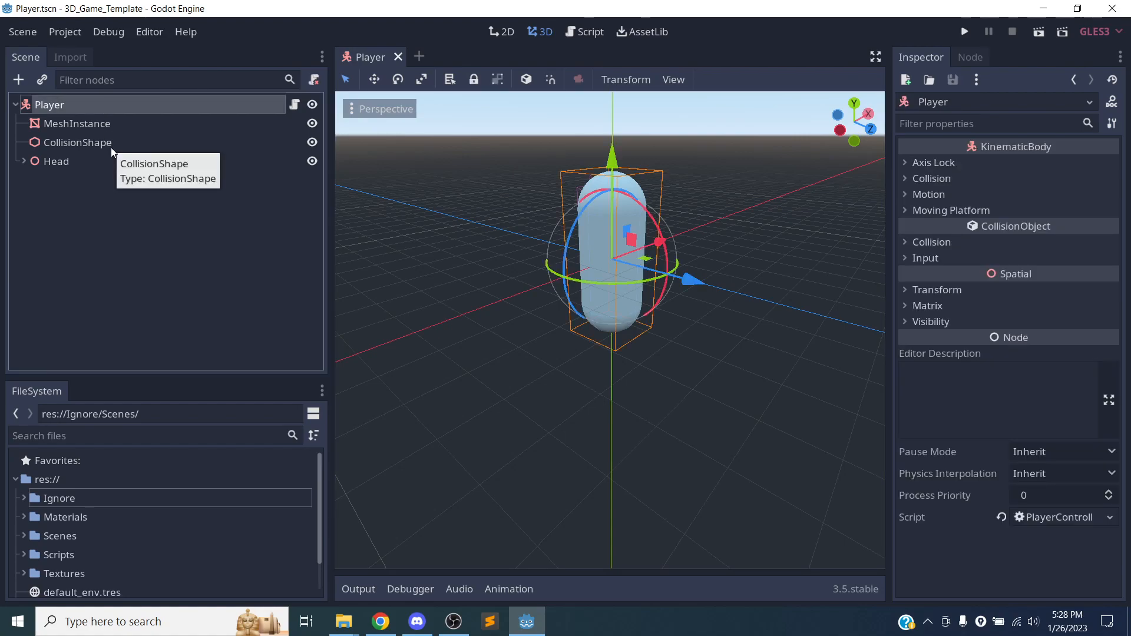
{"action": "left_click", "coordinate": [15, 104]}
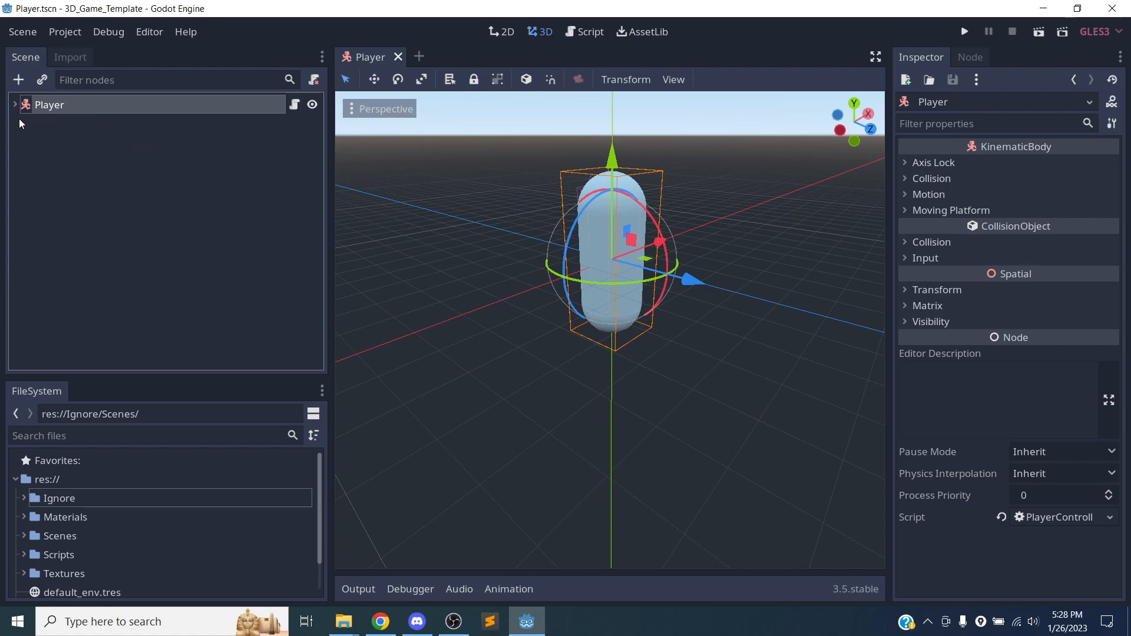
{"action": "left_click", "coordinate": [65, 120]}
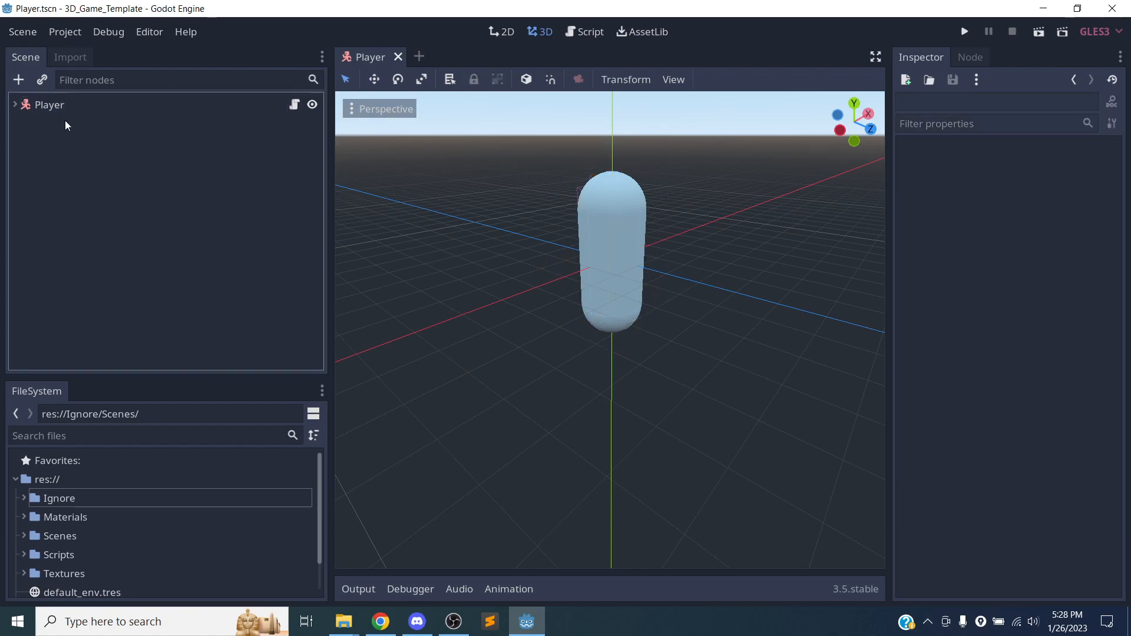
{"action": "left_click", "coordinate": [20, 105]}
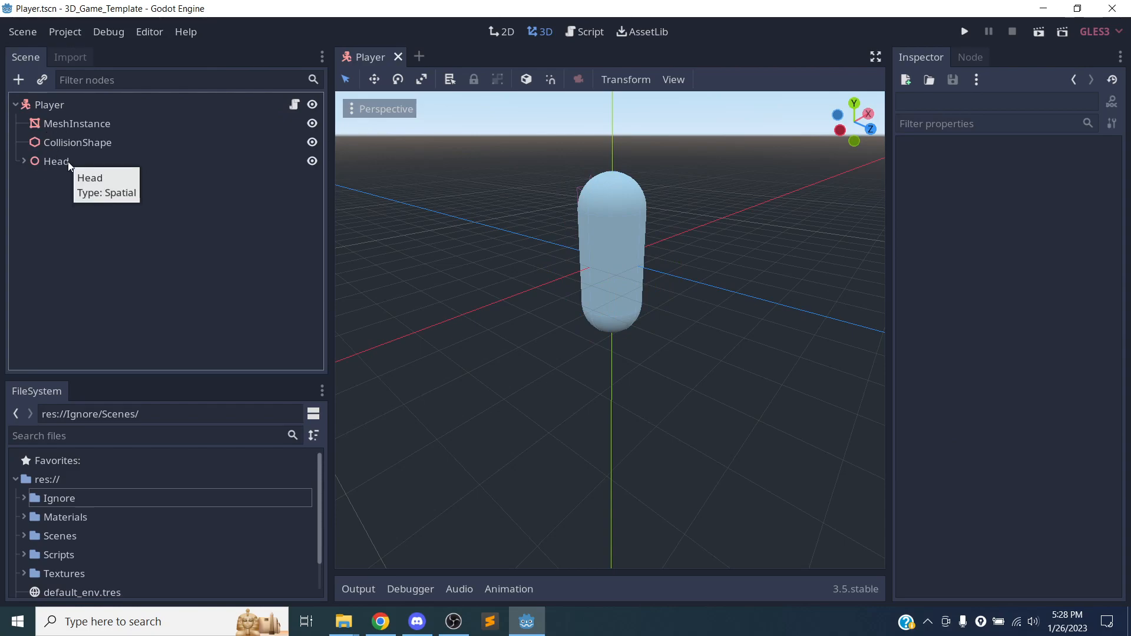
{"action": "left_click", "coordinate": [16, 104]}
{"action": "left_click", "coordinate": [16, 104]}
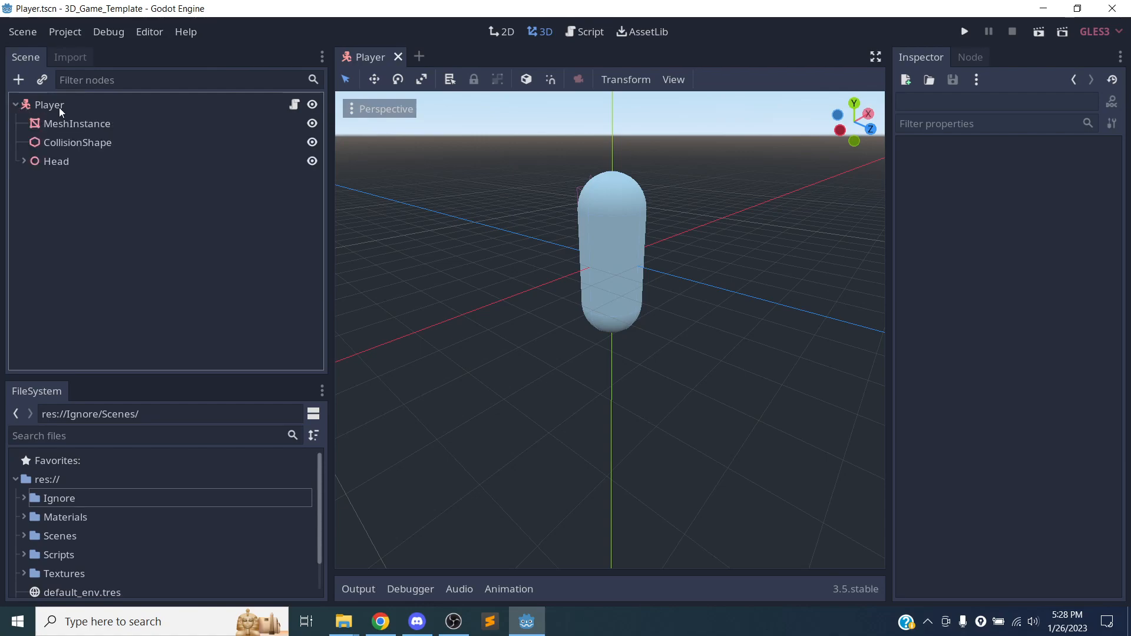
{"action": "left_click", "coordinate": [59, 106]}
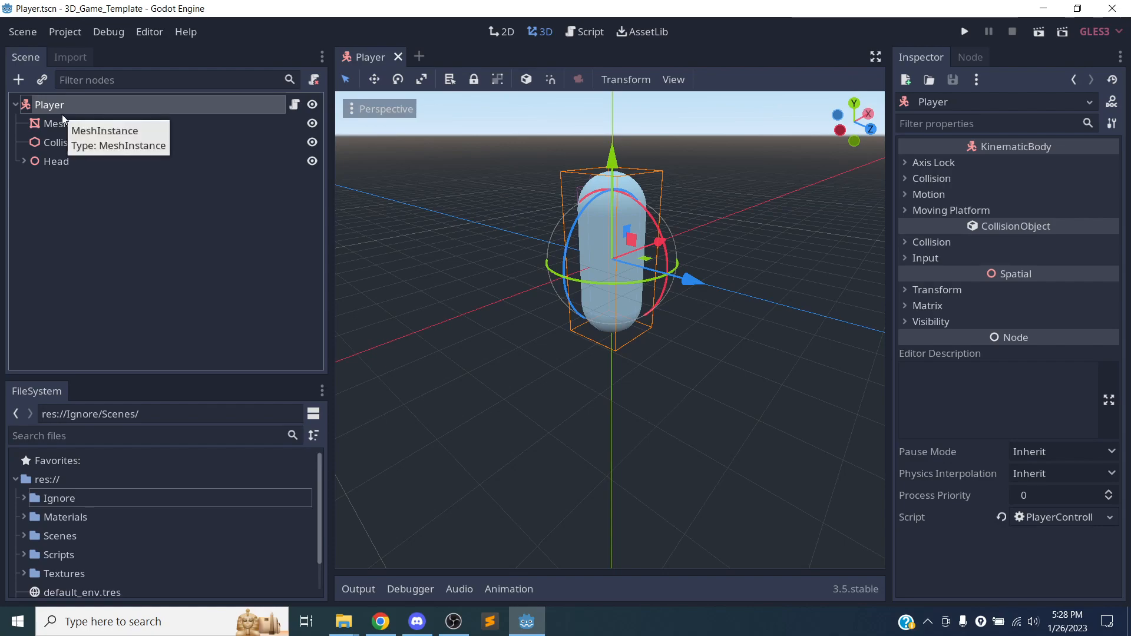
View the Create New Node and Instance Child Scene dialogs for Player, closing both without adding anything.
{"action": "left_click", "coordinate": [18, 79]}
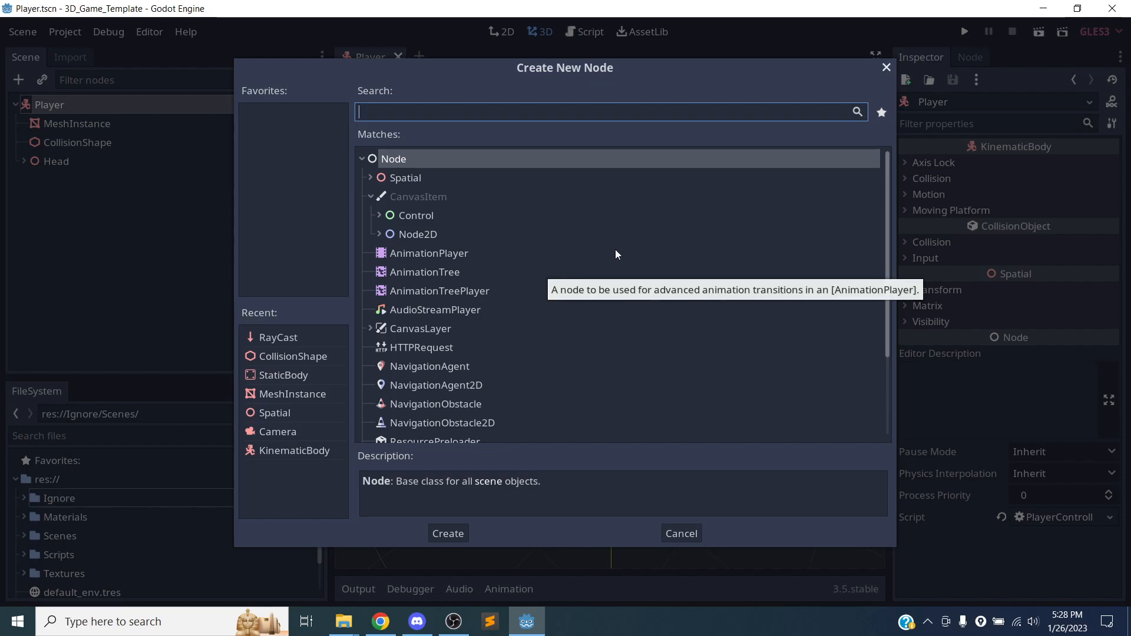
{"action": "left_click", "coordinate": [886, 67]}
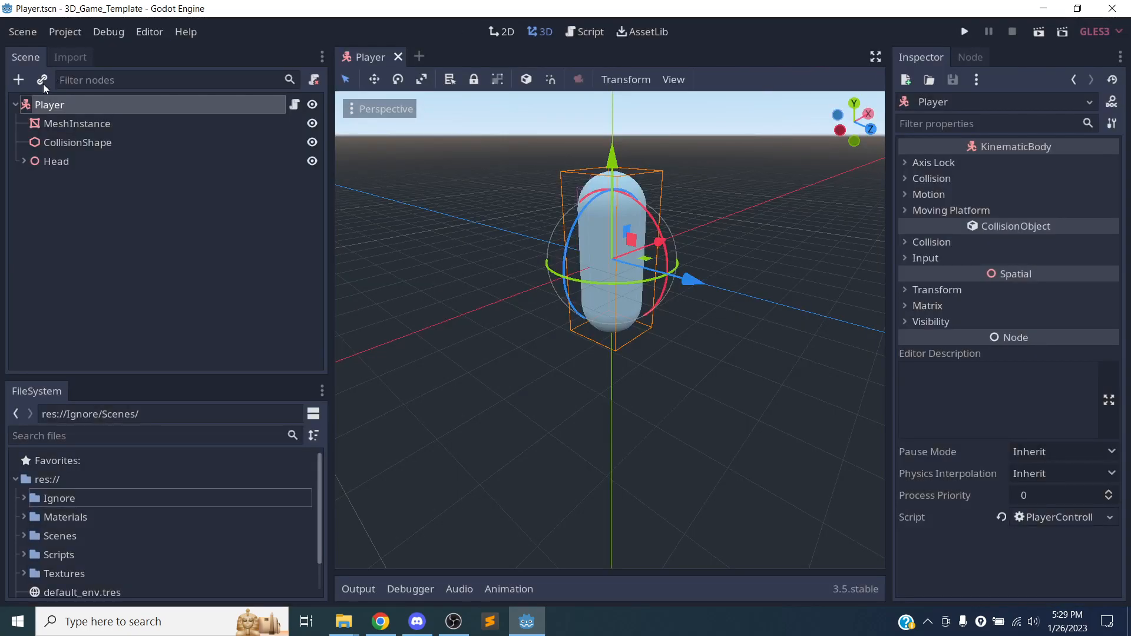
{"action": "left_click", "coordinate": [42, 80]}
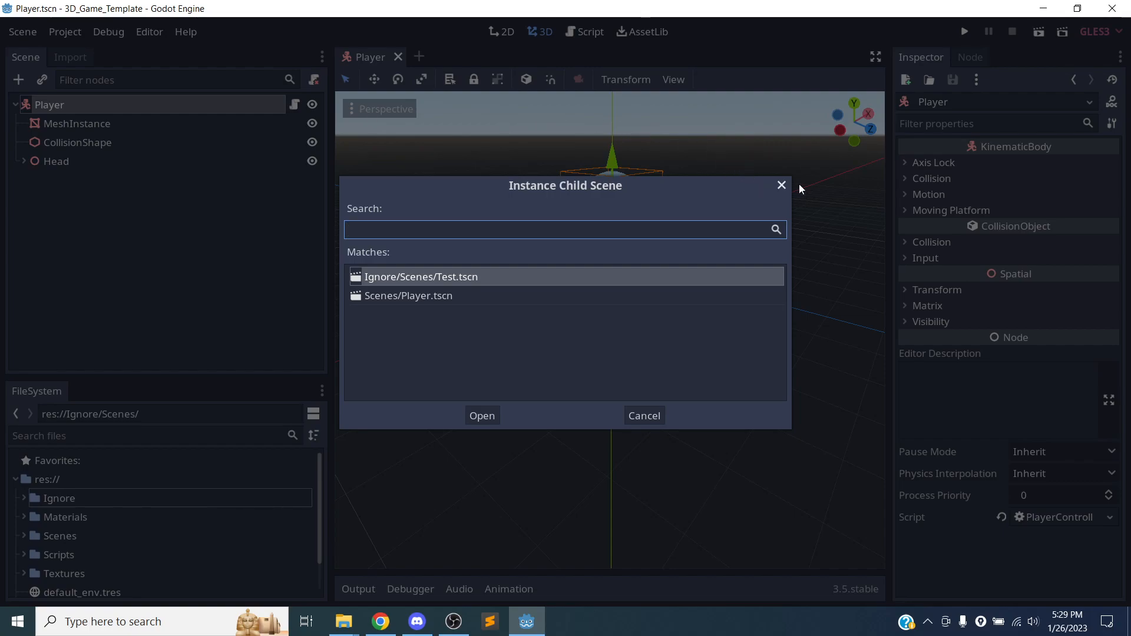
{"action": "left_click", "coordinate": [781, 185]}
Select the Head node and narrow the scene tree and file browser area.
{"action": "left_click", "coordinate": [83, 162]}
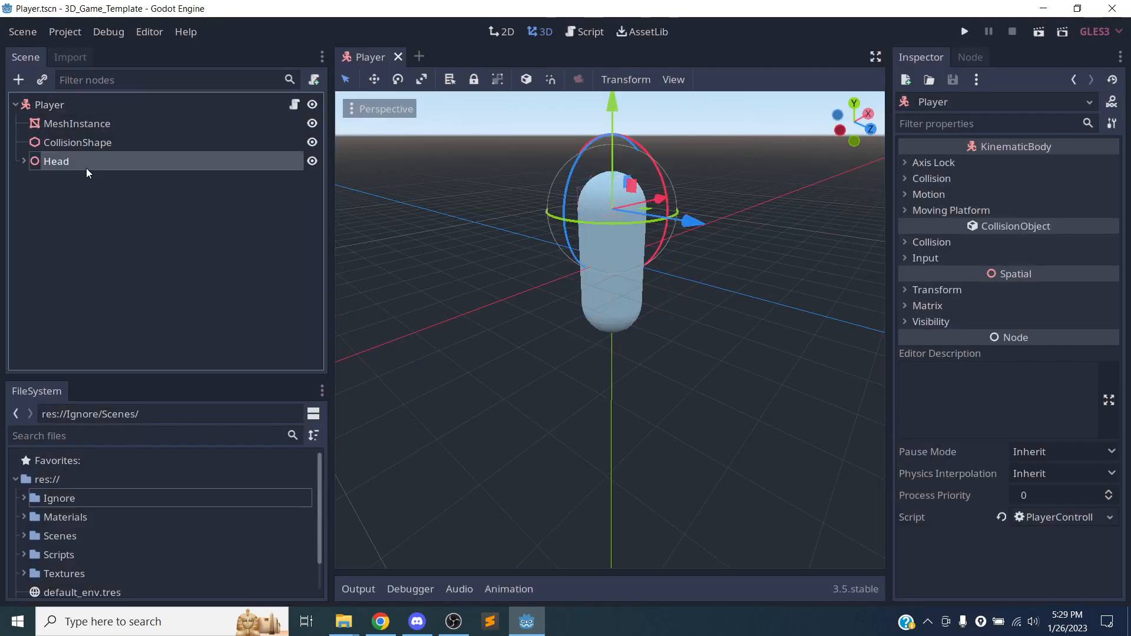
{"action": "left_click", "coordinate": [15, 105]}
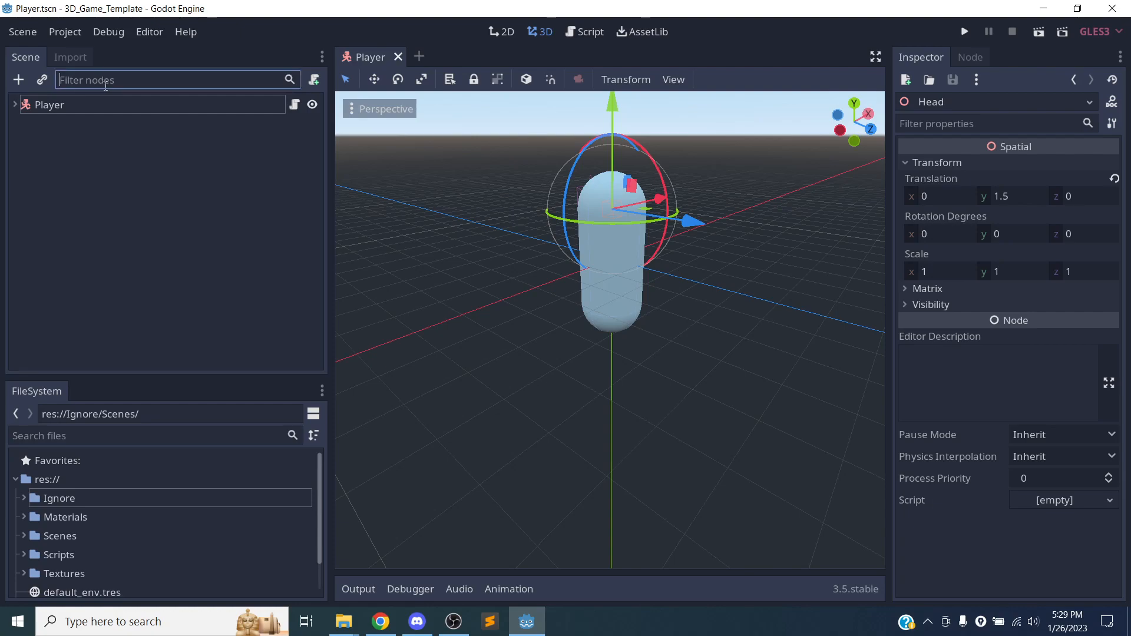
{"action": "left_click", "coordinate": [15, 104]}
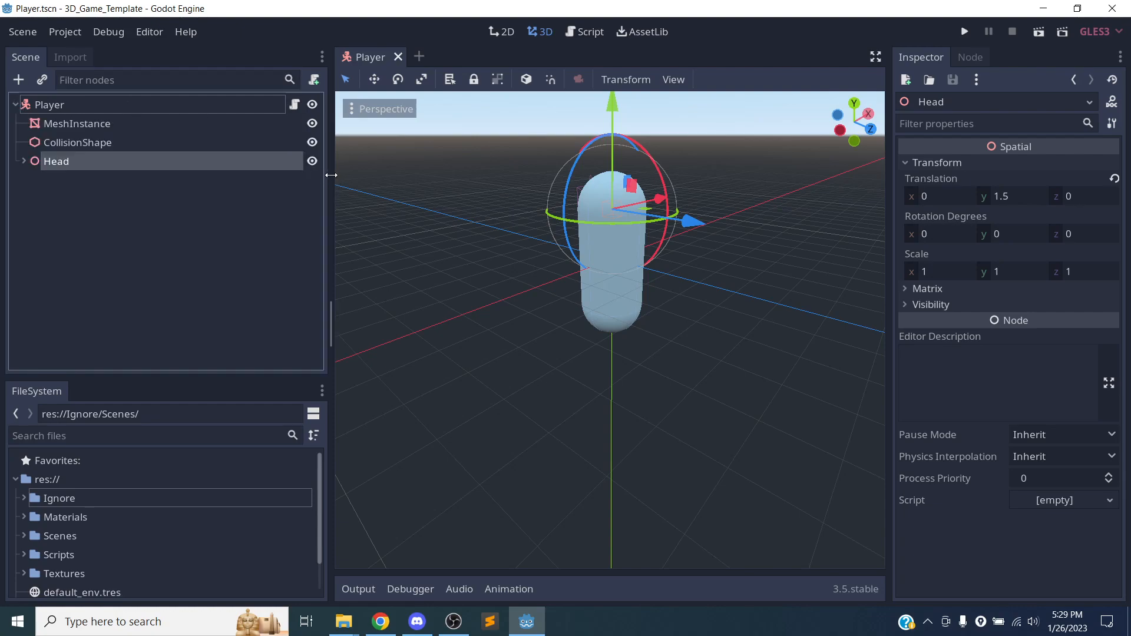
{"action": "left_click_drag", "start_coordinate": [329, 171], "coordinate": [205, 146]}
Filter the scene nodes by "head" and clear the filter.
{"action": "left_click", "coordinate": [118, 89]}
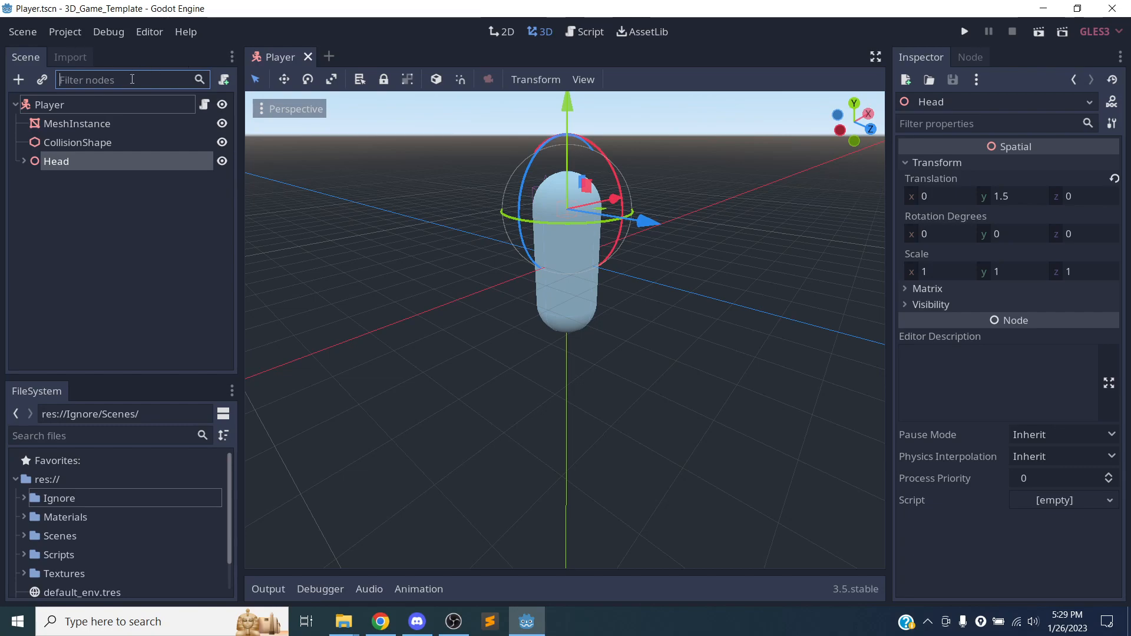
{"action": "type", "text": "head"}
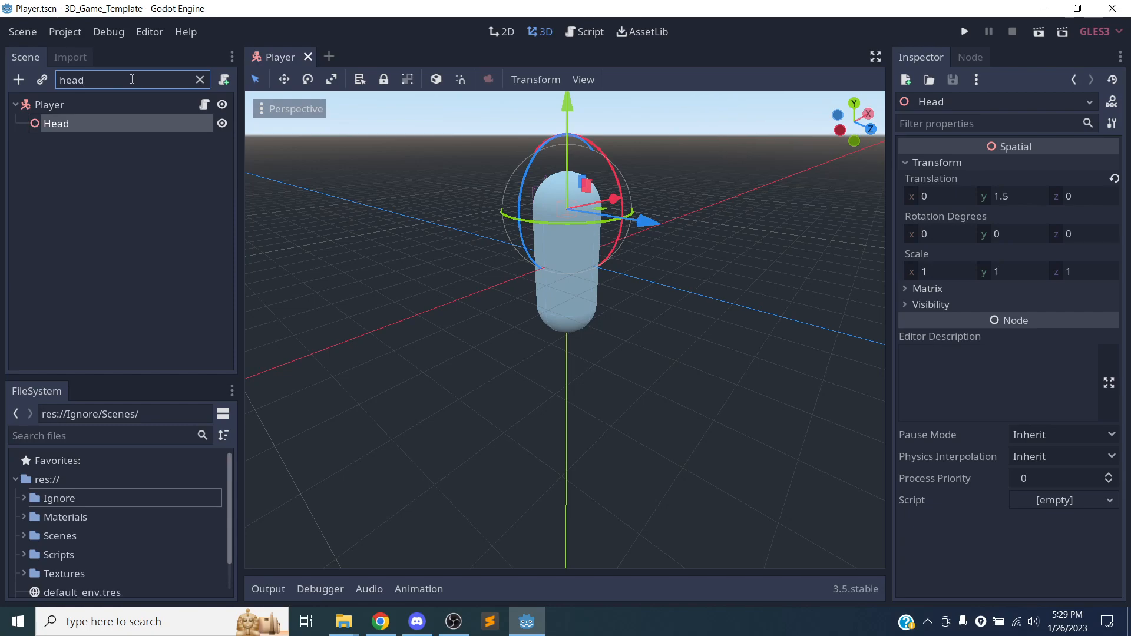
{"action": "left_click", "coordinate": [206, 81]}
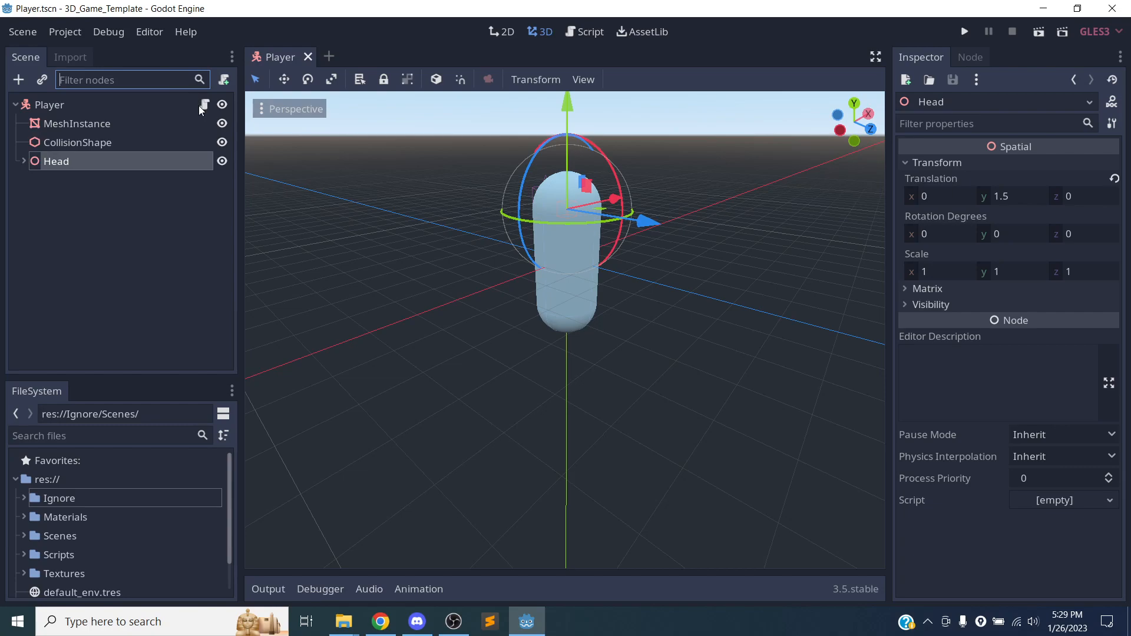
Hide and show the Player's child nodes, including MeshInstance and CollisionShape, and select MeshInstance.
{"action": "left_click", "coordinate": [225, 163]}
{"action": "left_click", "coordinate": [225, 164]}
{"action": "left_click", "coordinate": [222, 123]}
{"action": "left_click", "coordinate": [222, 125]}
{"action": "left_click", "coordinate": [222, 124]}
{"action": "left_click", "coordinate": [222, 125]}
{"action": "left_click", "coordinate": [222, 124]}
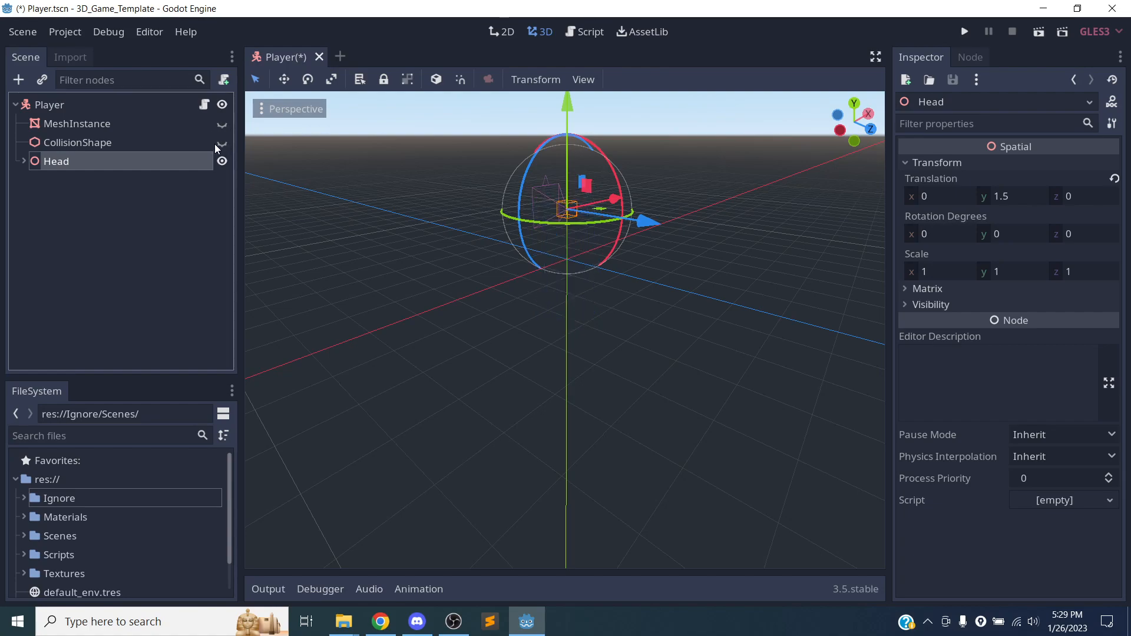
{"action": "left_click", "coordinate": [222, 125]}
{"action": "left_click", "coordinate": [146, 127]}
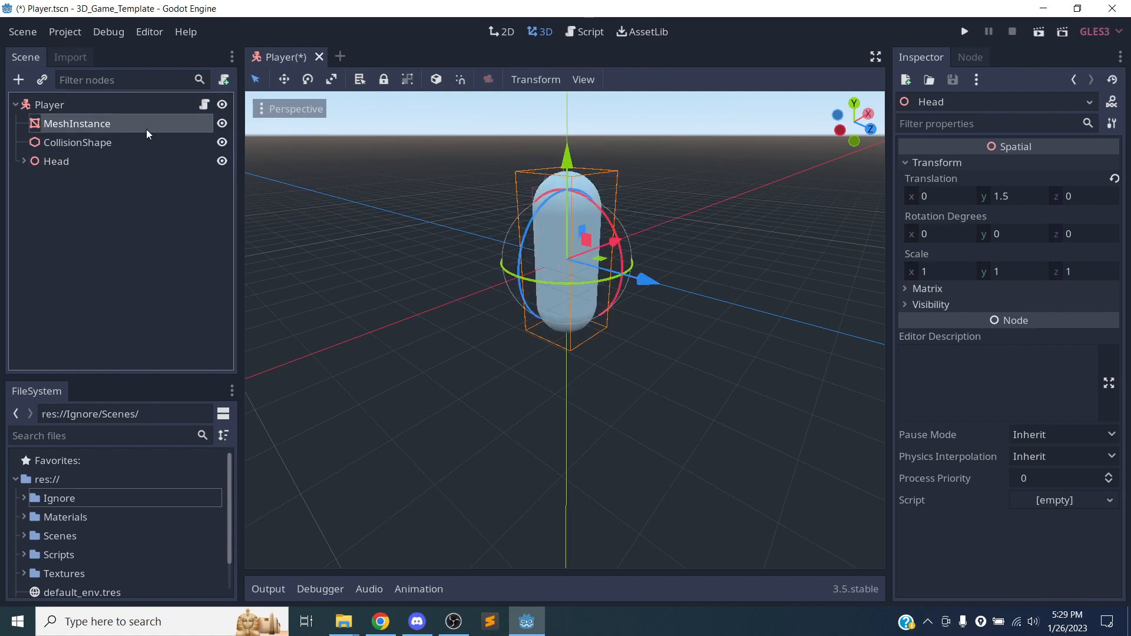
Open the Player node's attached script, PlayerController.gd, and look over its variables from the start of each line.
{"action": "left_click", "coordinate": [169, 104]}
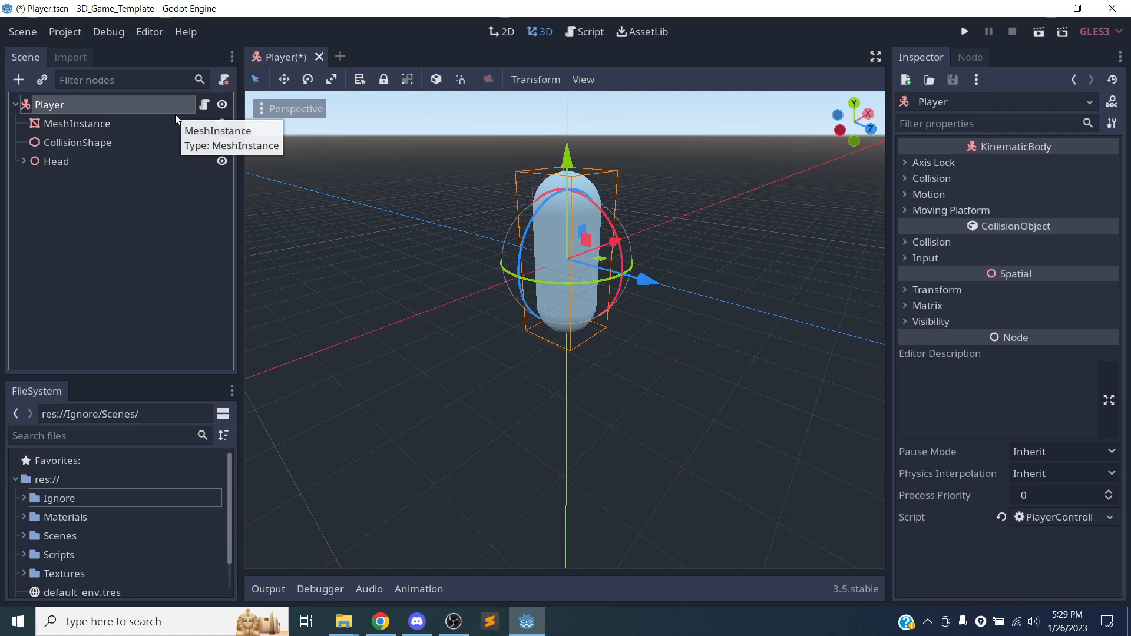
{"action": "left_click", "coordinate": [204, 104]}
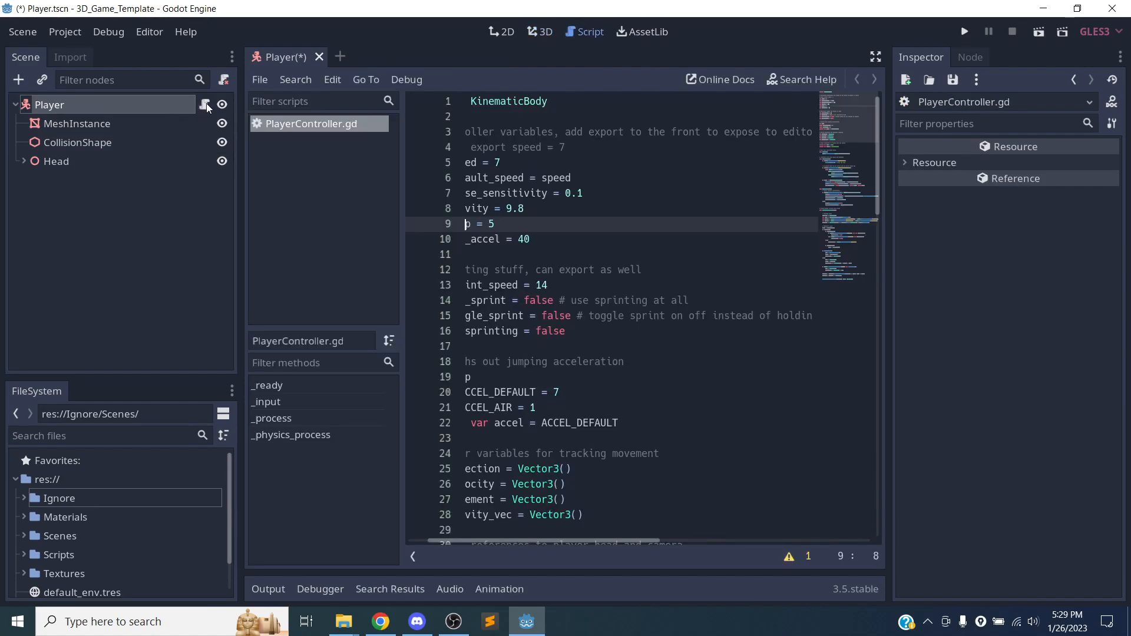
{"action": "scroll", "coordinate": [552, 147], "scroll_direction": "down", "scroll_amount": 5}
{"action": "scroll", "coordinate": [567, 118], "scroll_direction": "up", "scroll_amount": 5}
{"action": "left_click_drag", "start_coordinate": [473, 540], "coordinate": [438, 539]}
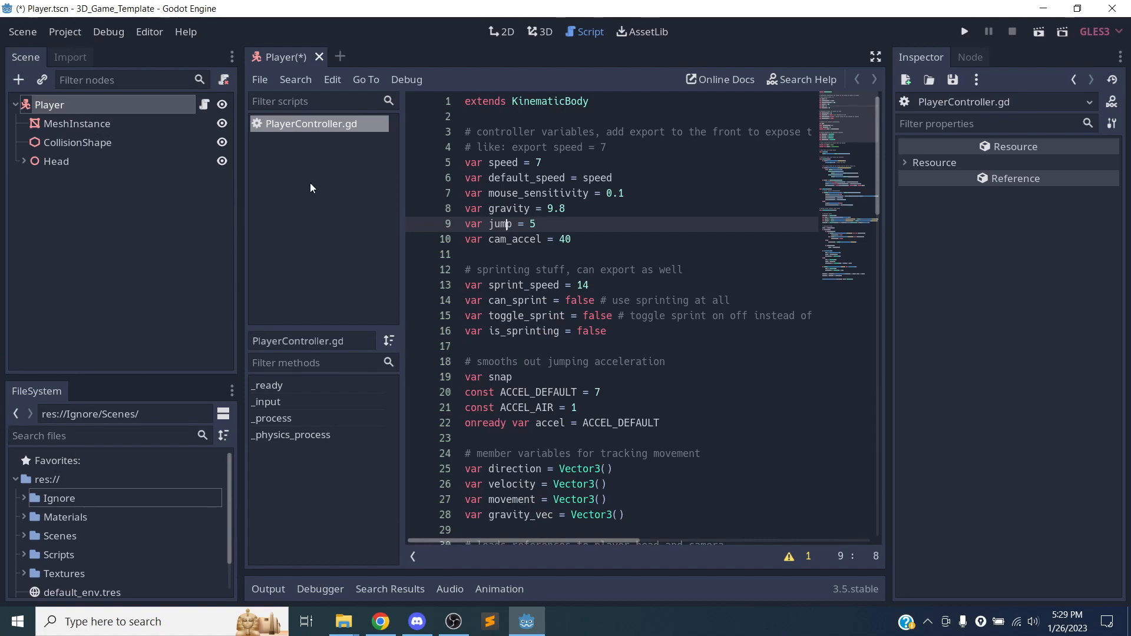
Select MeshInstance, return to the 3D view, and lock and group the node.
{"action": "left_click", "coordinate": [77, 123]}
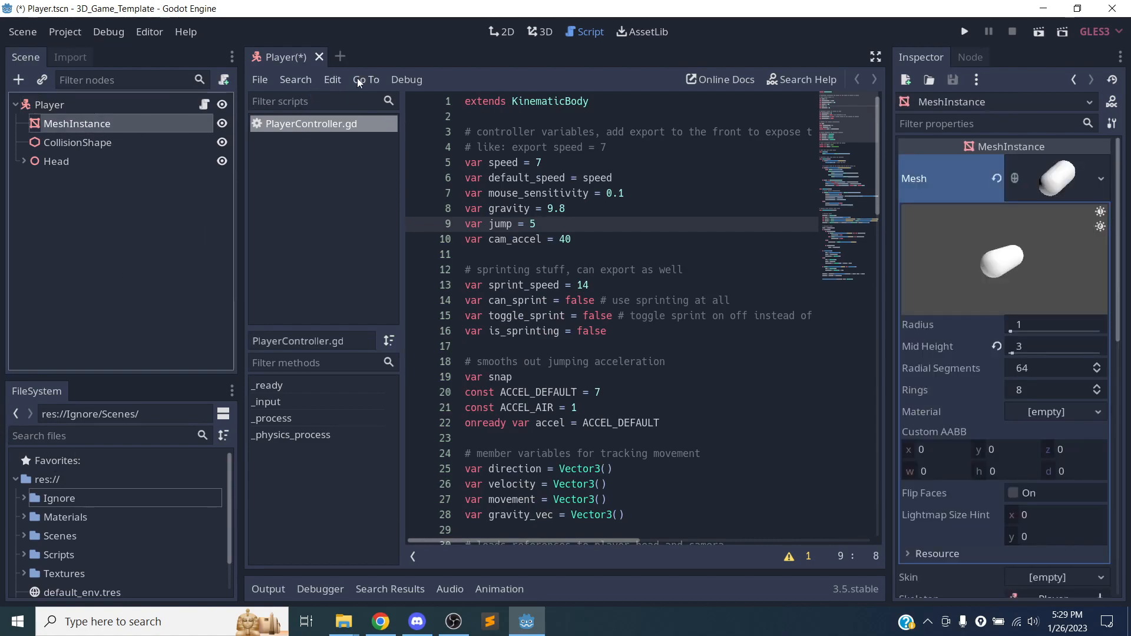
{"action": "left_click", "coordinate": [534, 29]}
{"action": "left_click", "coordinate": [436, 80]}
{"action": "left_click", "coordinate": [407, 79]}
{"action": "left_click", "coordinate": [384, 80]}
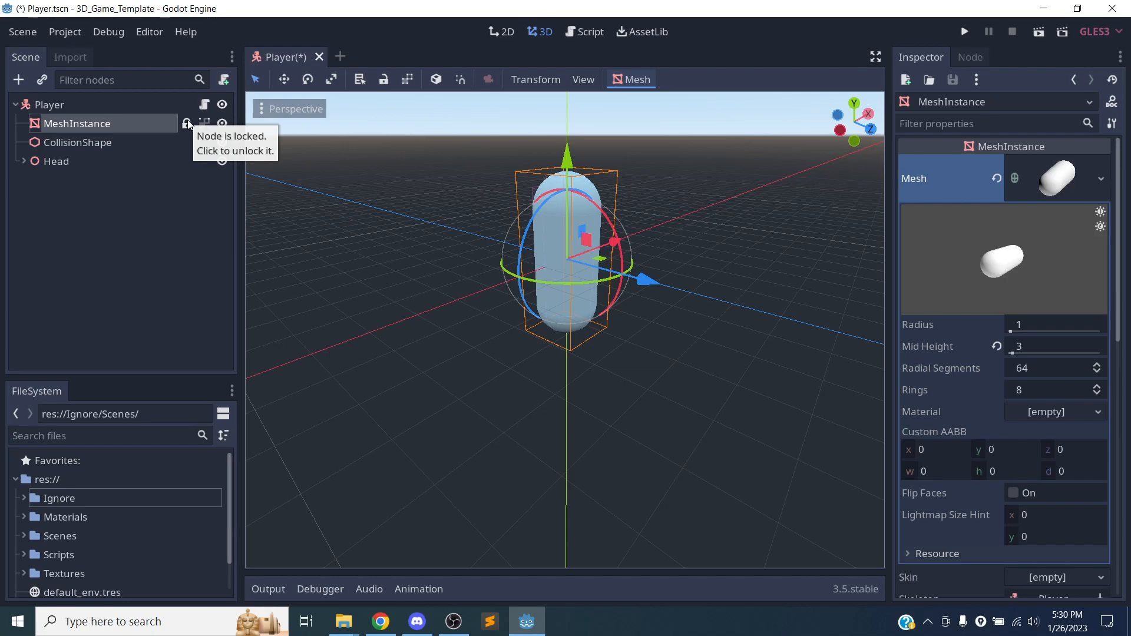
Try to move the locked MeshInstance in the viewport, and remove its lock and grouping.
{"action": "left_click", "coordinate": [132, 142]}
{"action": "left_click", "coordinate": [157, 125]}
{"action": "mouse_move", "coordinate": [567, 156]}
{"action": "left_mouse_down"}
{"action": "mouse_move", "coordinate": [577, 153]}
{"action": "mouse_move", "coordinate": [558, 161]}
{"action": "mouse_move", "coordinate": [568, 188]}
{"action": "mouse_move", "coordinate": [562, 160]}
{"action": "left_mouse_up"}
{"action": "left_click", "coordinate": [206, 124]}
{"action": "left_click", "coordinate": [204, 124]}
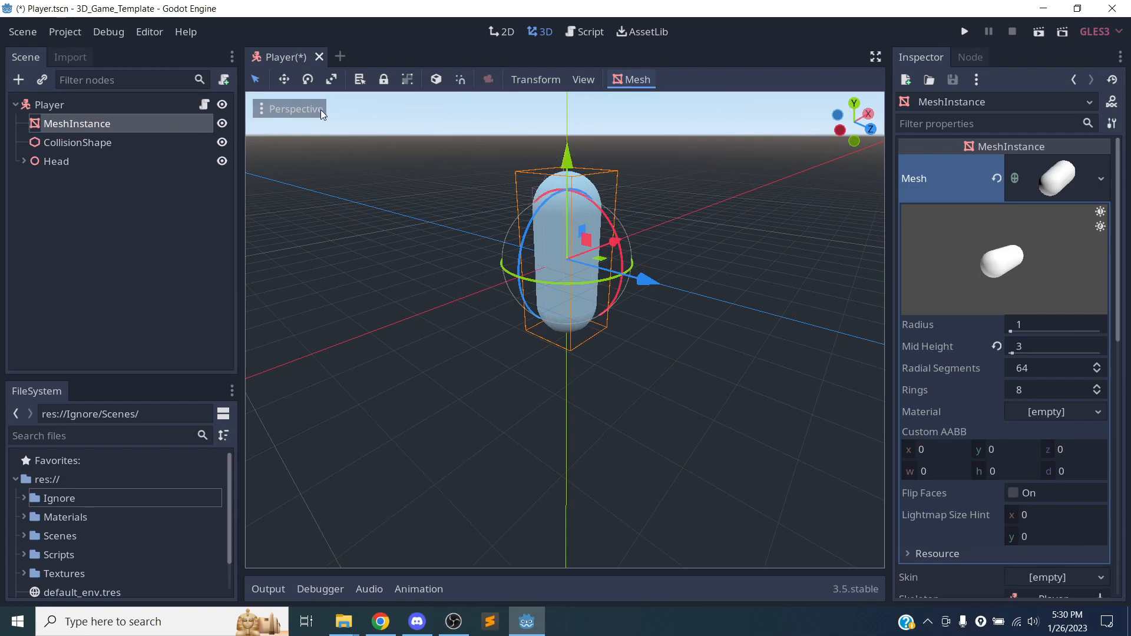
Group the Player node with its children, raise it slightly along the Y axis, and undo.
{"action": "left_click", "coordinate": [59, 105]}
{"action": "left_click", "coordinate": [408, 78]}
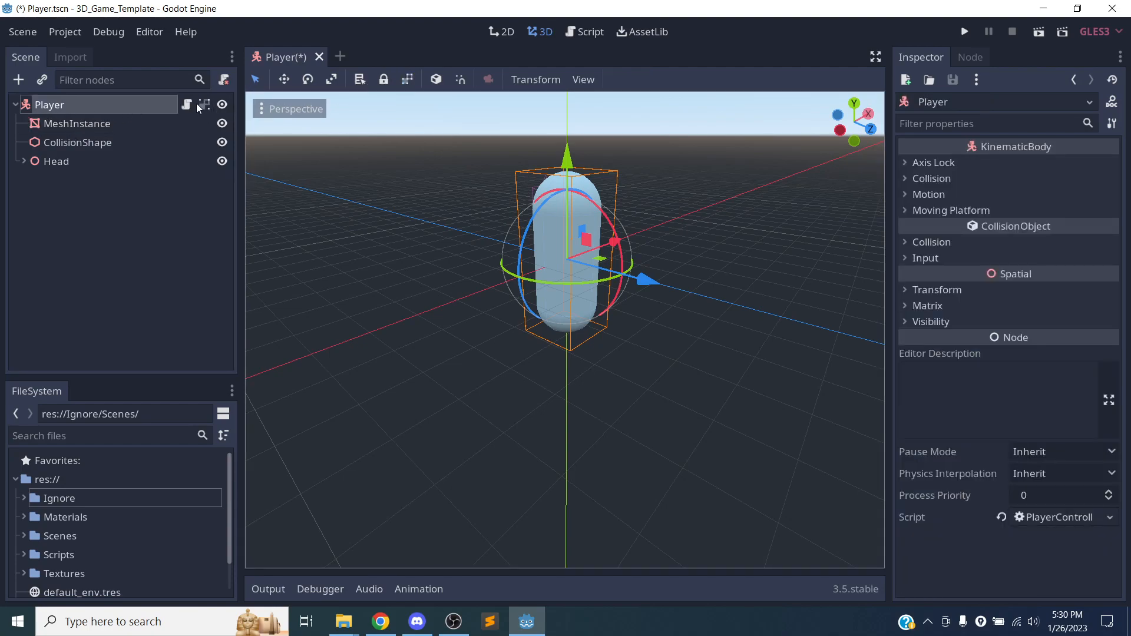
{"action": "left_click_drag", "start_coordinate": [566, 157], "coordinate": [546, 149]}
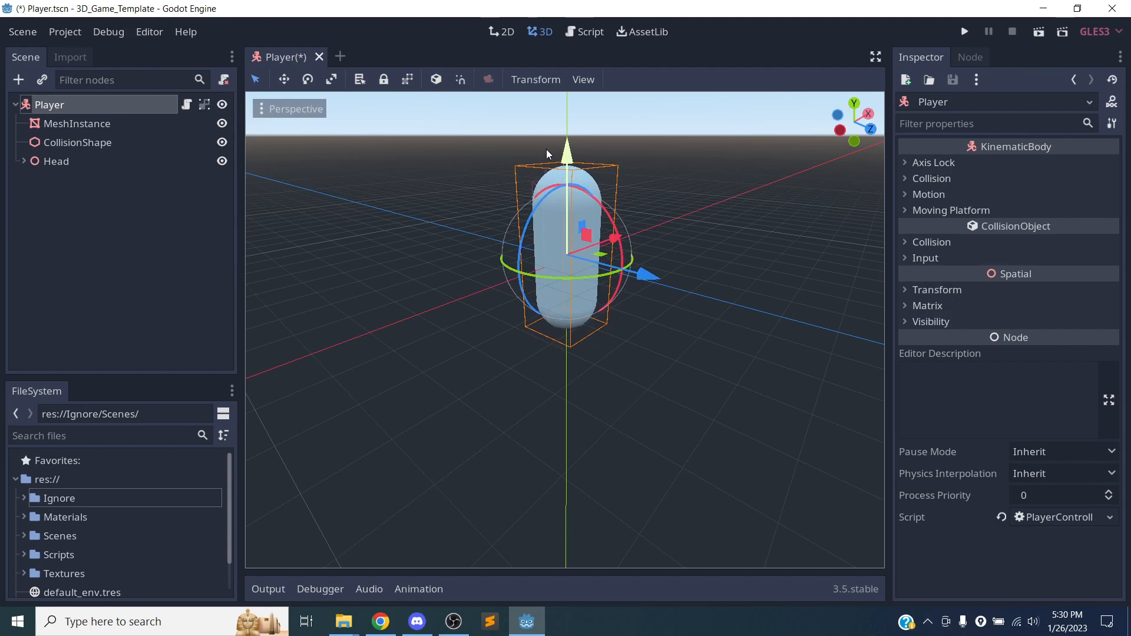
{"action": "key", "text": "ctrl+x"}
{"action": "key", "text": "ctrl+z"}
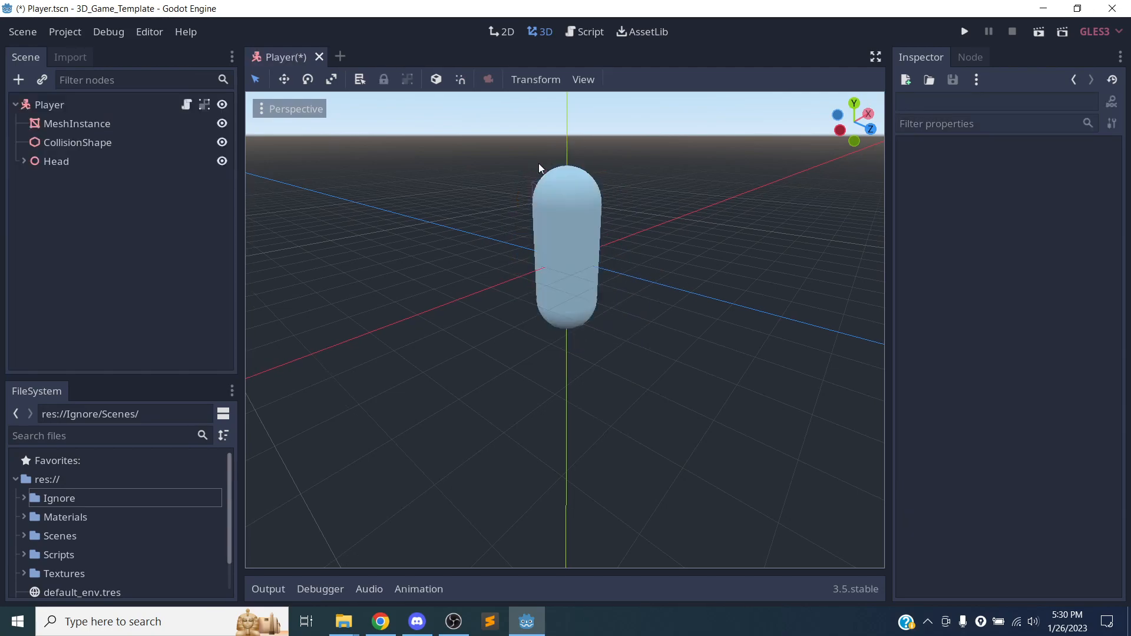
Reselect Player, move it along the Y axis, lock it, and try to move it again.
{"action": "left_click", "coordinate": [154, 105]}
{"action": "left_click_drag", "start_coordinate": [569, 149], "coordinate": [574, 143]}
{"action": "middle_click_drag", "start_coordinate": [571, 153], "coordinate": [433, 299]}
{"action": "left_click_drag", "start_coordinate": [583, 187], "coordinate": [587, 176]}
{"action": "middle_click_drag", "start_coordinate": [510, 219], "coordinate": [471, 224]}
{"action": "left_click", "coordinate": [390, 79]}
{"action": "mouse_move", "coordinate": [584, 188]}
{"action": "left_mouse_down"}
{"action": "mouse_move", "coordinate": [582, 172]}
{"action": "mouse_move", "coordinate": [582, 181]}
{"action": "left_mouse_up"}
{"action": "left_click_drag", "start_coordinate": [532, 306], "coordinate": [553, 312]}
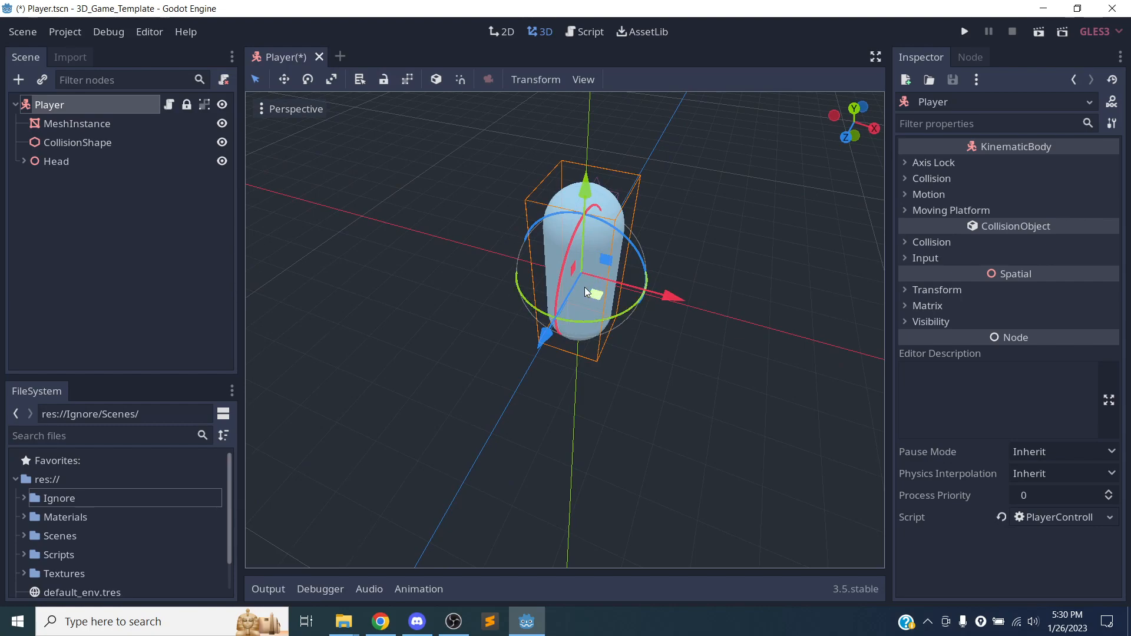
Remove the lock and grouping from the Player node, reselect it, and save the Player scene.
{"action": "left_click", "coordinate": [533, 199]}
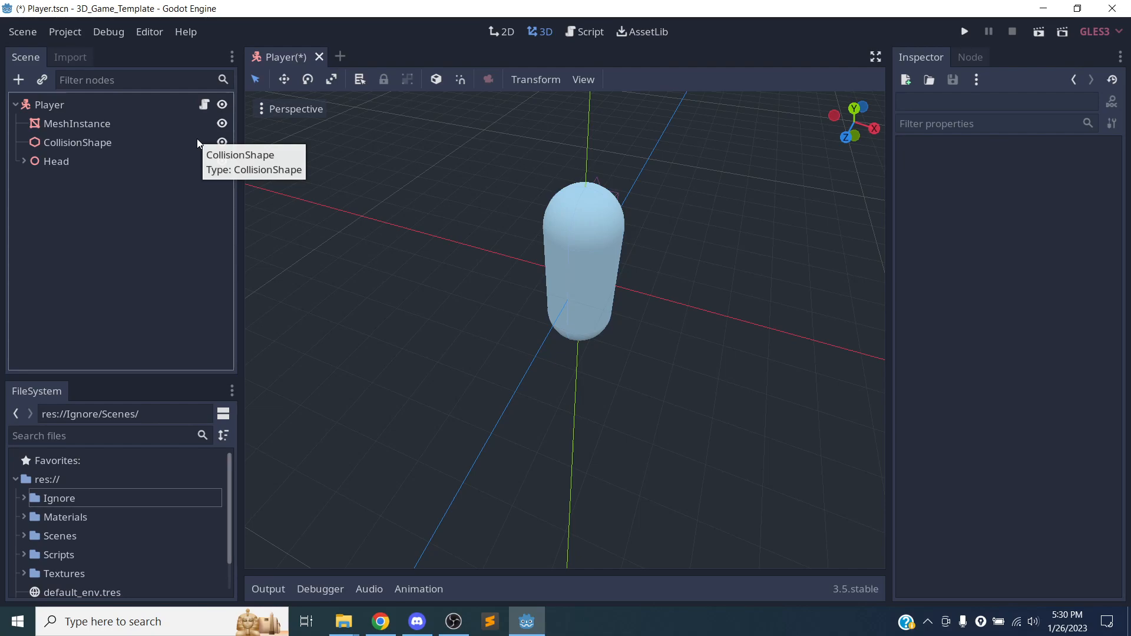
{"action": "left_click", "coordinate": [75, 106]}
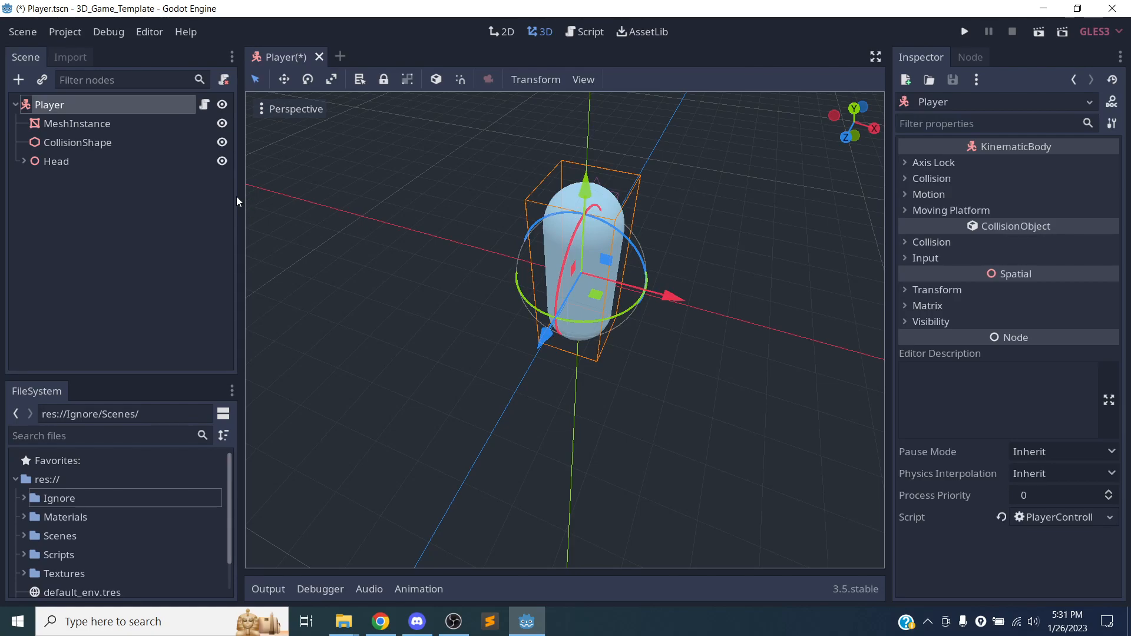
{"action": "key", "text": "ctrl+s"}
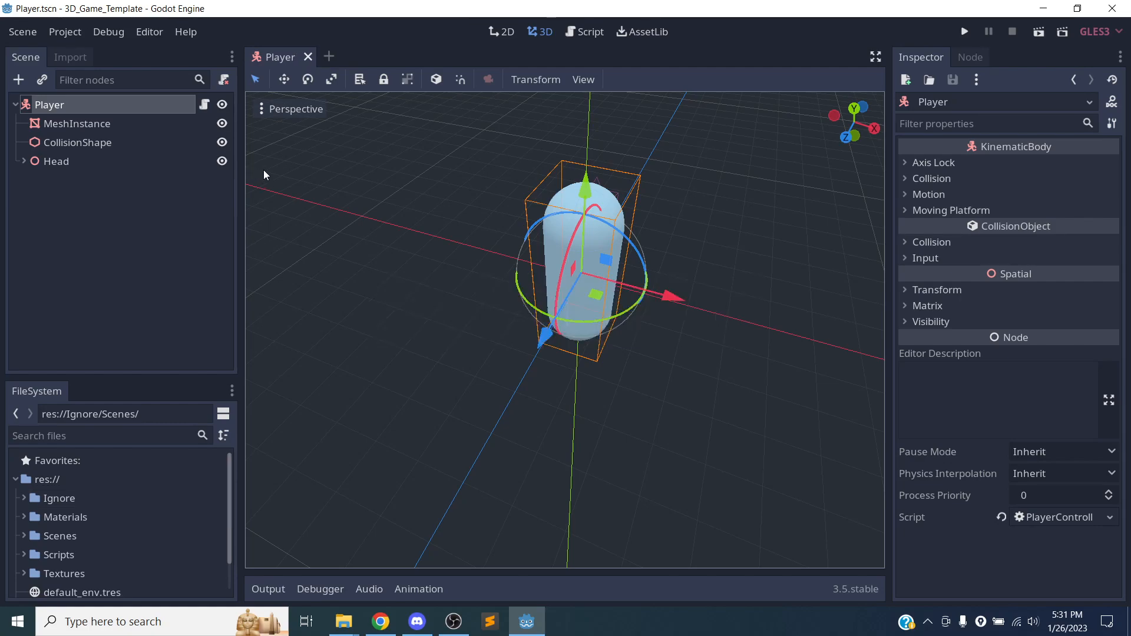
Show the import settings of grid_0.png from the Textures folder, enlarging the FileSystem dock to reach it.
{"action": "left_click", "coordinate": [70, 57]}
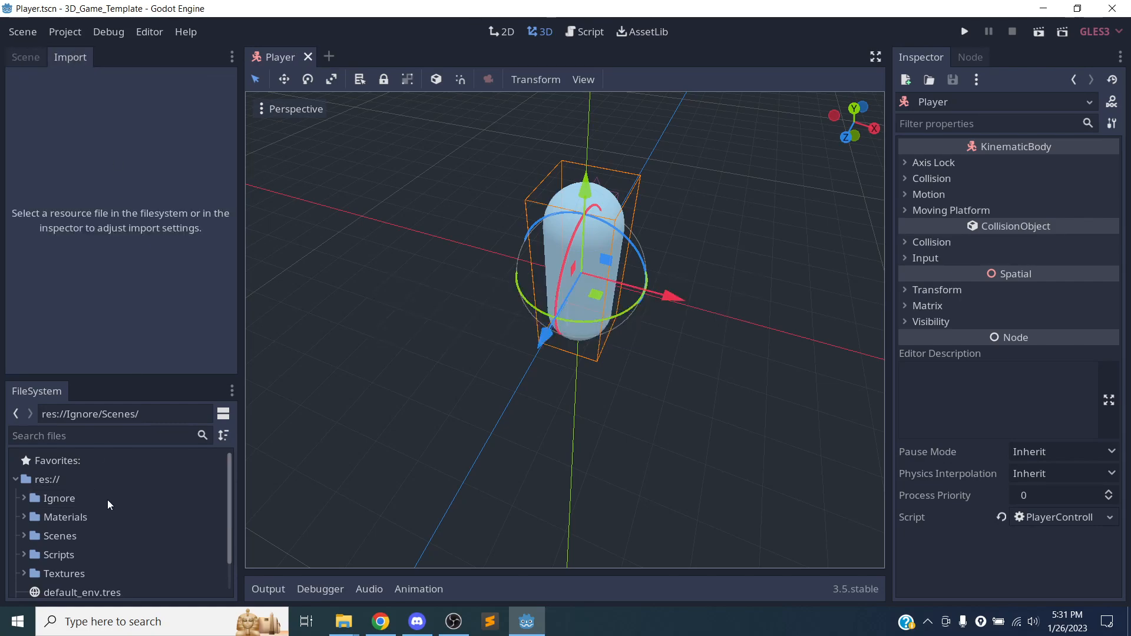
{"action": "left_click_drag", "start_coordinate": [120, 377], "coordinate": [113, 249]}
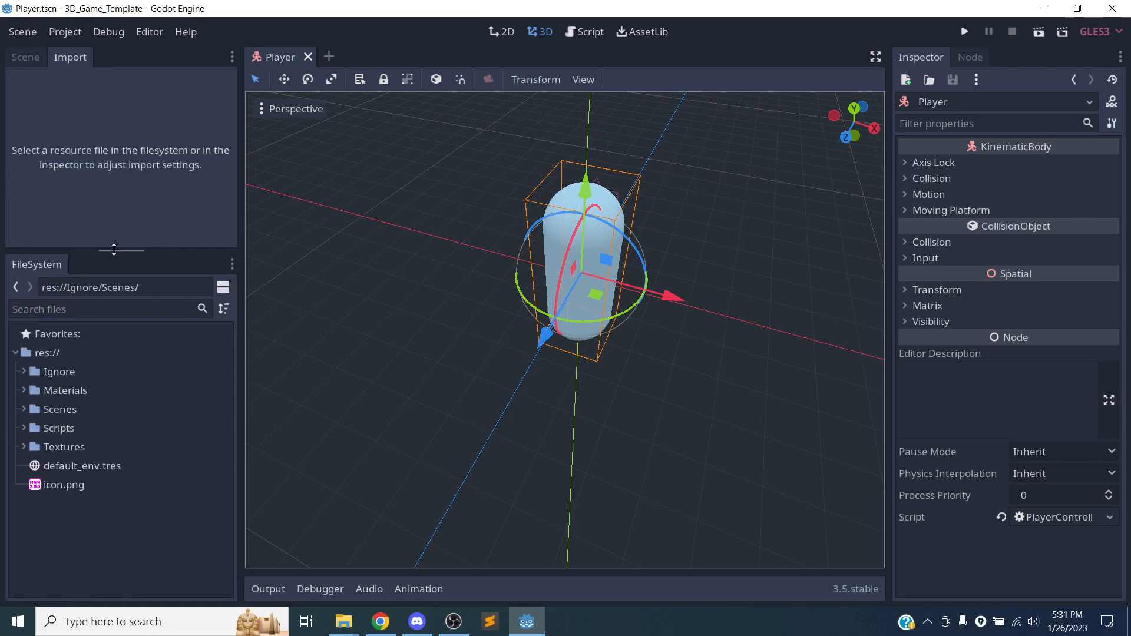
{"action": "left_click", "coordinate": [27, 443]}
{"action": "left_click", "coordinate": [73, 468]}
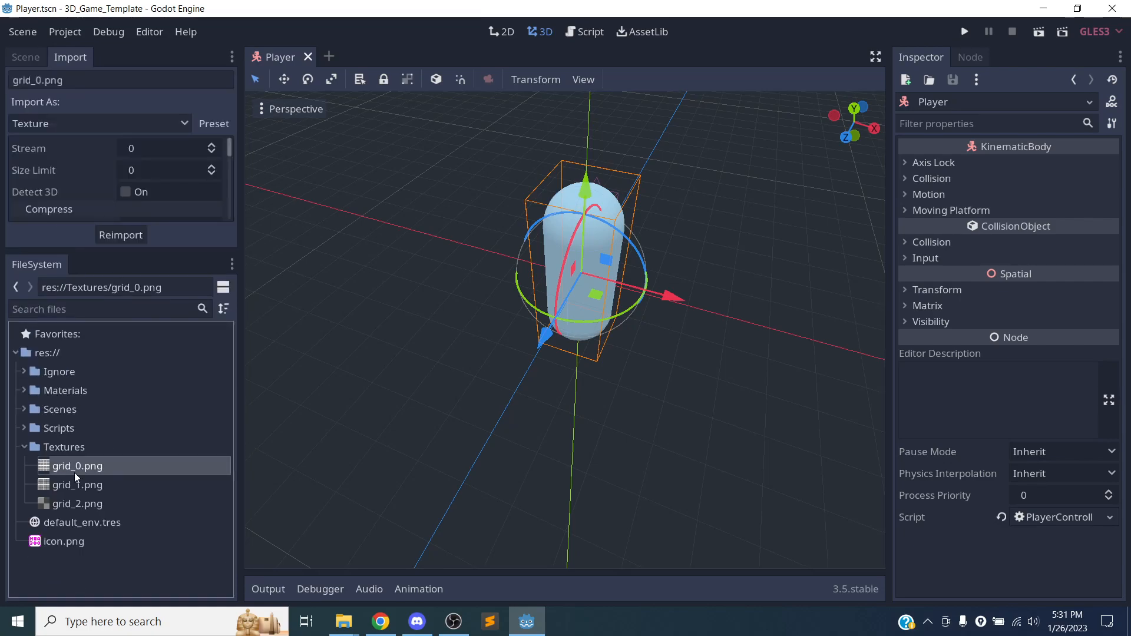
Enlarge the Import dock and examine the texture import options of grid_0.png, from compression to SVG scale.
{"action": "left_click_drag", "start_coordinate": [113, 248], "coordinate": [106, 466]}
{"action": "scroll", "coordinate": [129, 350], "scroll_direction": "down", "scroll_amount": 3}
{"action": "scroll", "coordinate": [129, 350], "scroll_direction": "down", "scroll_amount": 1}
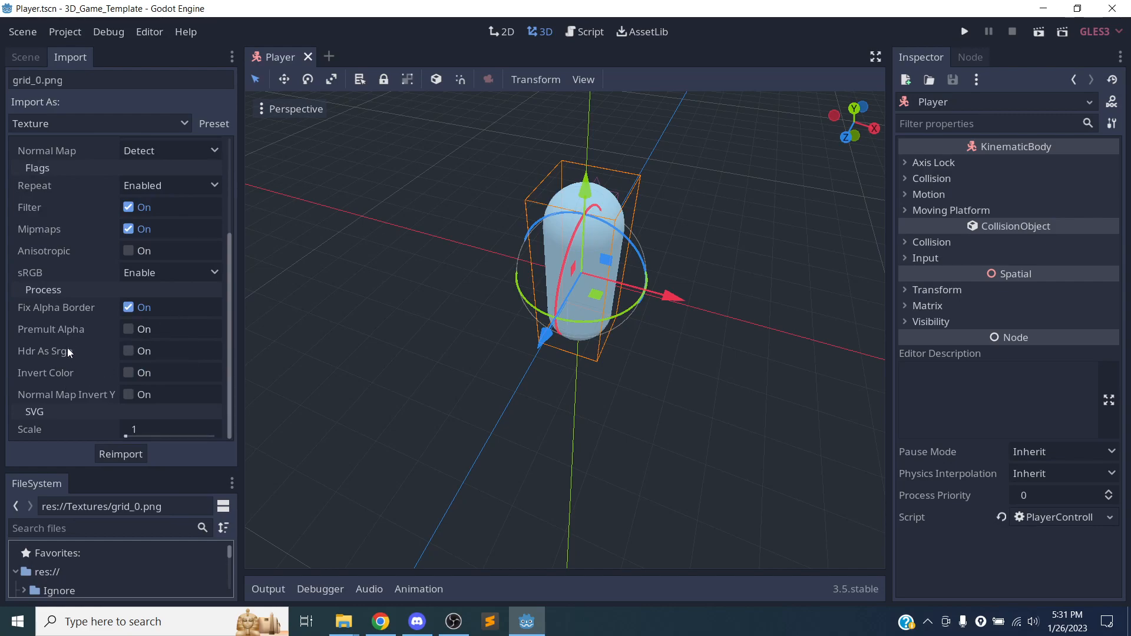
{"action": "left_click_drag", "start_coordinate": [226, 386], "coordinate": [222, 315]}
{"action": "scroll", "coordinate": [222, 316], "scroll_direction": "up", "scroll_amount": 2}
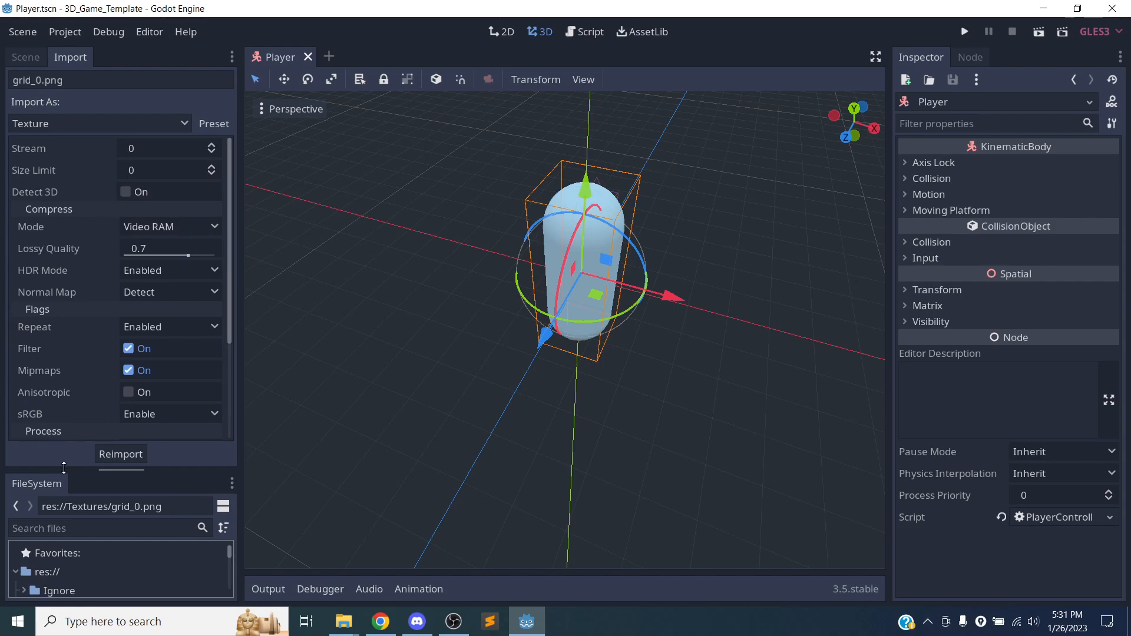
Return to the scene tree, resize the Scene and FileSystem docks to be narrower, and save the Player scene.
{"action": "left_click_drag", "start_coordinate": [73, 469], "coordinate": [57, 133]}
{"action": "left_click", "coordinate": [29, 57]}
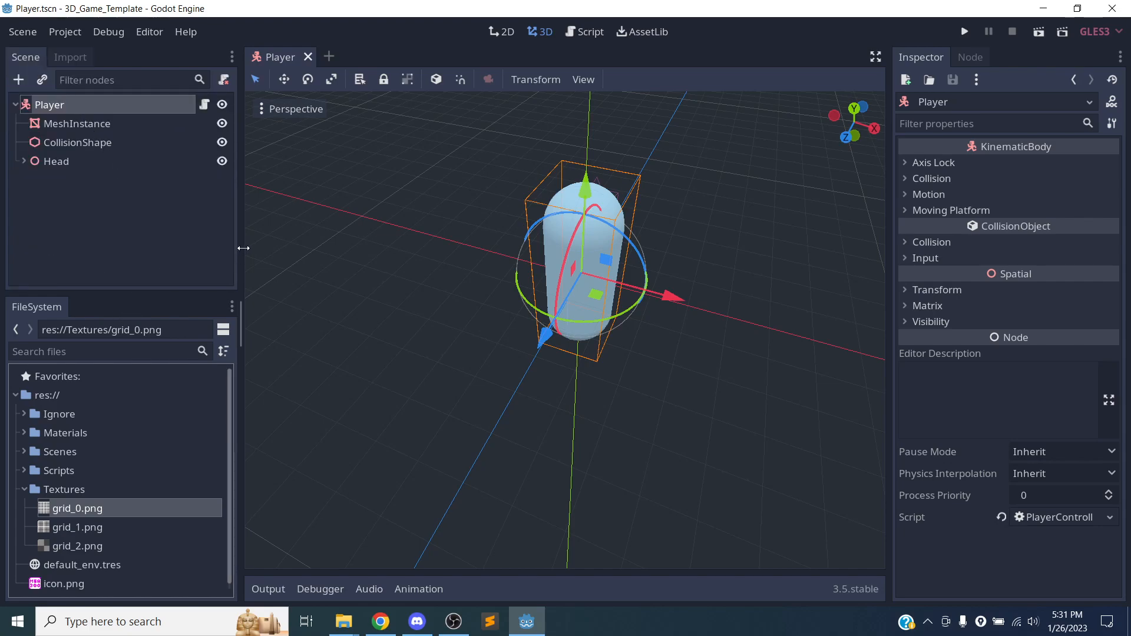
{"action": "left_click_drag", "start_coordinate": [241, 248], "coordinate": [198, 248]}
{"action": "key", "text": "ctrl+s"}
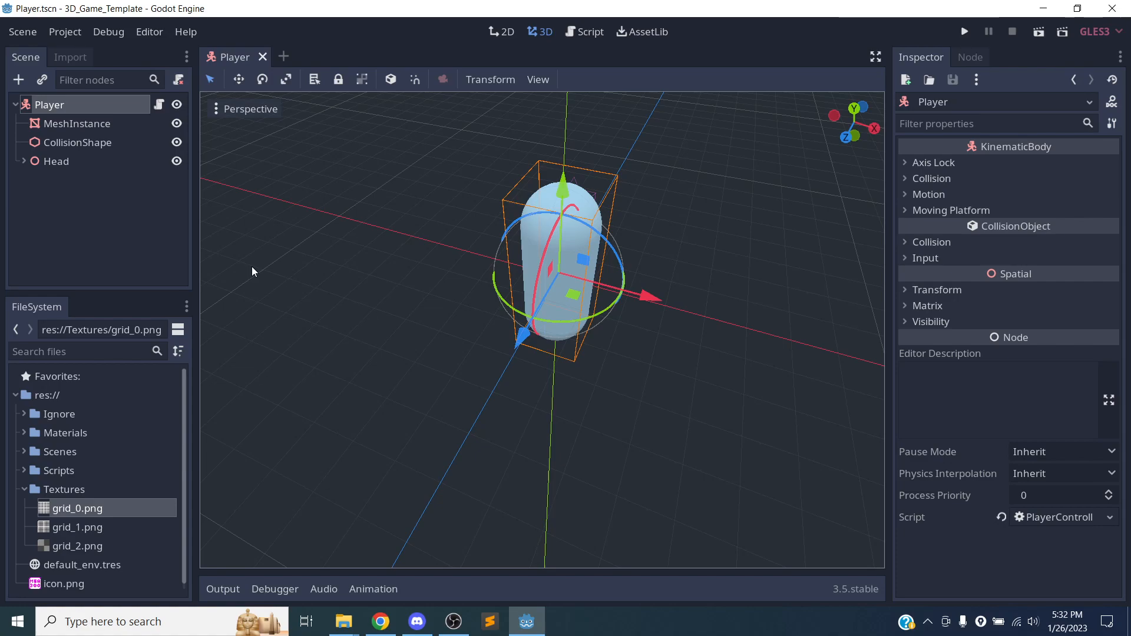
Close the Player scene.
{"action": "left_click", "coordinate": [262, 57]}
{"action": "scroll", "coordinate": [592, 324], "scroll_direction": "up", "scroll_amount": 5}
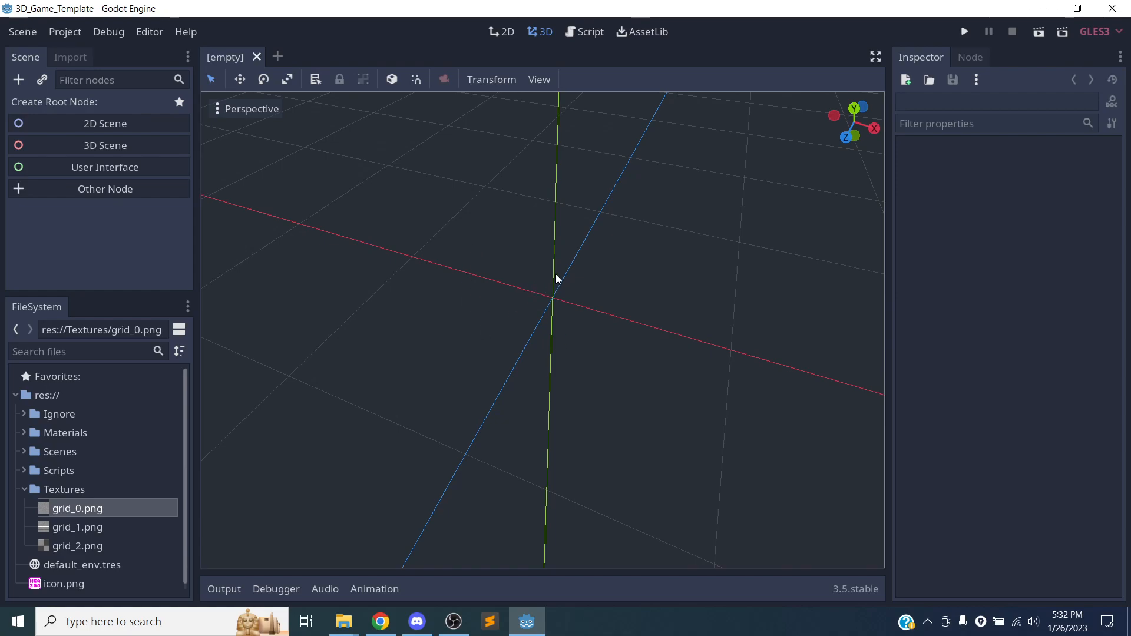
{"action": "scroll", "coordinate": [557, 266], "scroll_direction": "up", "scroll_amount": 5}
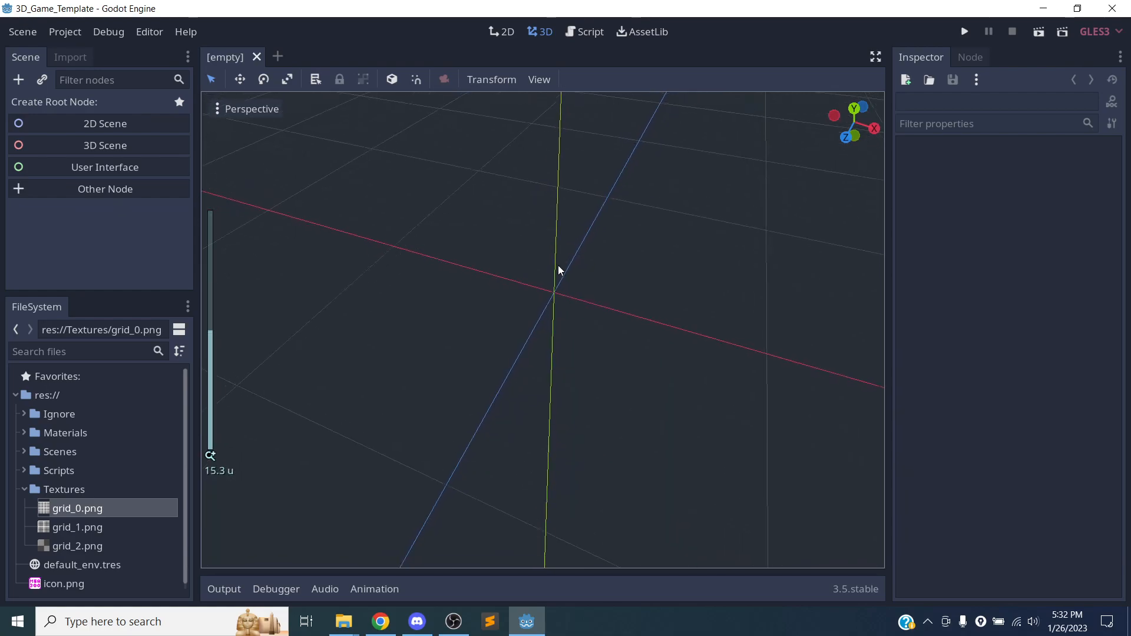
{"action": "scroll", "coordinate": [580, 299], "scroll_direction": "down", "scroll_amount": 15}
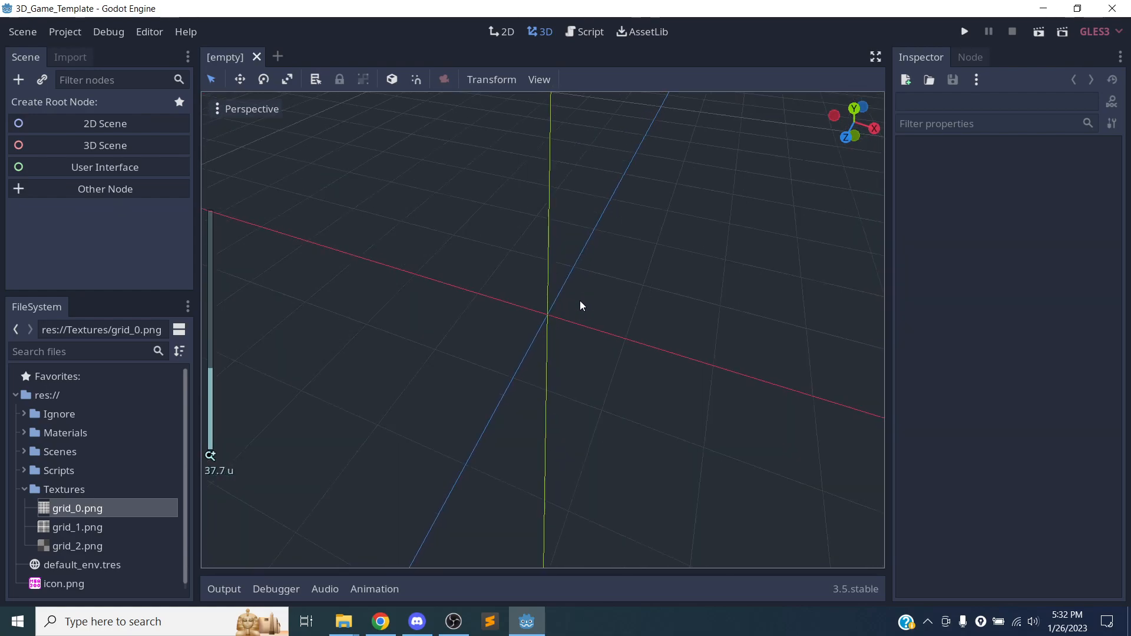
Collapse the Textures folder and open Player.tscn from the project's Scenes folder.
{"action": "left_click", "coordinate": [22, 493]}
{"action": "left_click", "coordinate": [29, 416]}
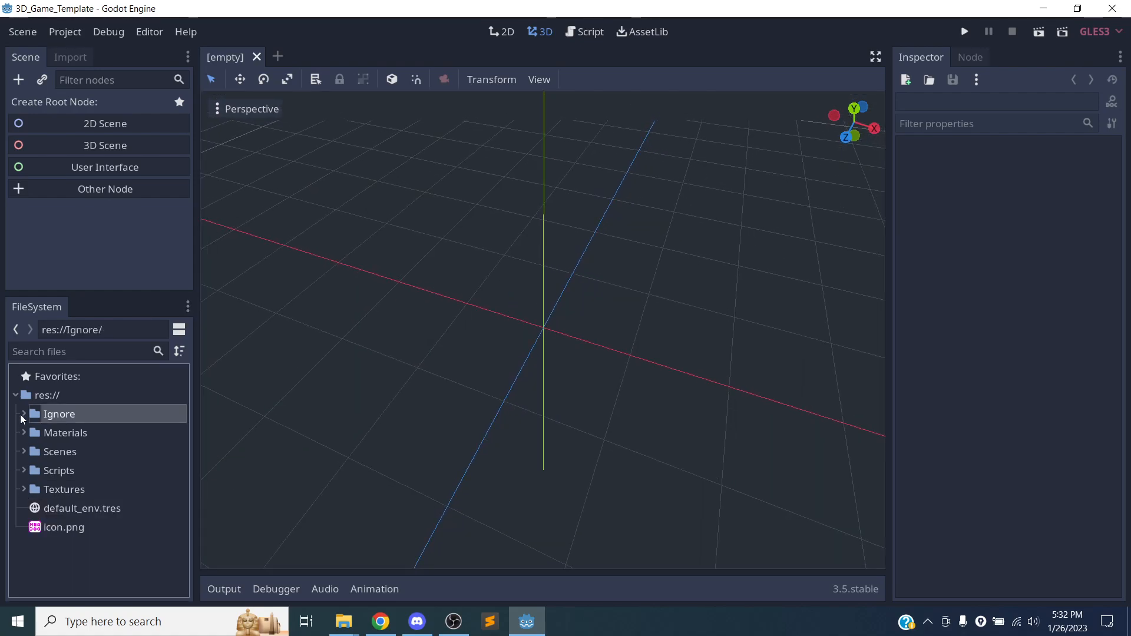
{"action": "left_click", "coordinate": [31, 452]}
{"action": "double_click", "coordinate": [31, 457]}
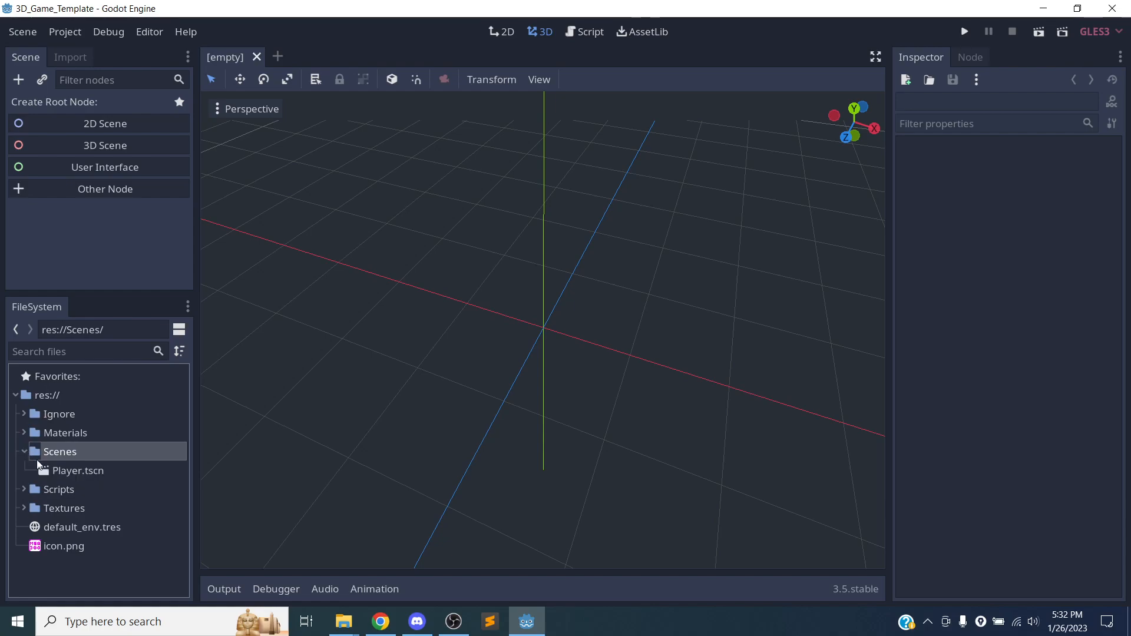
{"action": "double_click", "coordinate": [65, 470]}
{"action": "scroll", "coordinate": [521, 330], "scroll_direction": "down", "scroll_amount": 10}
{"action": "scroll", "coordinate": [524, 327], "scroll_direction": "down", "scroll_amount": 15}
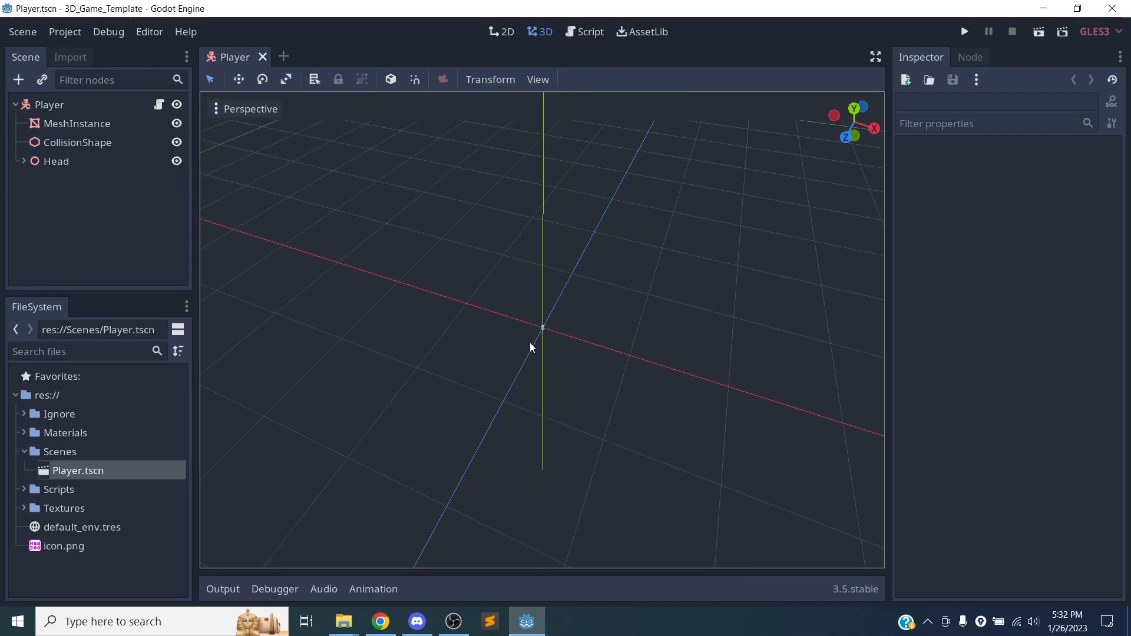
{"action": "scroll", "coordinate": [535, 347], "scroll_direction": "up", "scroll_amount": 5}
{"action": "scroll", "coordinate": [538, 348], "scroll_direction": "up", "scroll_amount": 20}
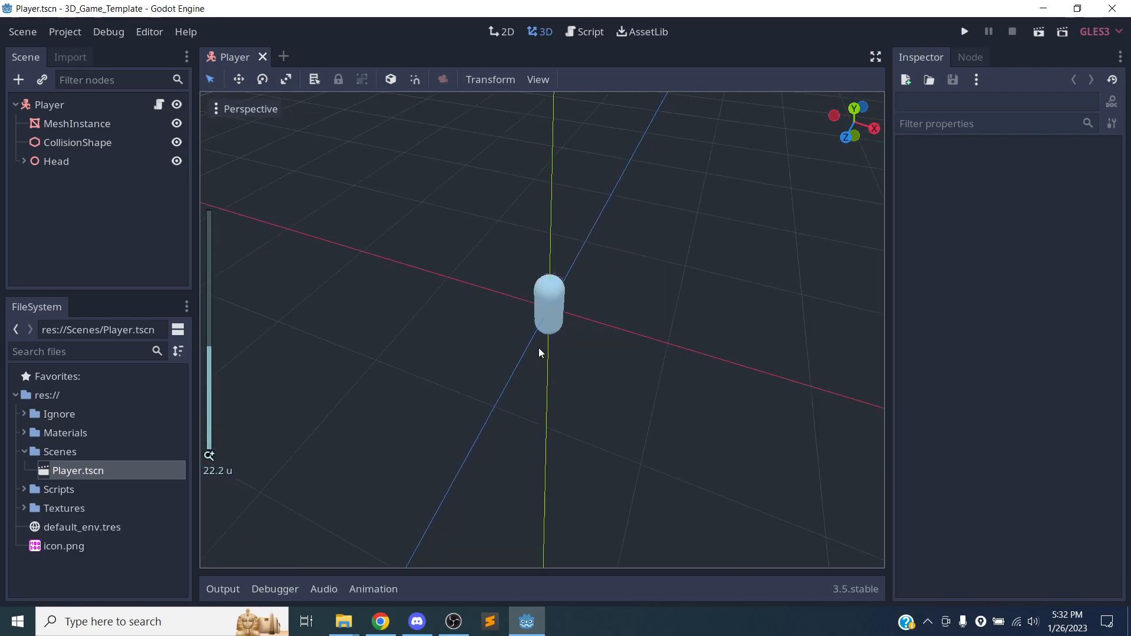
{"action": "scroll", "coordinate": [539, 347], "scroll_direction": "down", "scroll_amount": 5}
{"action": "scroll", "coordinate": [538, 348], "scroll_direction": "down", "scroll_amount": 4}
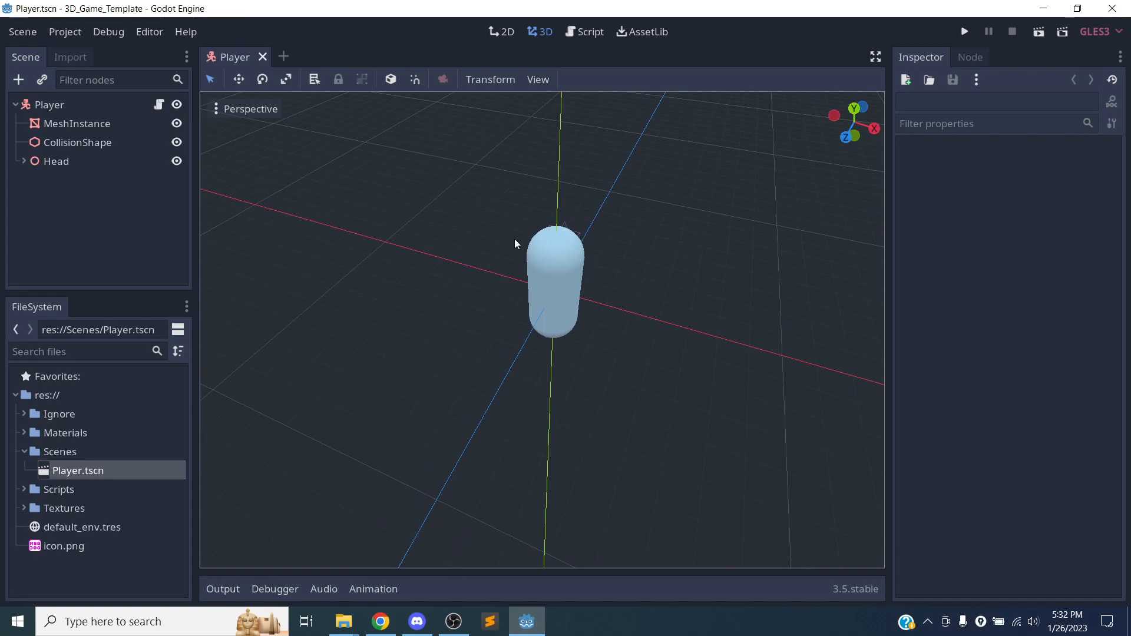
Select the MeshInstance capsule in the viewport and move it freely to about X 2.7, Y 1.7, Z 1.1.
{"action": "left_click", "coordinate": [573, 267]}
{"action": "scroll", "coordinate": [698, 390], "scroll_direction": "down", "scroll_amount": 2}
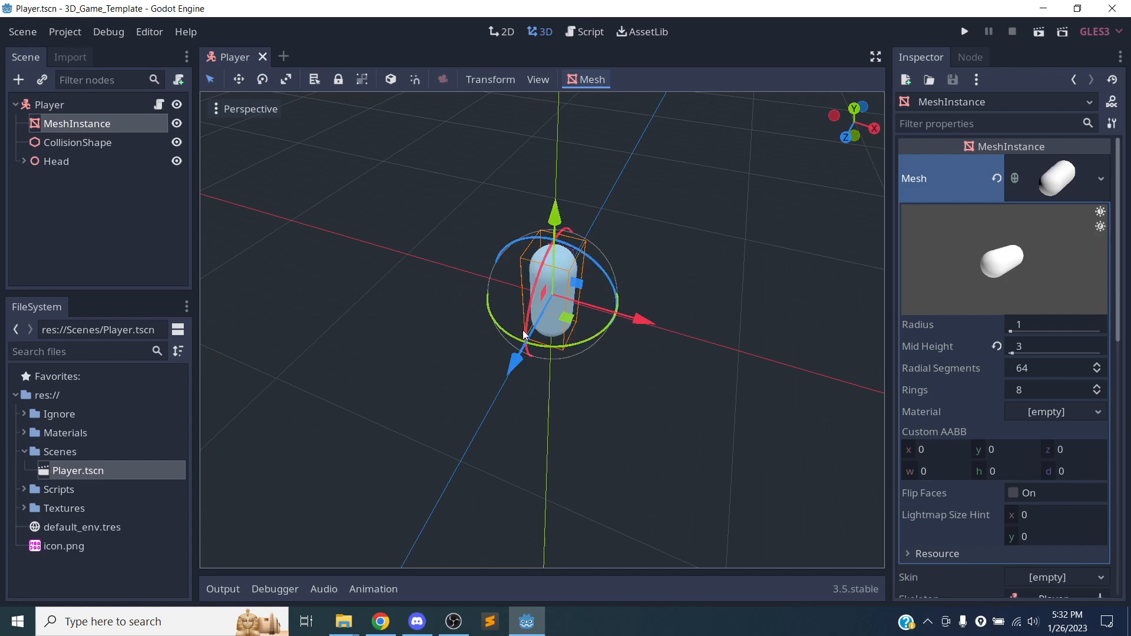
{"action": "mouse_move", "coordinate": [557, 213]}
{"action": "left_mouse_down"}
{"action": "mouse_move", "coordinate": [552, 152]}
{"action": "mouse_move", "coordinate": [543, 207]}
{"action": "left_mouse_up"}
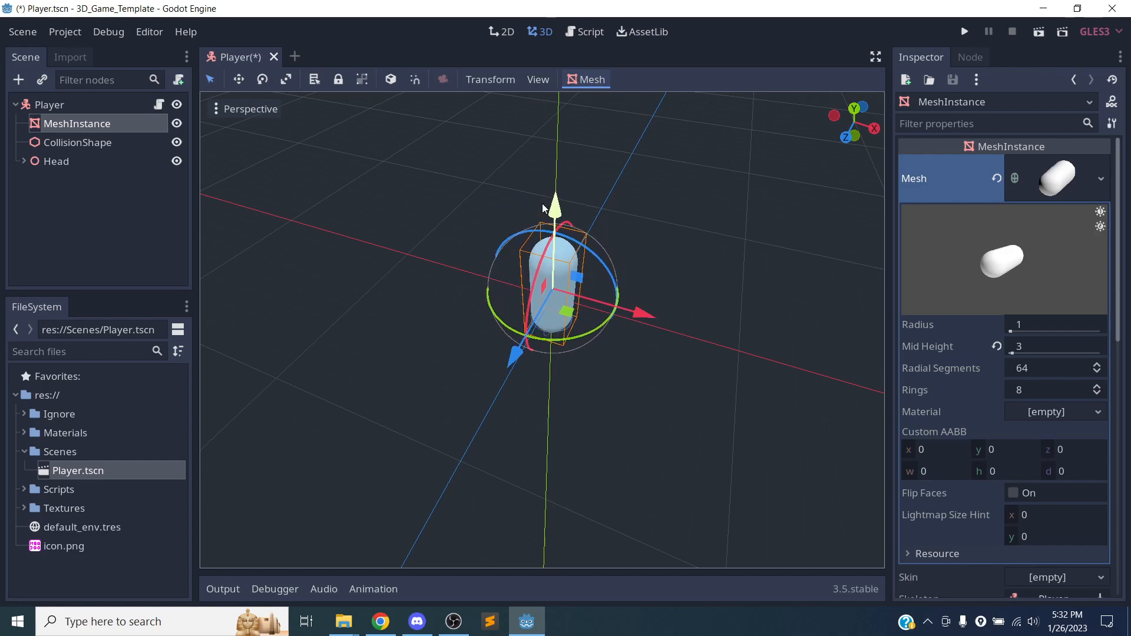
{"action": "mouse_move", "coordinate": [543, 207]}
{"action": "left_mouse_down"}
{"action": "mouse_move", "coordinate": [539, 254]}
{"action": "mouse_move", "coordinate": [534, 213]}
{"action": "left_mouse_up"}
{"action": "left_click_drag", "start_coordinate": [643, 288], "coordinate": [666, 314]}
{"action": "left_click_drag", "start_coordinate": [592, 345], "coordinate": [609, 288]}
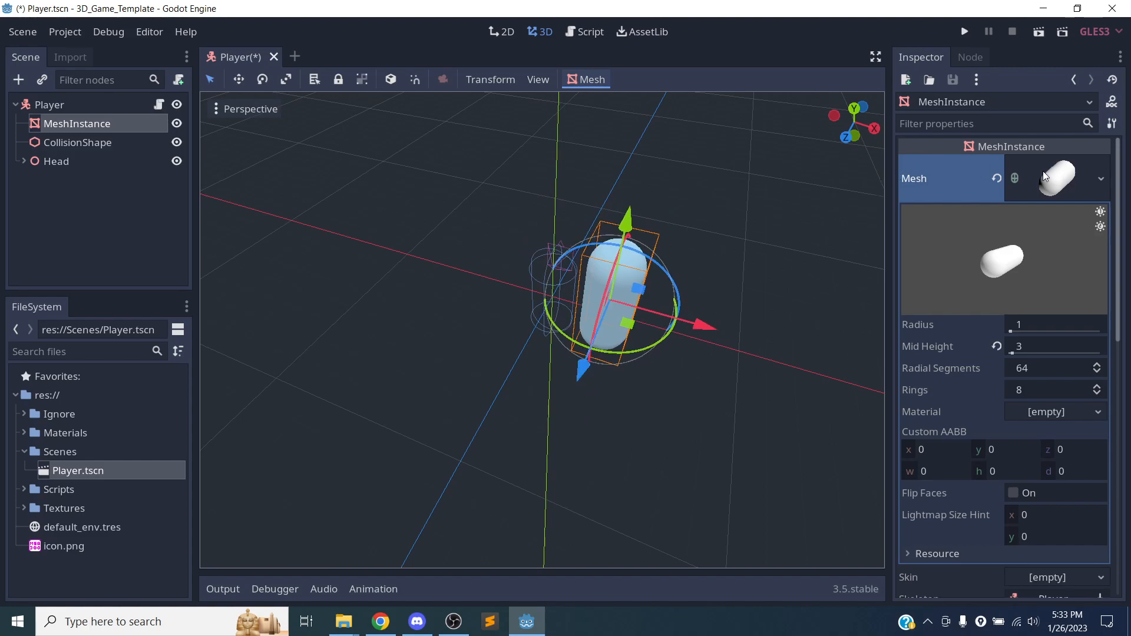
Collapse the mesh resource settings, move MeshInstance along the X axis, and reset its translation in the Transform properties.
{"action": "left_click", "coordinate": [1024, 184]}
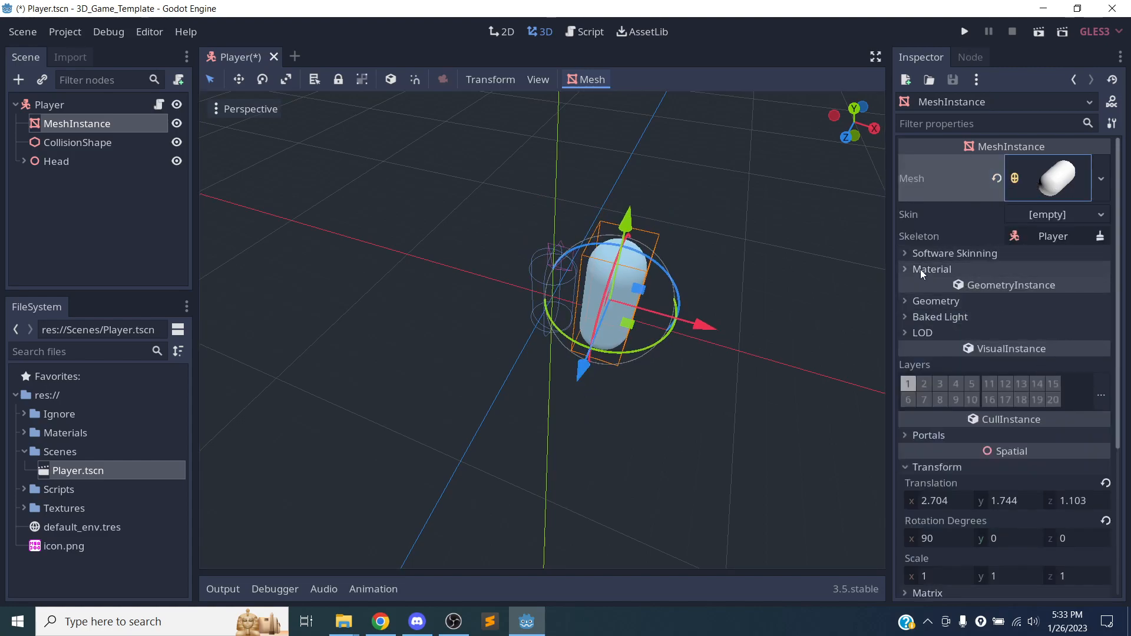
{"action": "scroll", "coordinate": [965, 248], "scroll_direction": "down", "scroll_amount": 5}
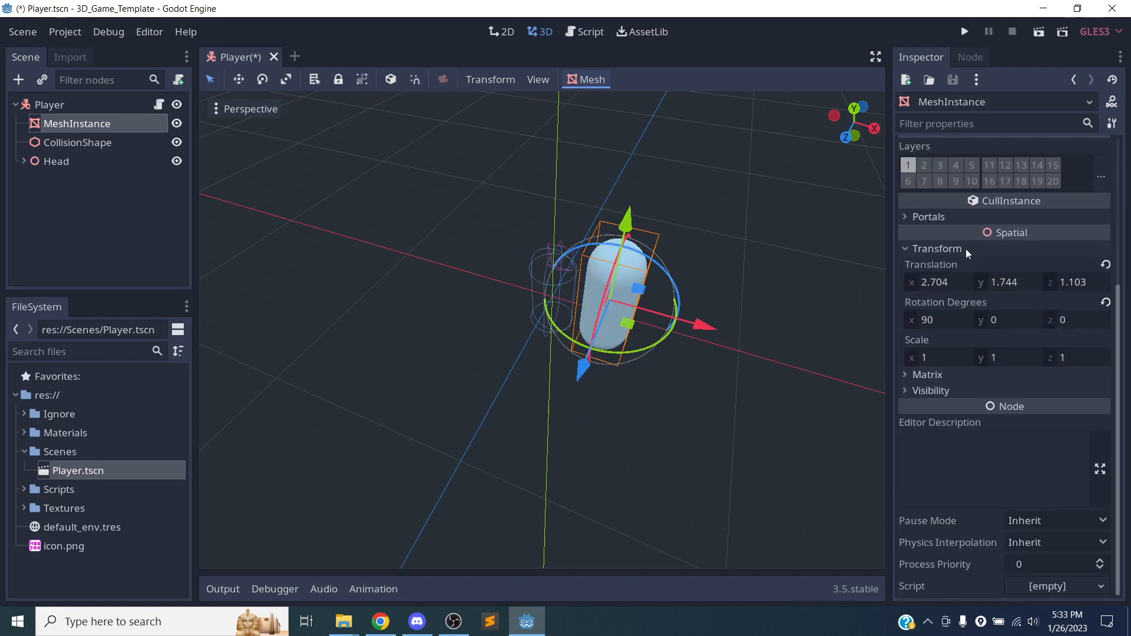
{"action": "left_click", "coordinate": [936, 248]}
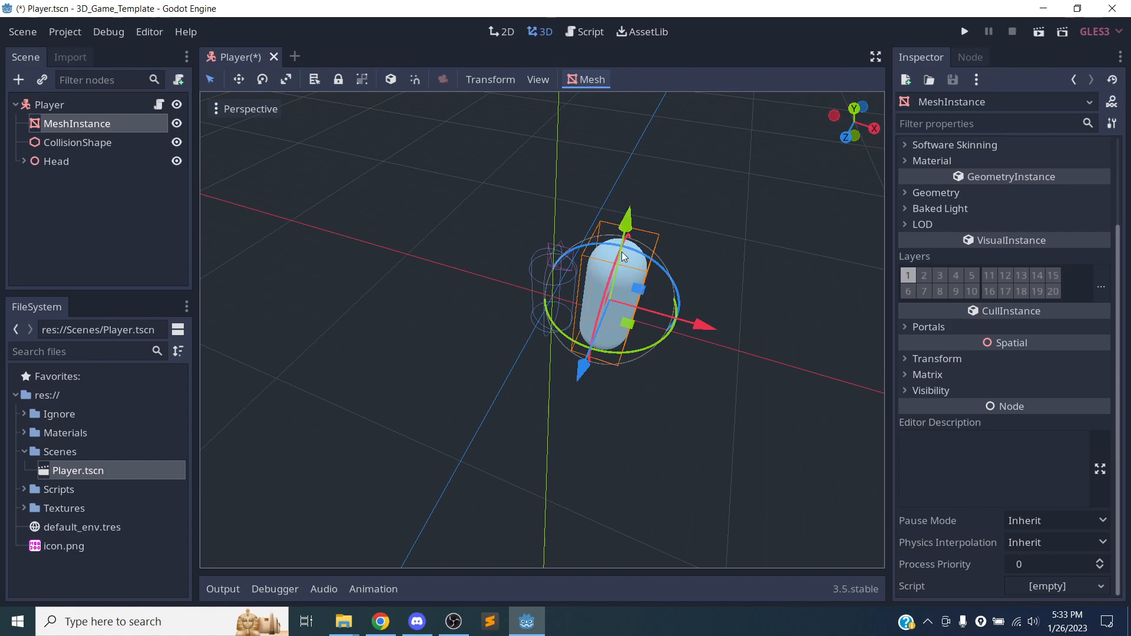
{"action": "left_click", "coordinate": [971, 359]}
{"action": "left_click_drag", "start_coordinate": [708, 320], "coordinate": [567, 354]}
{"action": "left_click", "coordinate": [1106, 375]}
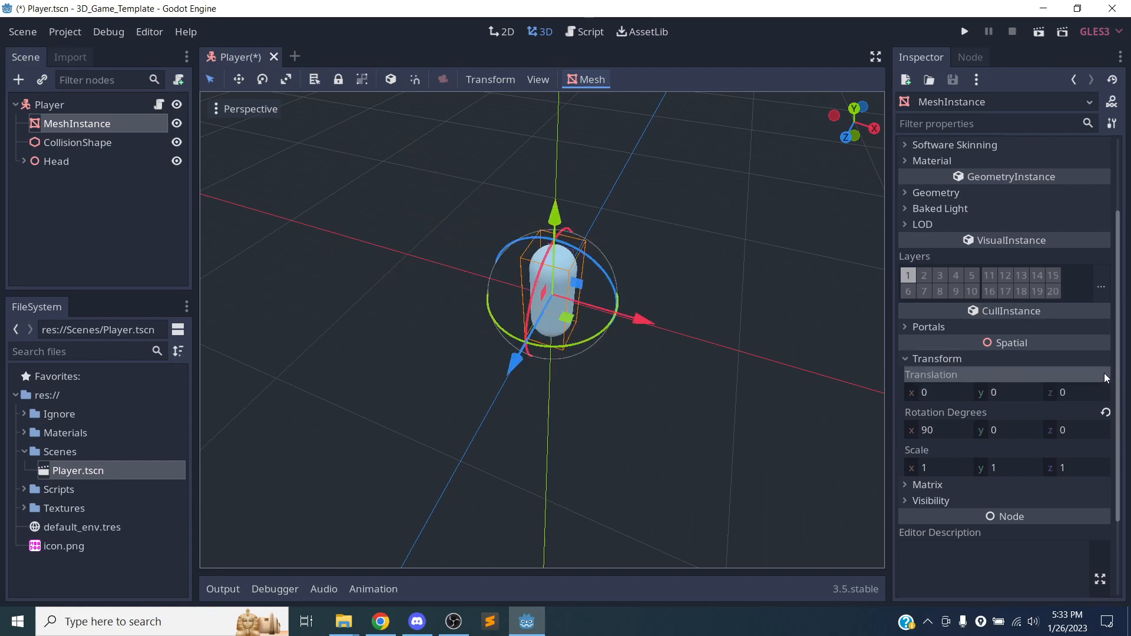
Reset MeshInstance's rotation degrees to the default and undo that reset.
{"action": "left_click", "coordinate": [1105, 413]}
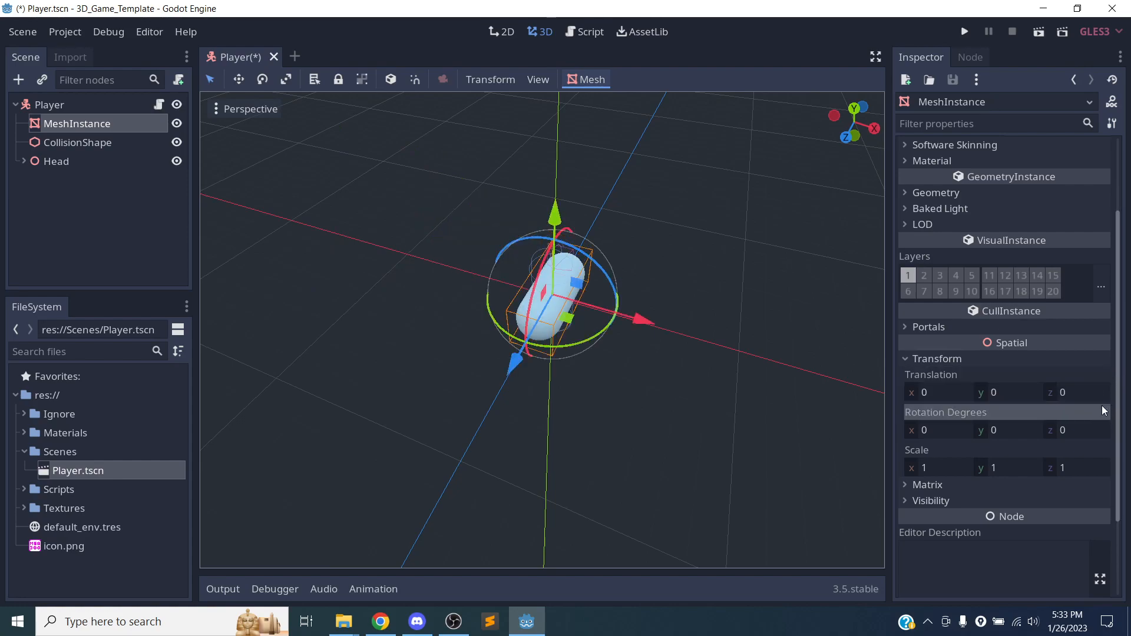
{"action": "middle_click_drag", "start_coordinate": [630, 324], "coordinate": [501, 277]}
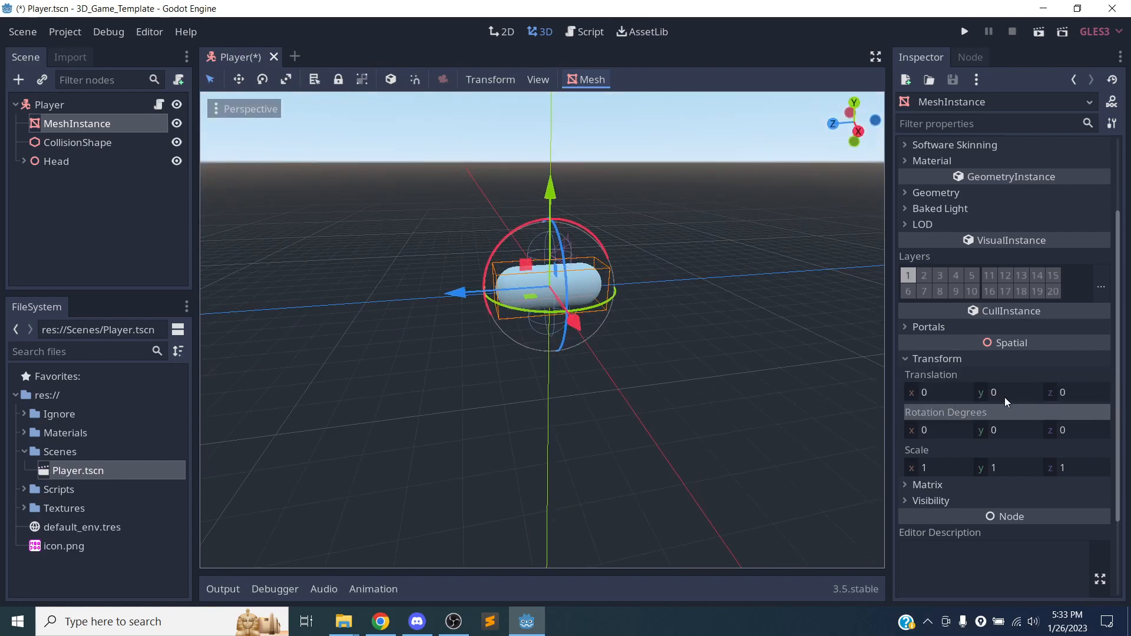
{"action": "key", "text": "ctrl+z"}
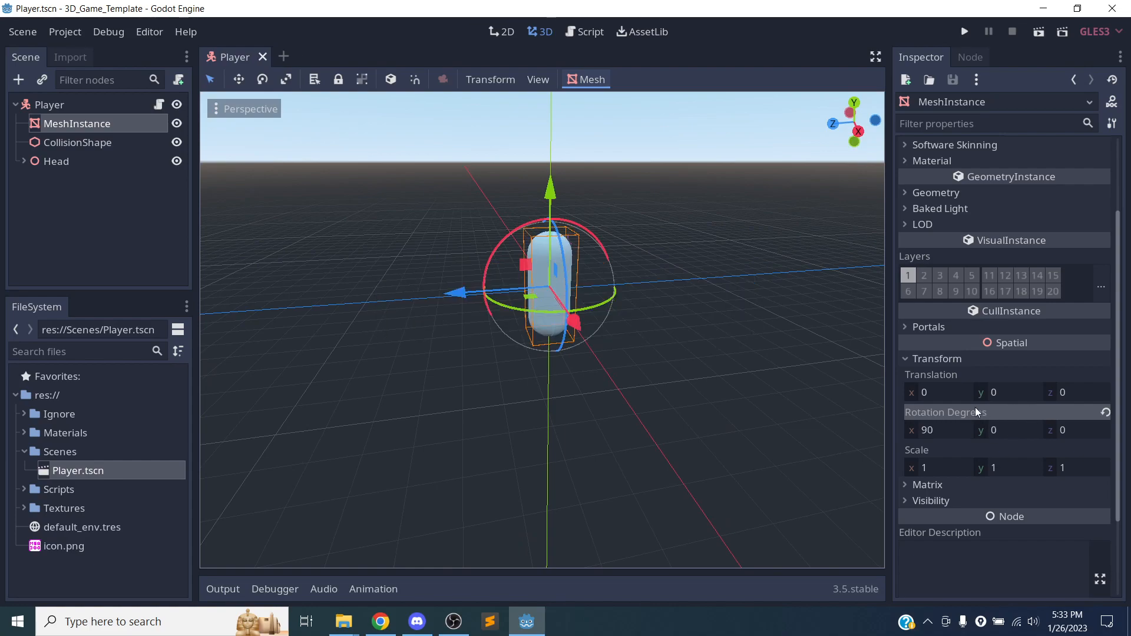
Move MeshInstance to about Y 1.5, Z 3.6, reset its translation to the default, and save the scene.
{"action": "left_click_drag", "start_coordinate": [463, 292], "coordinate": [362, 266]}
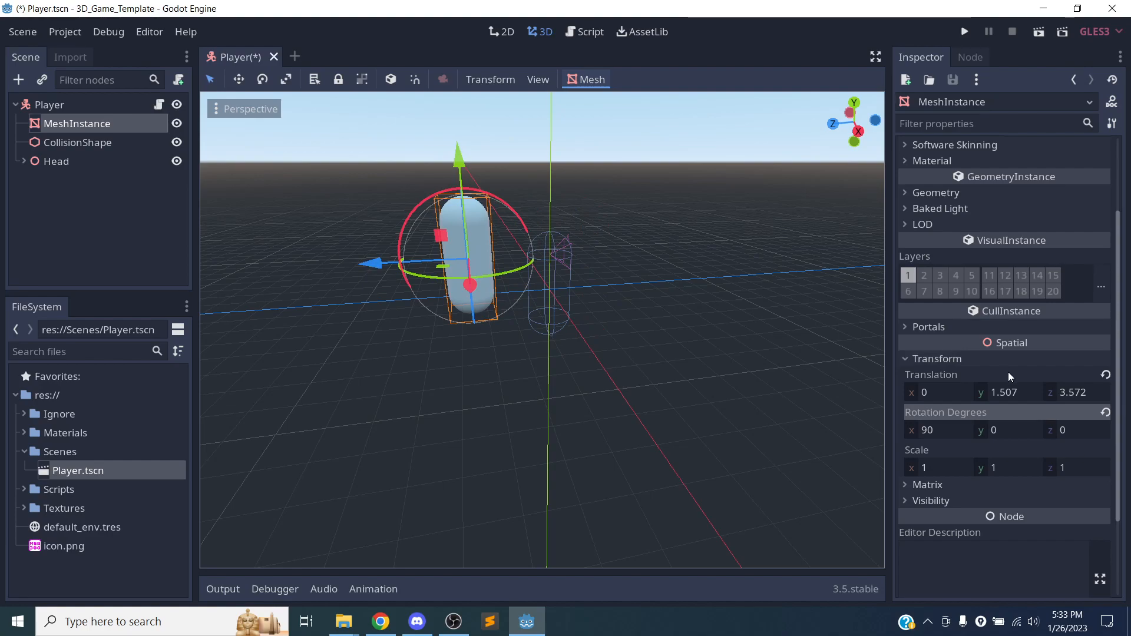
{"action": "left_click", "coordinate": [1106, 375]}
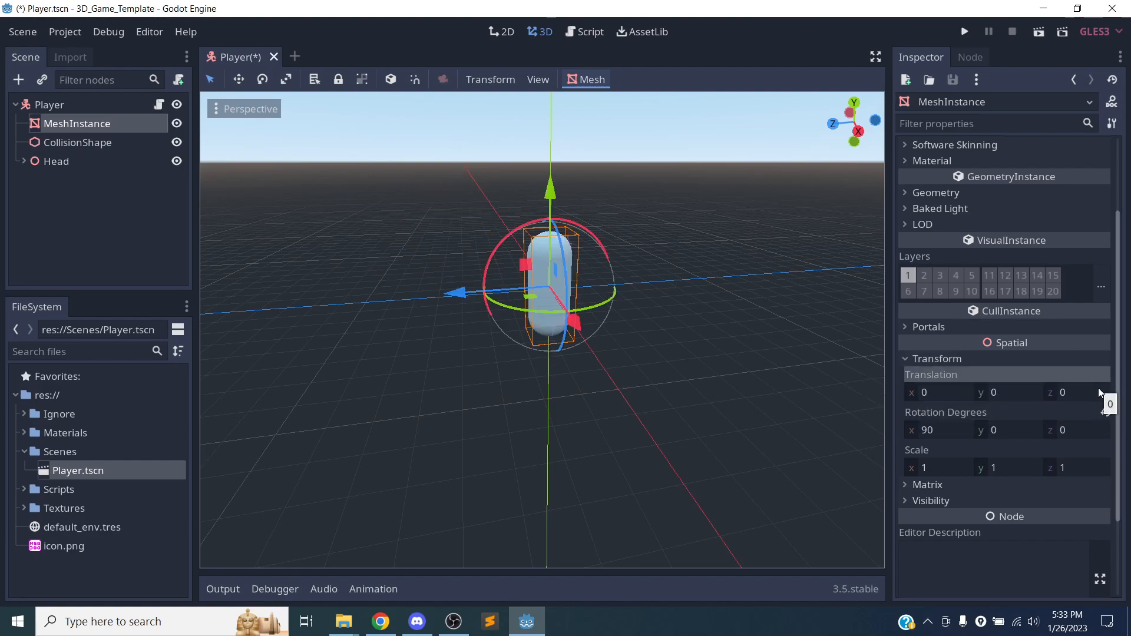
{"action": "scroll", "coordinate": [580, 296], "scroll_direction": "down", "scroll_amount": 6}
{"action": "scroll", "coordinate": [590, 313], "scroll_direction": "up", "scroll_amount": 6}
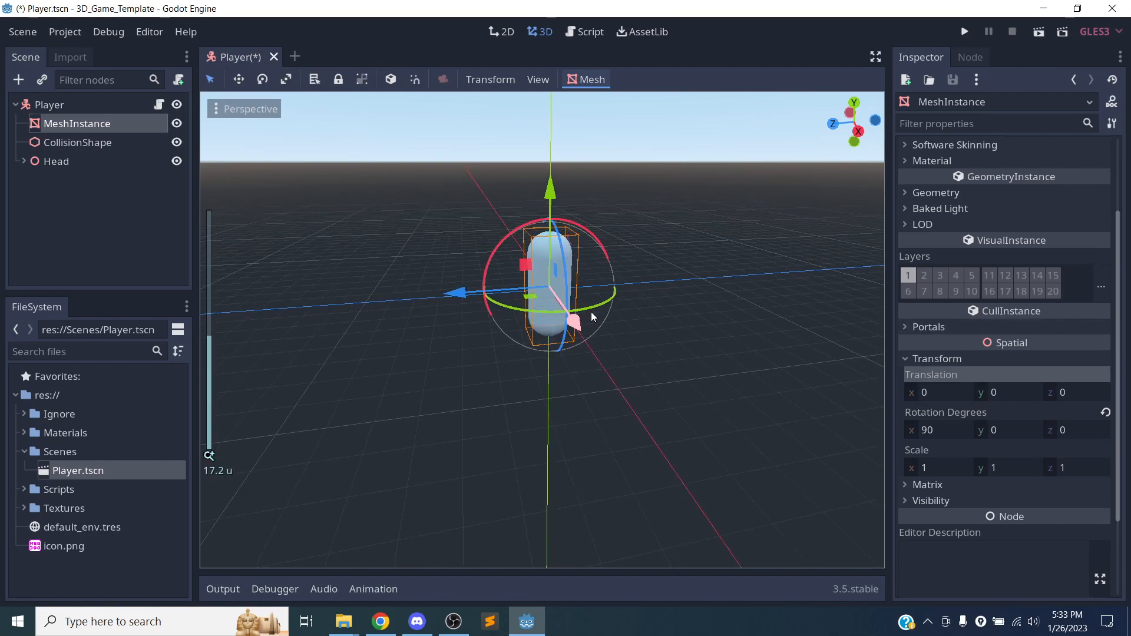
{"action": "scroll", "coordinate": [592, 313], "scroll_direction": "up", "scroll_amount": 6}
{"action": "key", "text": "ctrl+s"}
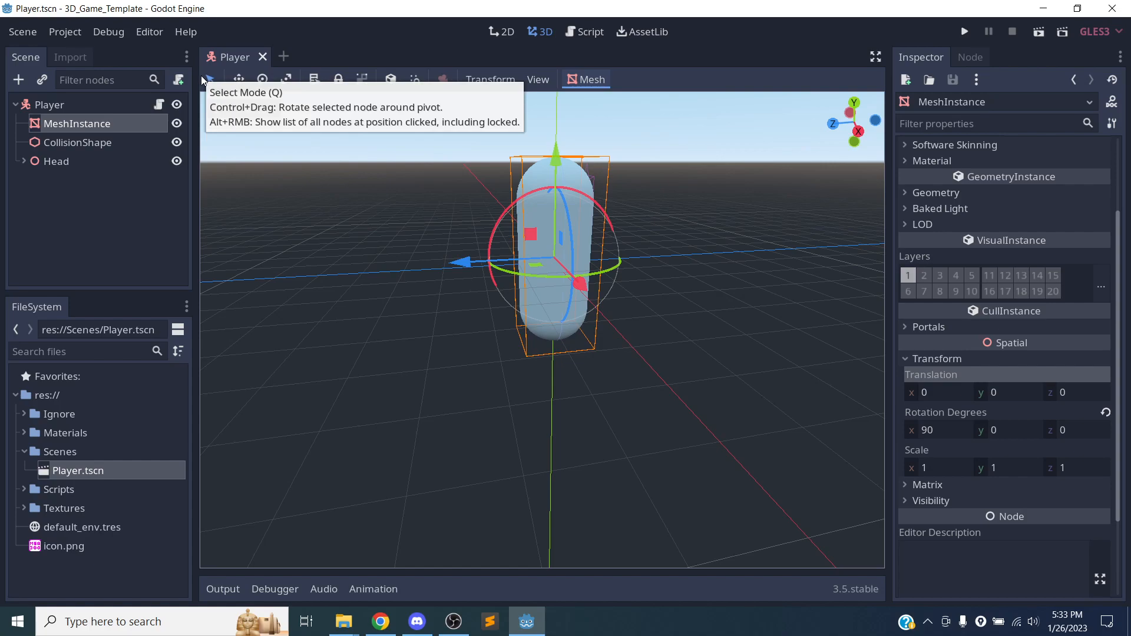
Move MeshInstance along the Z axis by about 2.6 and undo, and repeat with about 1.8.
{"action": "left_click_drag", "start_coordinate": [461, 262], "coordinate": [352, 287]}
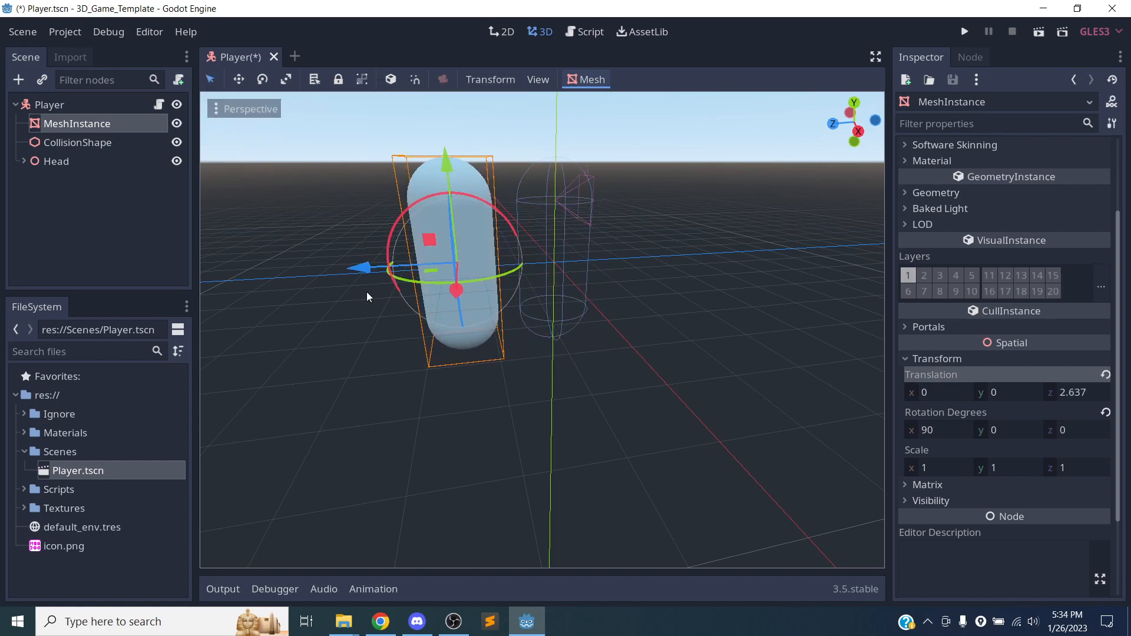
{"action": "key", "text": "ctrl+z"}
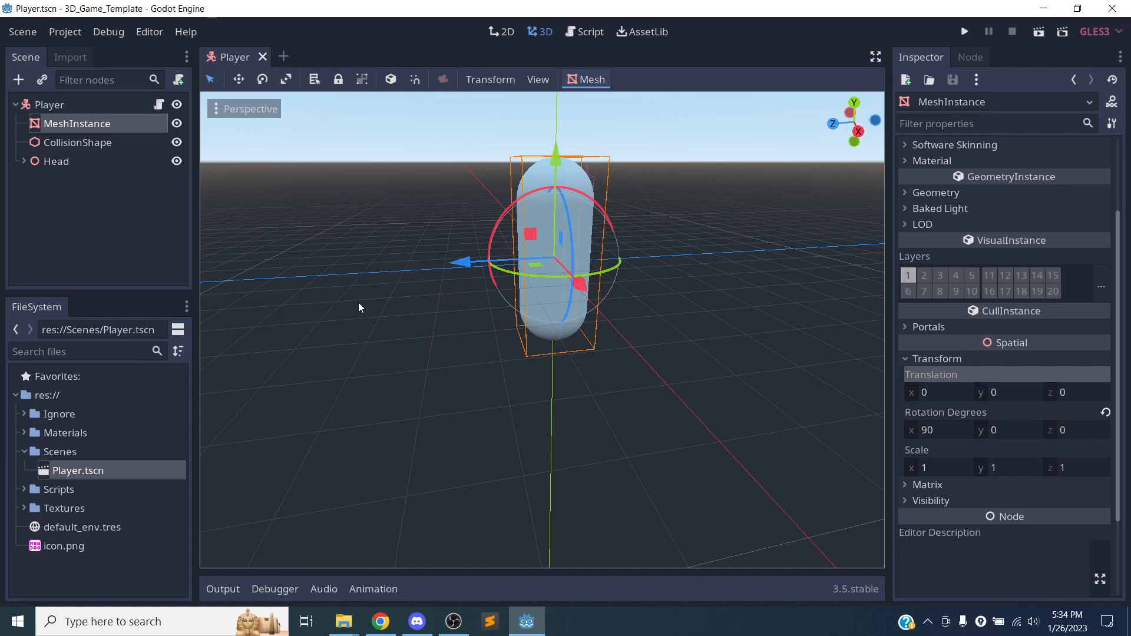
{"action": "left_click_drag", "start_coordinate": [477, 261], "coordinate": [377, 272]}
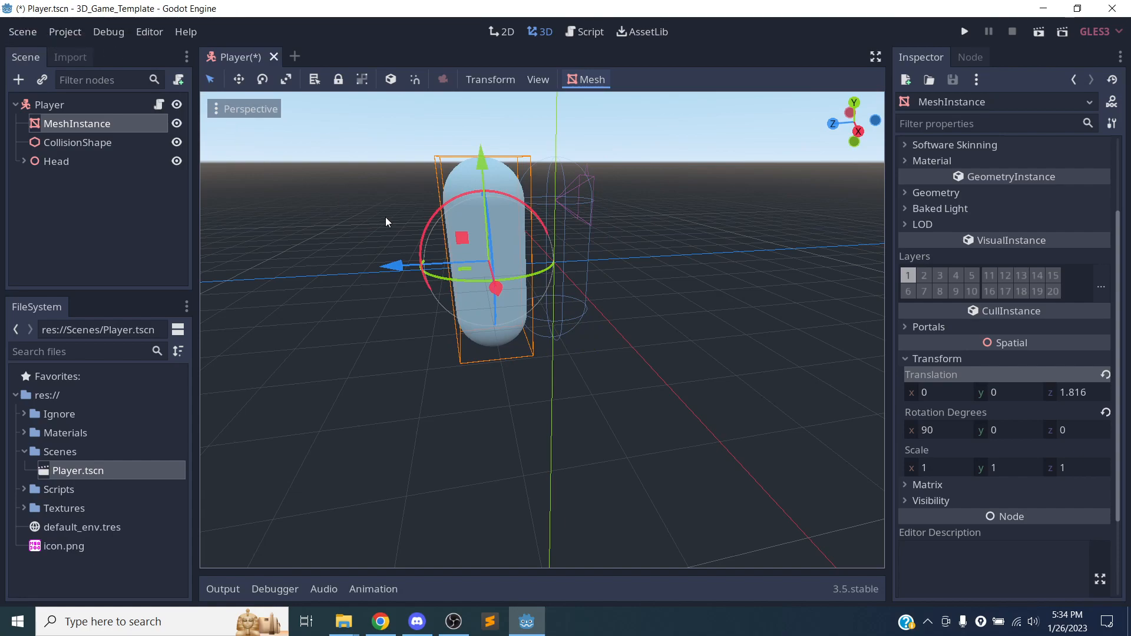
{"action": "key", "text": "ctrl+z"}
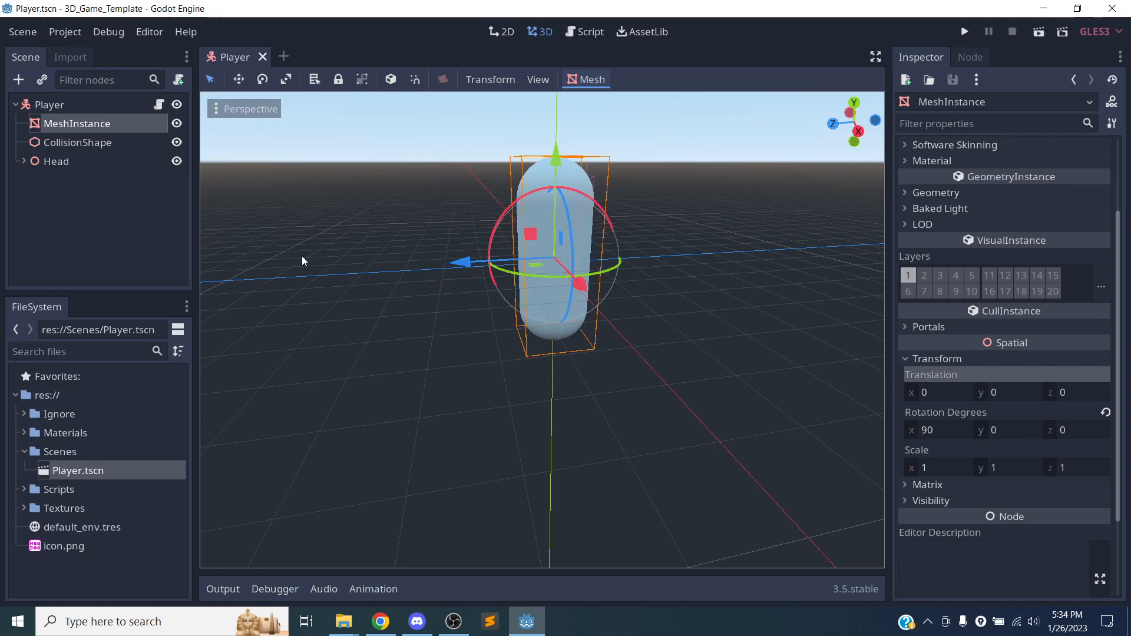
{"action": "middle_click_drag", "start_coordinate": [371, 196], "coordinate": [401, 255]}
{"action": "scroll", "coordinate": [412, 371], "scroll_direction": "up", "scroll_amount": 5}
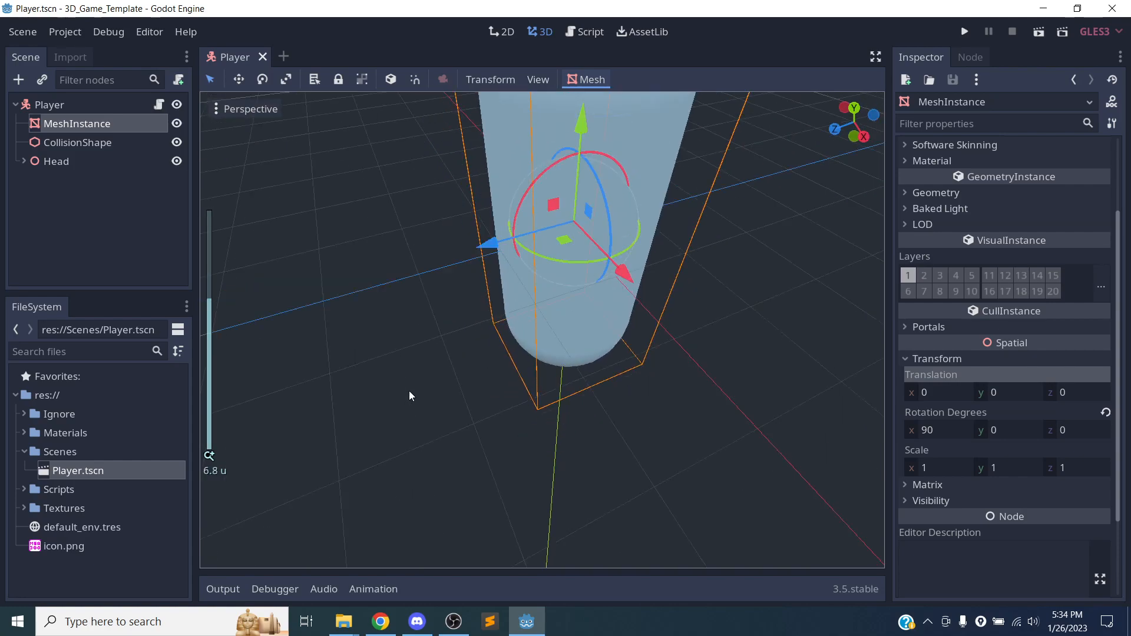
{"action": "scroll", "coordinate": [400, 392], "scroll_direction": "down", "scroll_amount": 10}
{"action": "scroll", "coordinate": [401, 387], "scroll_direction": "up", "scroll_amount": 5}
{"action": "scroll", "coordinate": [401, 388], "scroll_direction": "down", "scroll_amount": 8}
{"action": "scroll", "coordinate": [401, 386], "scroll_direction": "up", "scroll_amount": 8}
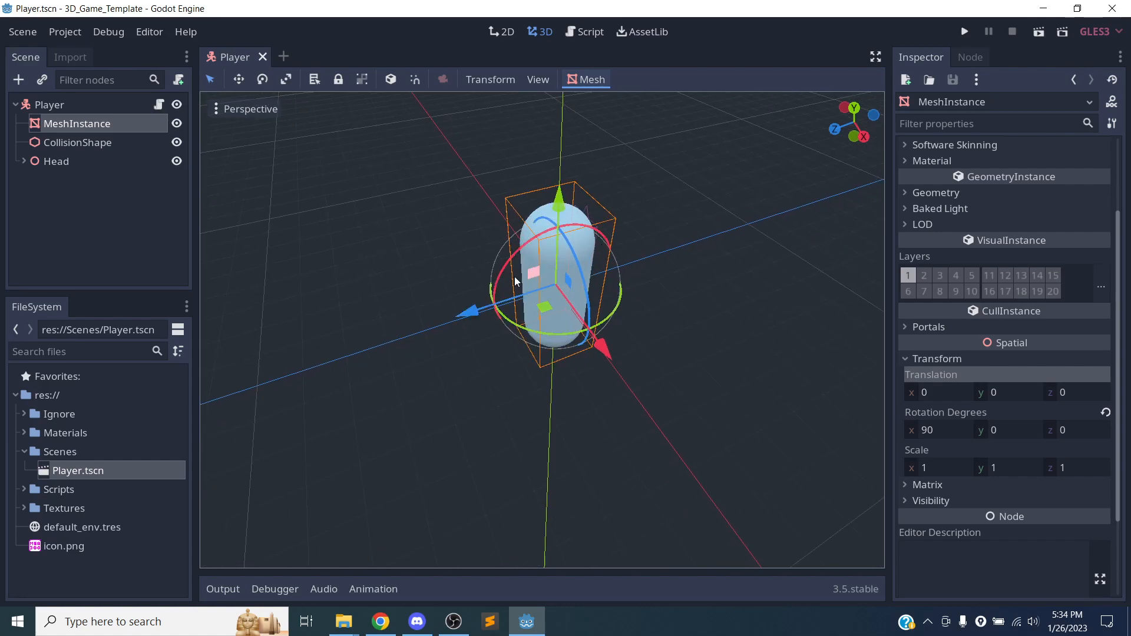
Move MeshInstance along positive Z, and move CollisionShape the opposite way along Z so the two are separated.
{"action": "left_click_drag", "start_coordinate": [492, 306], "coordinate": [323, 360]}
{"action": "left_click", "coordinate": [589, 230]}
{"action": "left_click_drag", "start_coordinate": [577, 239], "coordinate": [574, 244]}
{"action": "left_click_drag", "start_coordinate": [485, 316], "coordinate": [652, 273]}
{"action": "left_click", "coordinate": [564, 268]}
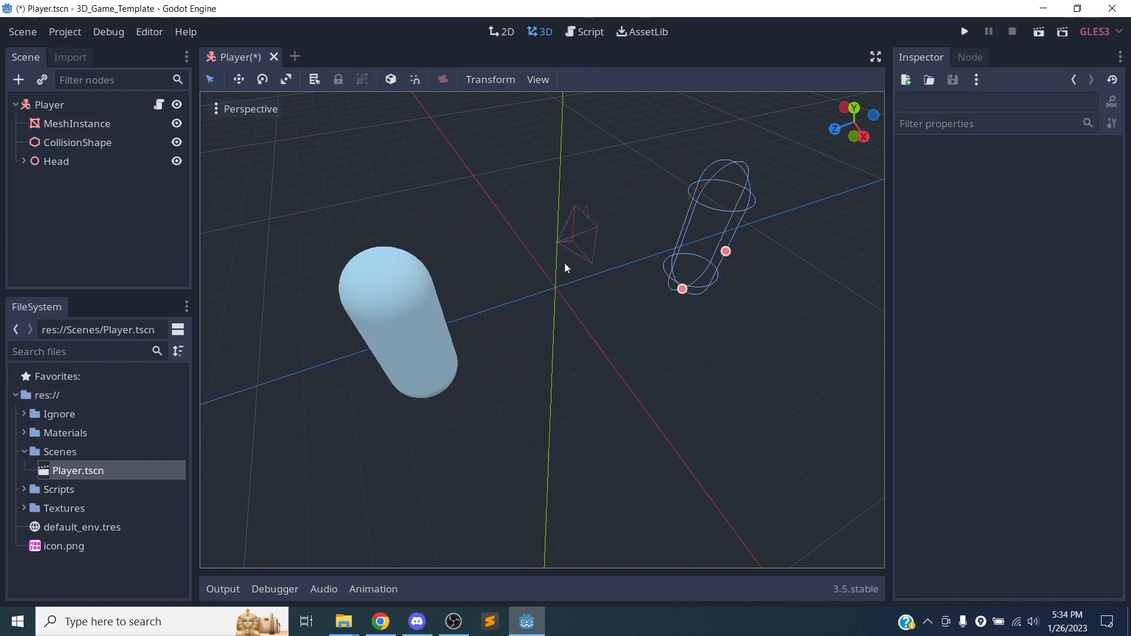
Expand the Head node, inspect its child Camera's properties, and deselect the Camera.
{"action": "left_click", "coordinate": [24, 160]}
{"action": "left_click", "coordinate": [70, 179]}
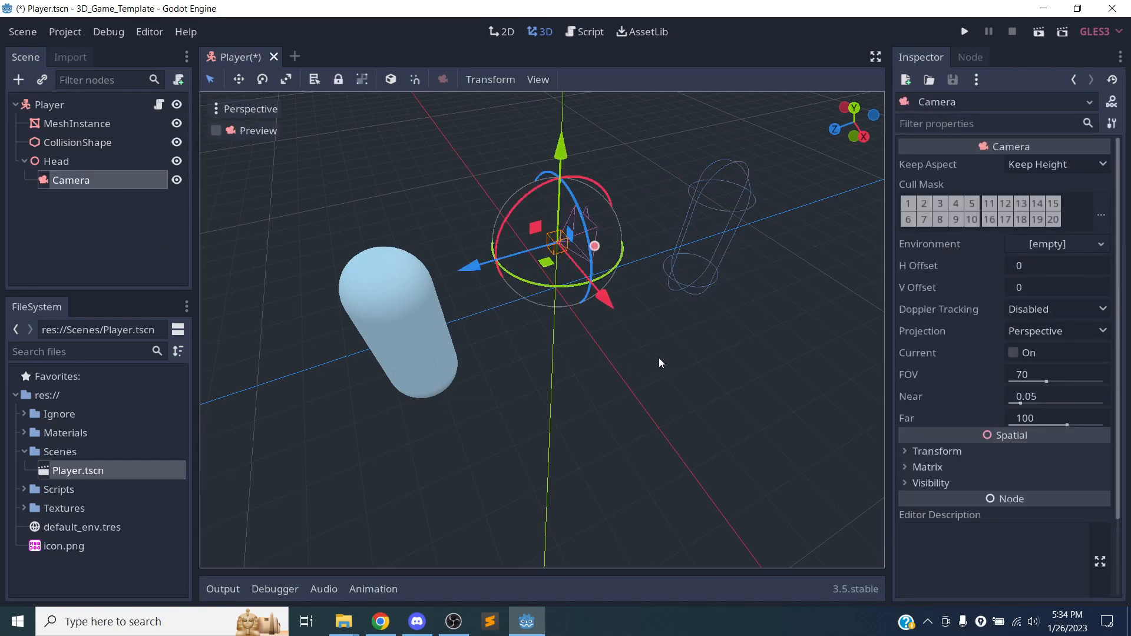
{"action": "left_click_drag", "start_coordinate": [503, 247], "coordinate": [538, 244]}
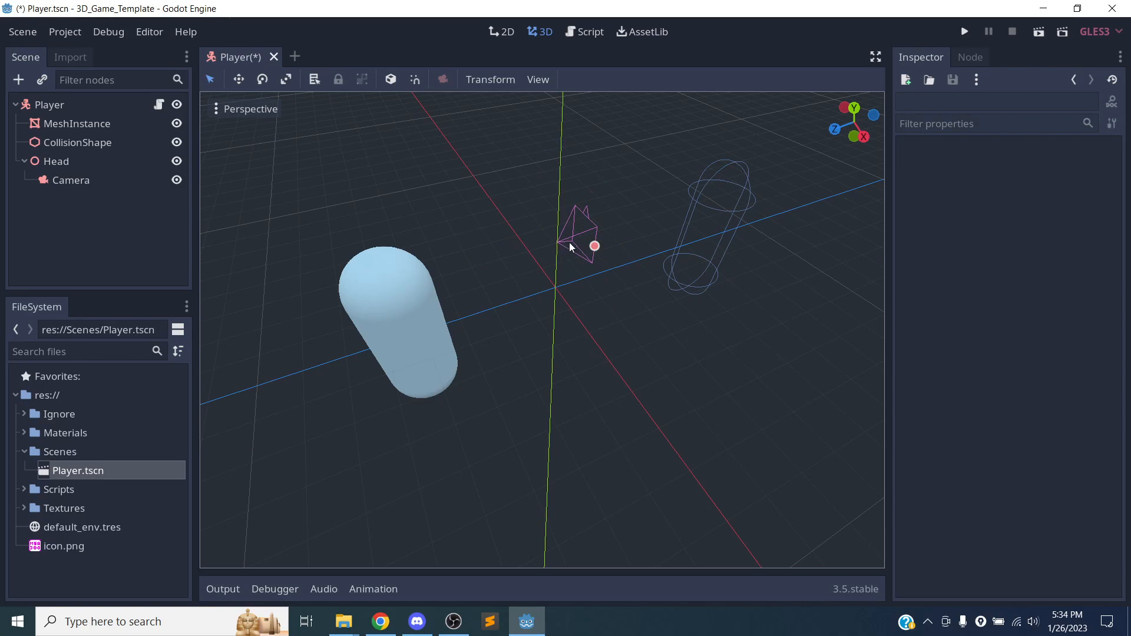
Undo the MeshInstance and CollisionShape moves back to the centred capsule, and save the scene.
{"action": "key", "text": "ctrl+z"}
{"action": "key", "text": "ctrl+z"}
{"action": "key", "text": "ctrl+z"}
{"action": "key", "text": "ctrl+z"}
{"action": "key", "text": "ctrl+z"}
{"action": "key", "text": "ctrl+z"}
{"action": "key", "text": "ctrl+z"}
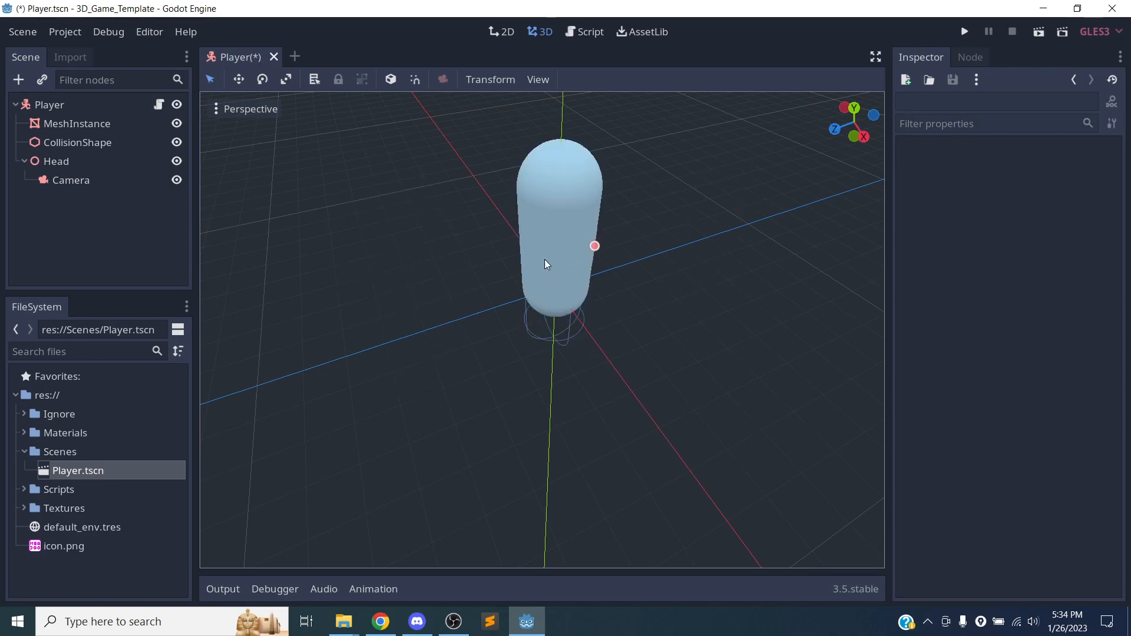
{"action": "key", "text": "ctrl+z"}
{"action": "key", "text": "ctrl+z"}
{"action": "key", "text": "ctrl+z"}
{"action": "key", "text": "ctrl+z"}
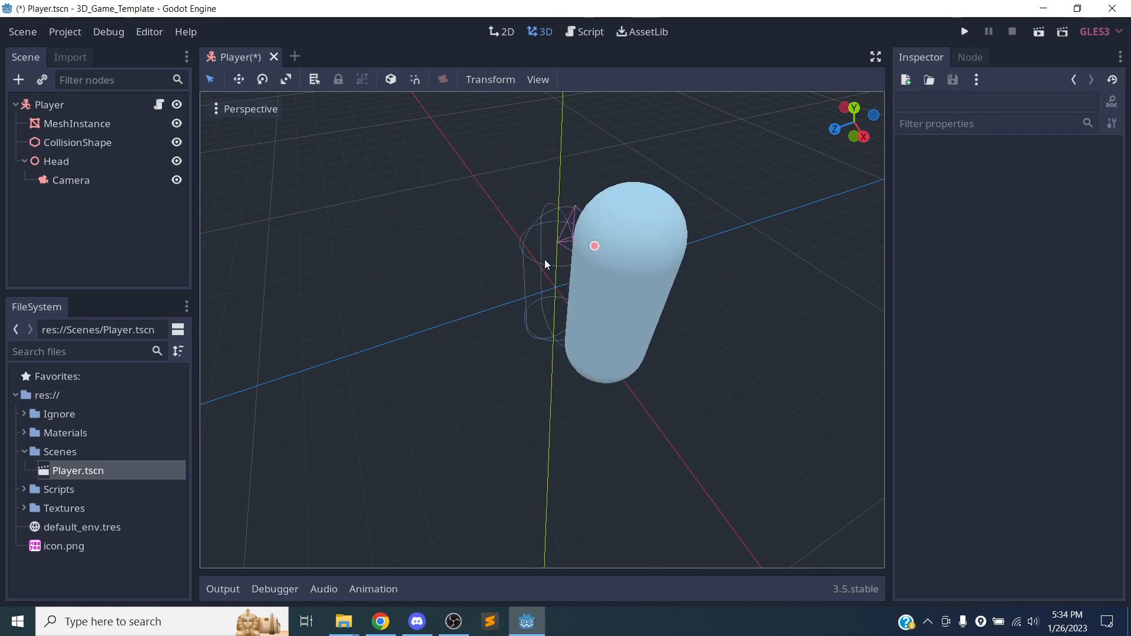
{"action": "key", "text": "ctrl+s"}
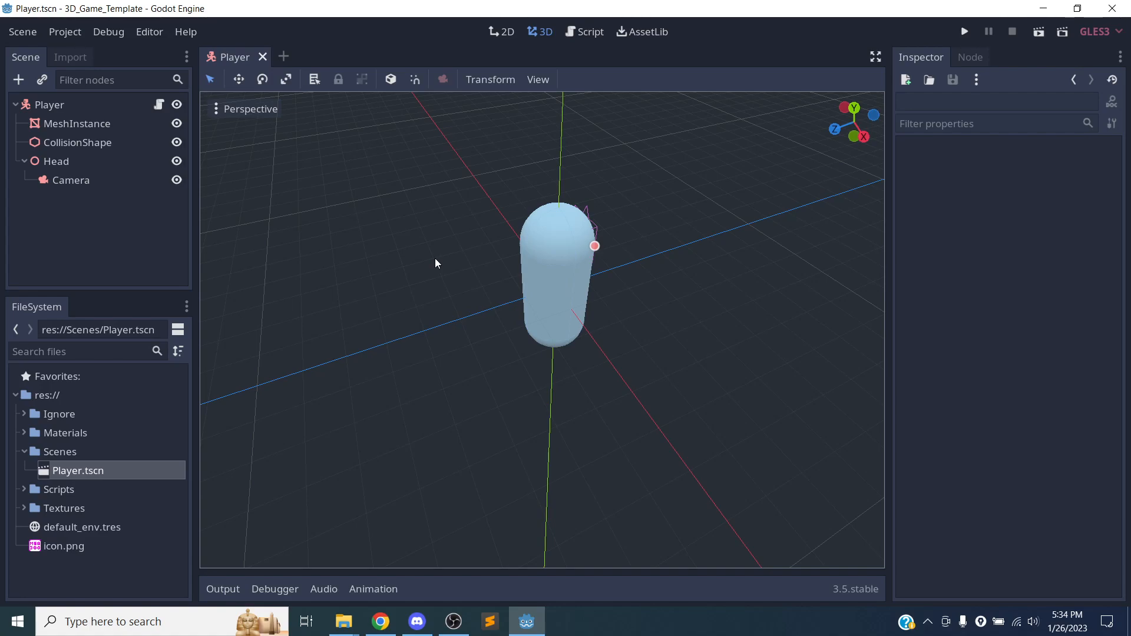
Orbit the 3D viewport to examine the player capsule from several angles.
{"action": "middle_click_drag", "start_coordinate": [447, 281], "coordinate": [404, 394]}
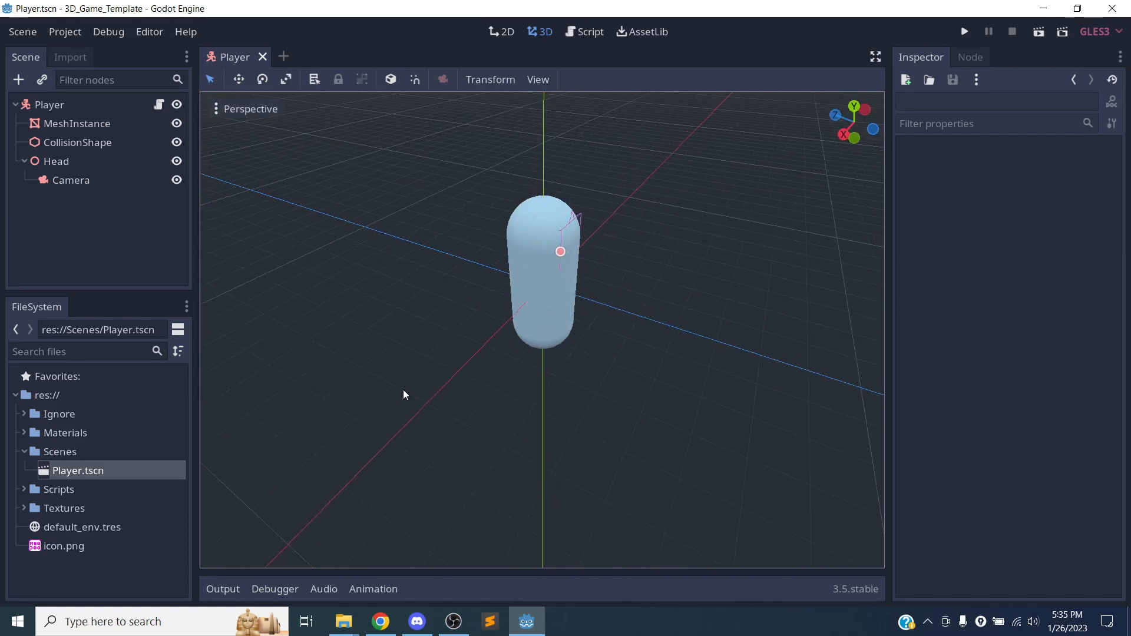
{"action": "middle_click_drag", "start_coordinate": [442, 260], "coordinate": [512, 224]}
{"action": "right_click_drag", "start_coordinate": [542, 330], "coordinate": [565, 265]}
{"action": "middle_click_drag", "start_coordinate": [438, 270], "coordinate": [488, 267]}
{"action": "right_click_drag", "start_coordinate": [489, 268], "coordinate": [595, 259]}
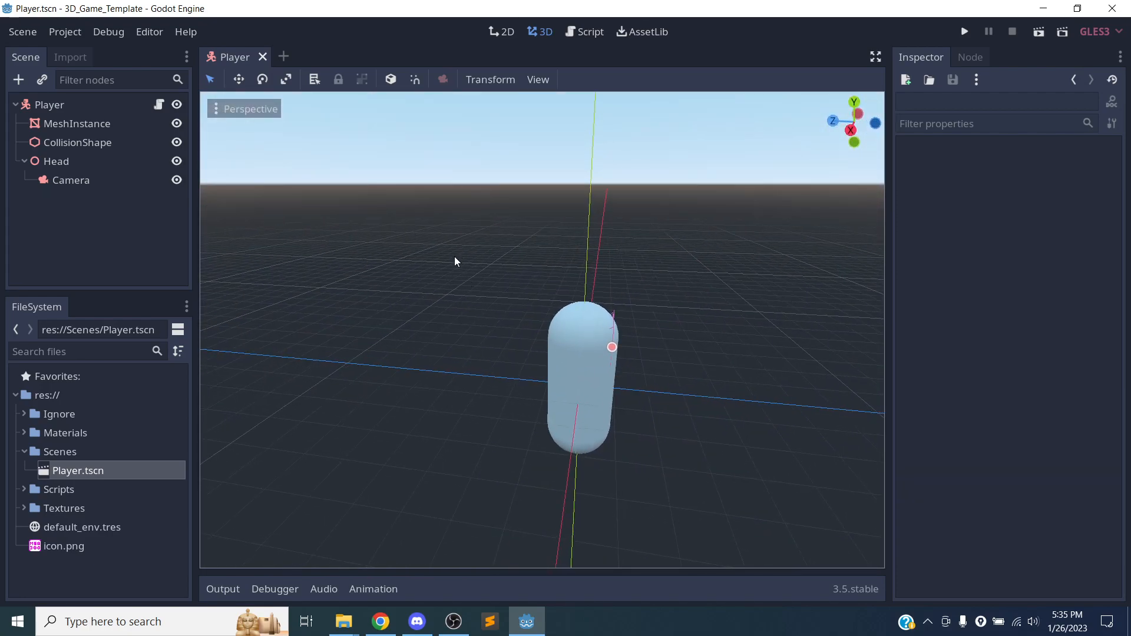
Zoom in and out and pan to examine the capsule on the grid from different distances and positions.
{"action": "scroll", "coordinate": [471, 270], "scroll_direction": "down", "scroll_amount": 8}
{"action": "scroll", "coordinate": [469, 277], "scroll_direction": "up", "scroll_amount": 4}
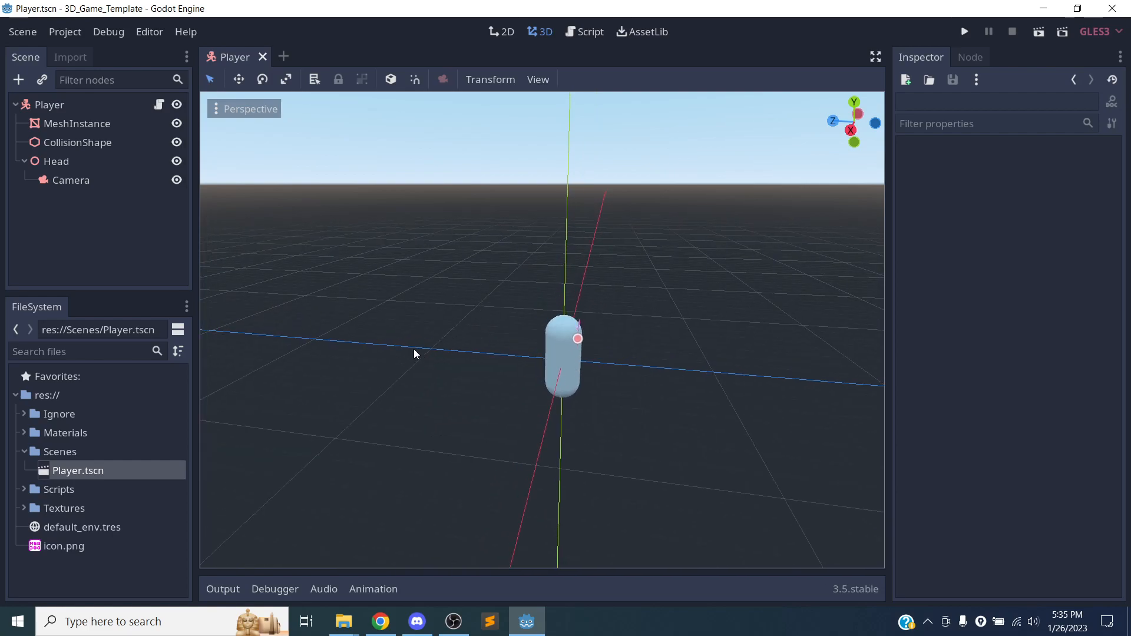
{"action": "scroll", "coordinate": [424, 348], "scroll_direction": "down", "scroll_amount": 3}
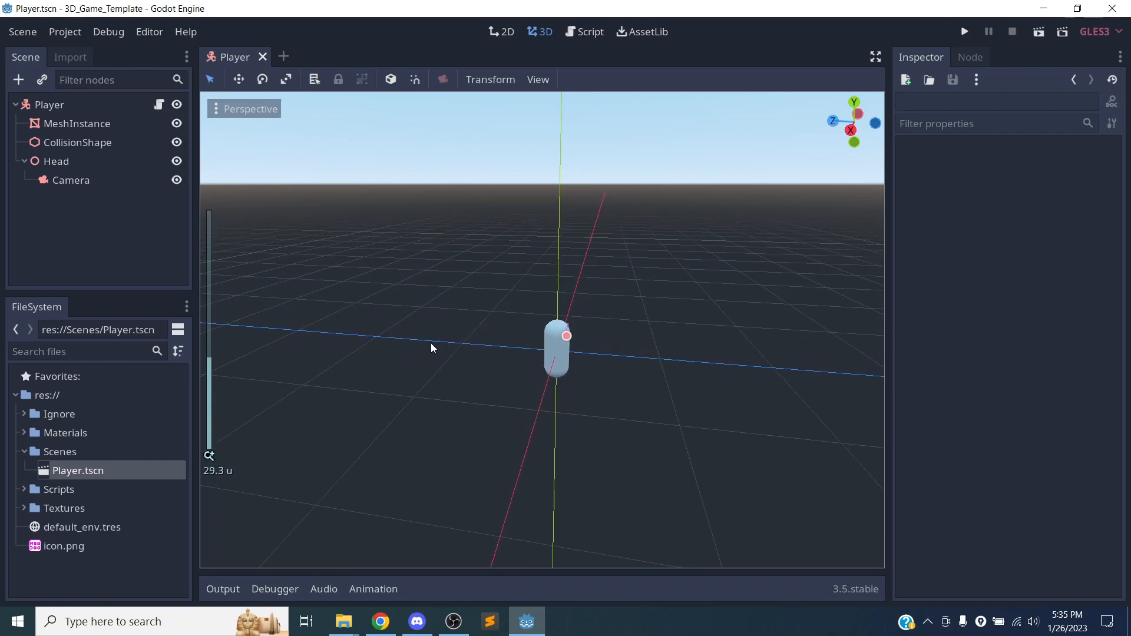
{"action": "scroll", "coordinate": [439, 356], "scroll_direction": "down", "scroll_amount": 2}
{"action": "middle_click_drag", "start_coordinate": [439, 356], "coordinate": [409, 348], "text": "shift"}
{"action": "scroll", "coordinate": [409, 348], "scroll_direction": "down", "scroll_amount": 5}
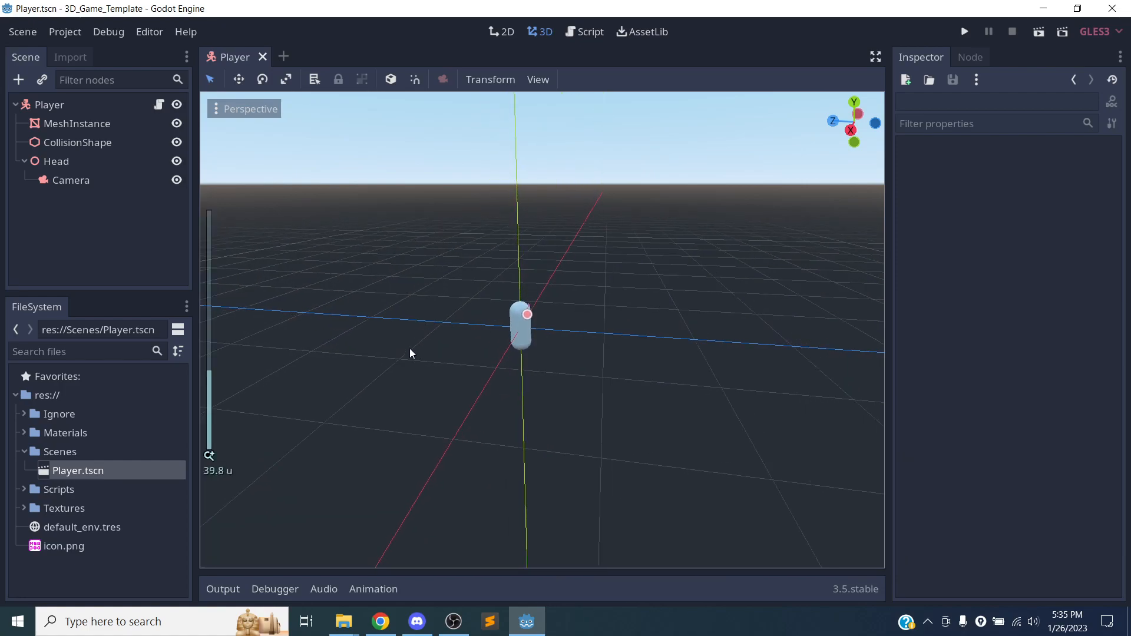
{"action": "scroll", "coordinate": [412, 344], "scroll_direction": "up", "scroll_amount": 14}
{"action": "middle_click_drag", "start_coordinate": [566, 388], "coordinate": [490, 475]}
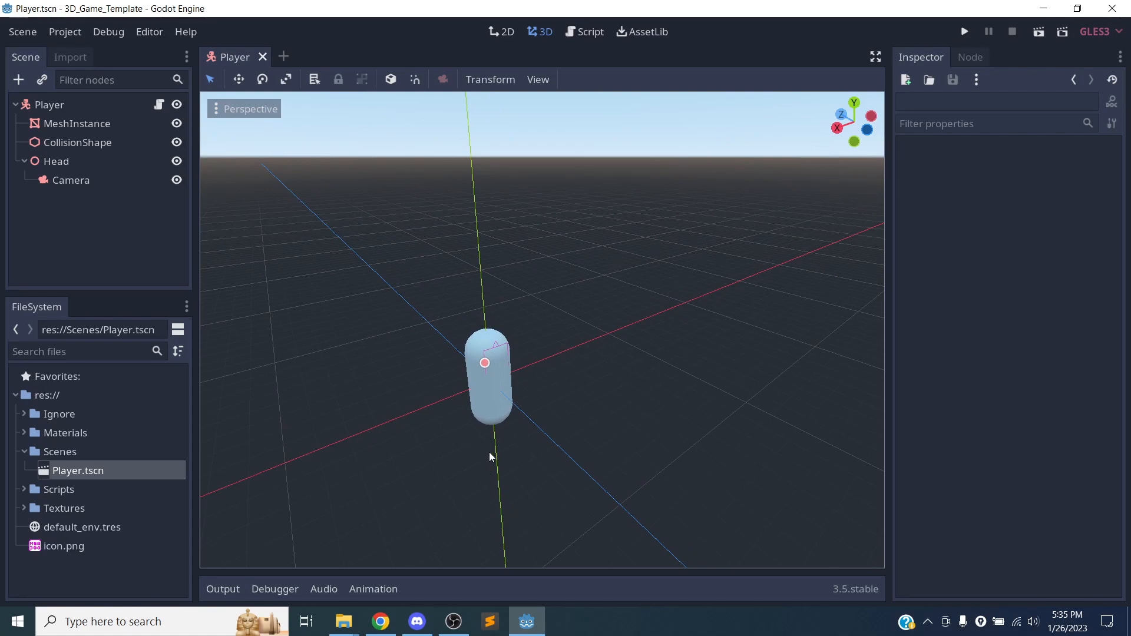
{"action": "mouse_move", "coordinate": [380, 407]}
{"action": "middle_mouse_down", "text": "shift"}
{"action": "mouse_move", "coordinate": [679, 412]}
{"action": "mouse_move", "coordinate": [578, 434]}
{"action": "mouse_move", "coordinate": [388, 442]}
{"action": "mouse_move", "coordinate": [593, 430]}
{"action": "mouse_move", "coordinate": [399, 238]}
{"action": "mouse_move", "coordinate": [383, 202]}
{"action": "mouse_move", "coordinate": [363, 533]}
{"action": "mouse_move", "coordinate": [400, 395]}
{"action": "mouse_move", "coordinate": [679, 391]}
{"action": "mouse_move", "coordinate": [277, 404]}
{"action": "mouse_move", "coordinate": [298, 391]}
{"action": "mouse_move", "coordinate": [651, 352]}
{"action": "mouse_move", "coordinate": [292, 388]}
{"action": "mouse_move", "coordinate": [373, 386]}
{"action": "middle_mouse_up", "text": "shift"}
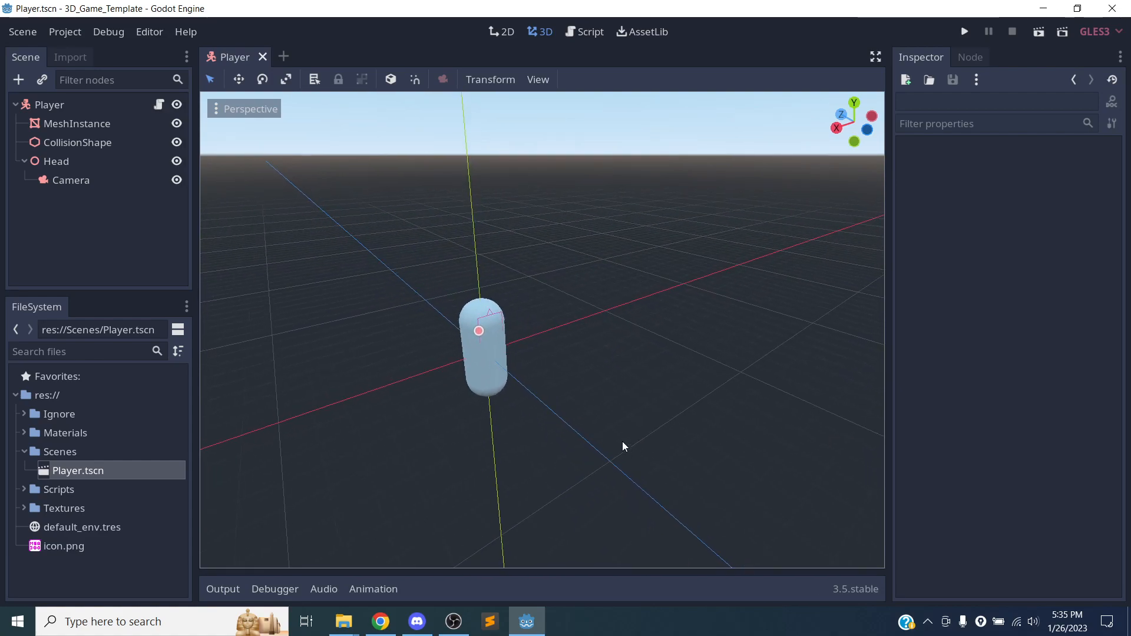
{"action": "middle_click_drag", "start_coordinate": [640, 414], "coordinate": [618, 384]}
{"action": "scroll", "coordinate": [613, 388], "scroll_direction": "up", "scroll_amount": 10}
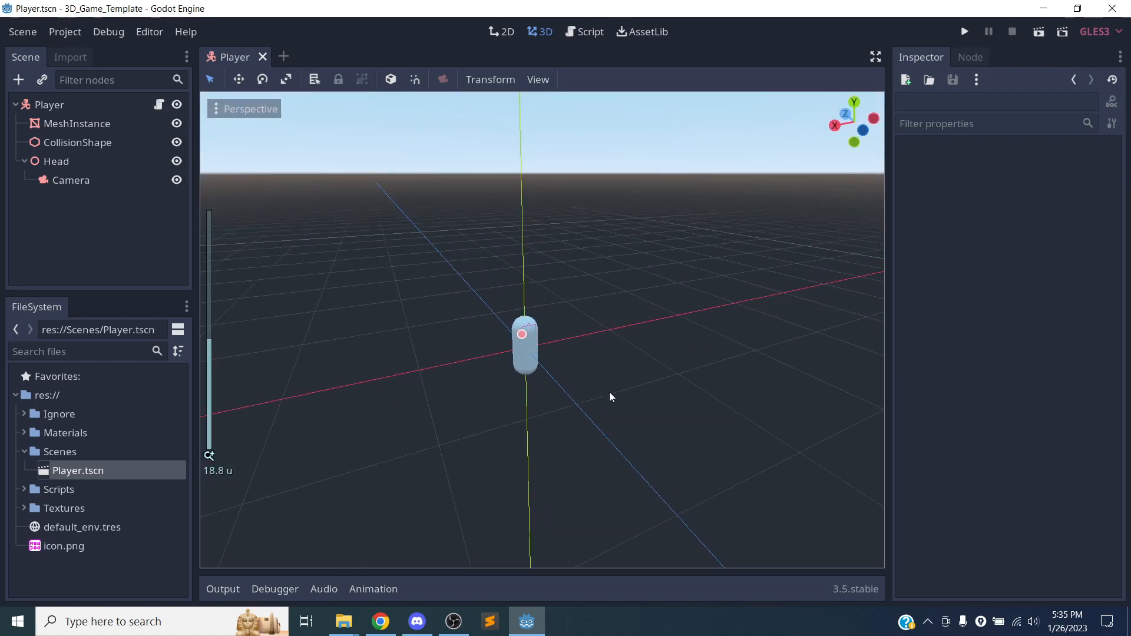
{"action": "scroll", "coordinate": [608, 391], "scroll_direction": "down", "scroll_amount": 5}
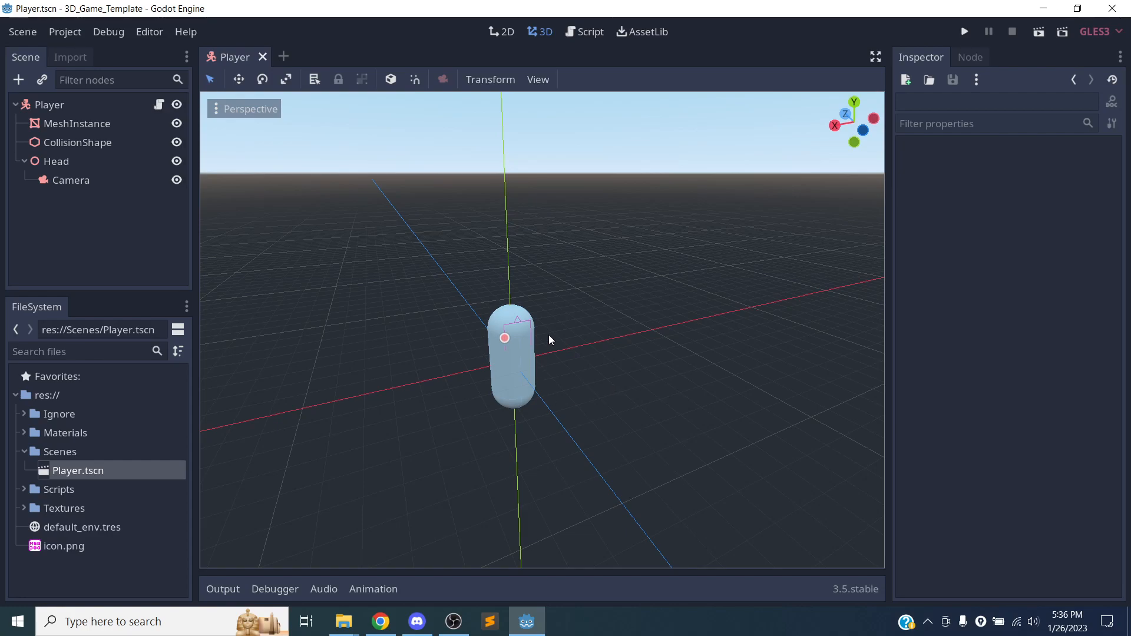
{"action": "scroll", "coordinate": [594, 348], "scroll_direction": "down", "scroll_amount": 1}
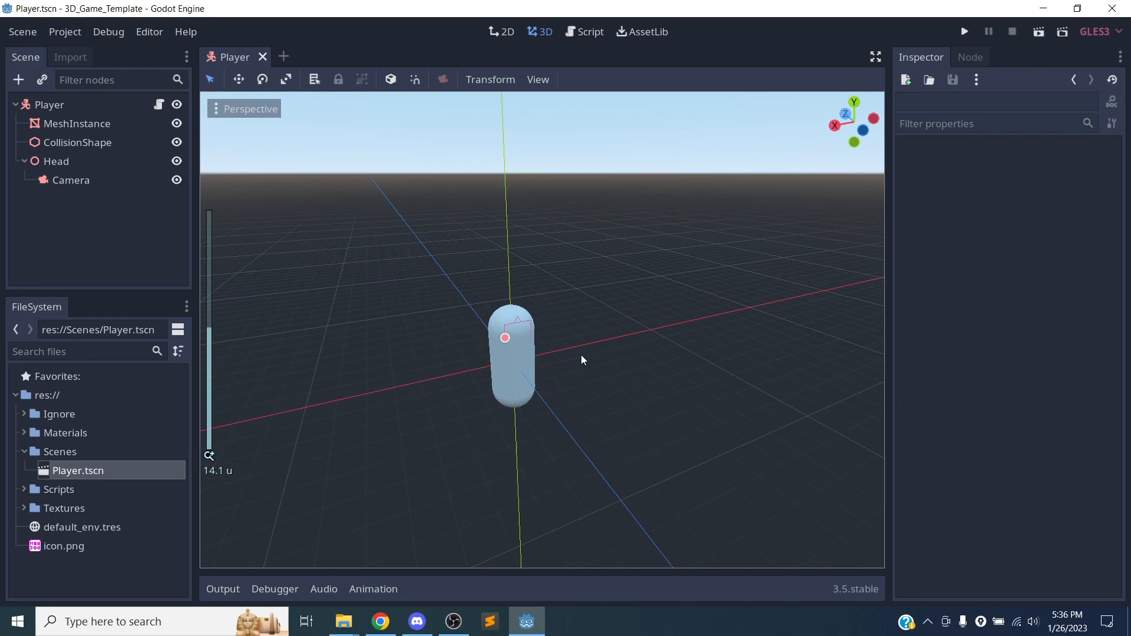
{"action": "mouse_move", "coordinate": [644, 335]}
{"action": "middle_mouse_down"}
{"action": "mouse_move", "coordinate": [407, 356]}
{"action": "mouse_move", "coordinate": [672, 330]}
{"action": "mouse_move", "coordinate": [648, 321]}
{"action": "middle_mouse_up"}
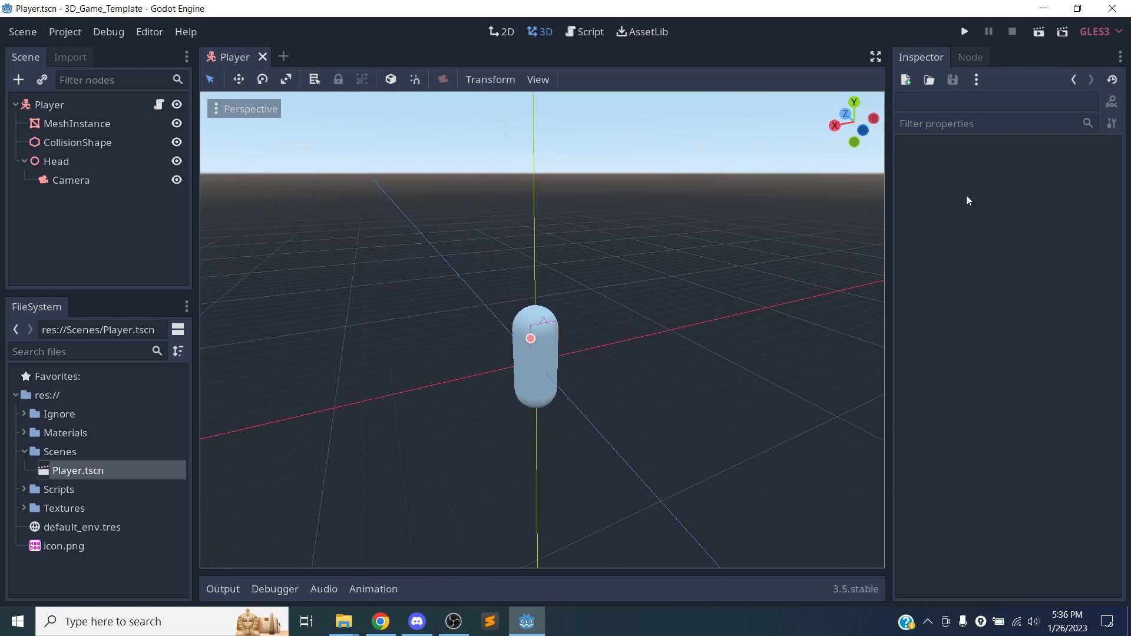
Examine the capsule in the axis-aligned views, including Top Orthogonal and Right Orthogonal.
{"action": "mouse_move", "coordinate": [871, 110]}
{"action": "left_mouse_down"}
{"action": "mouse_move", "coordinate": [860, 158]}
{"action": "mouse_move", "coordinate": [809, 76]}
{"action": "mouse_move", "coordinate": [666, 227]}
{"action": "mouse_move", "coordinate": [698, 56]}
{"action": "mouse_move", "coordinate": [634, 68]}
{"action": "mouse_move", "coordinate": [650, 57]}
{"action": "mouse_move", "coordinate": [592, 121]}
{"action": "mouse_move", "coordinate": [692, 39]}
{"action": "mouse_move", "coordinate": [626, 97]}
{"action": "mouse_move", "coordinate": [871, 124]}
{"action": "mouse_move", "coordinate": [790, 93]}
{"action": "mouse_move", "coordinate": [895, 165]}
{"action": "mouse_move", "coordinate": [847, 126]}
{"action": "mouse_move", "coordinate": [874, 124]}
{"action": "left_mouse_up"}
{"action": "left_click", "coordinate": [855, 116]}
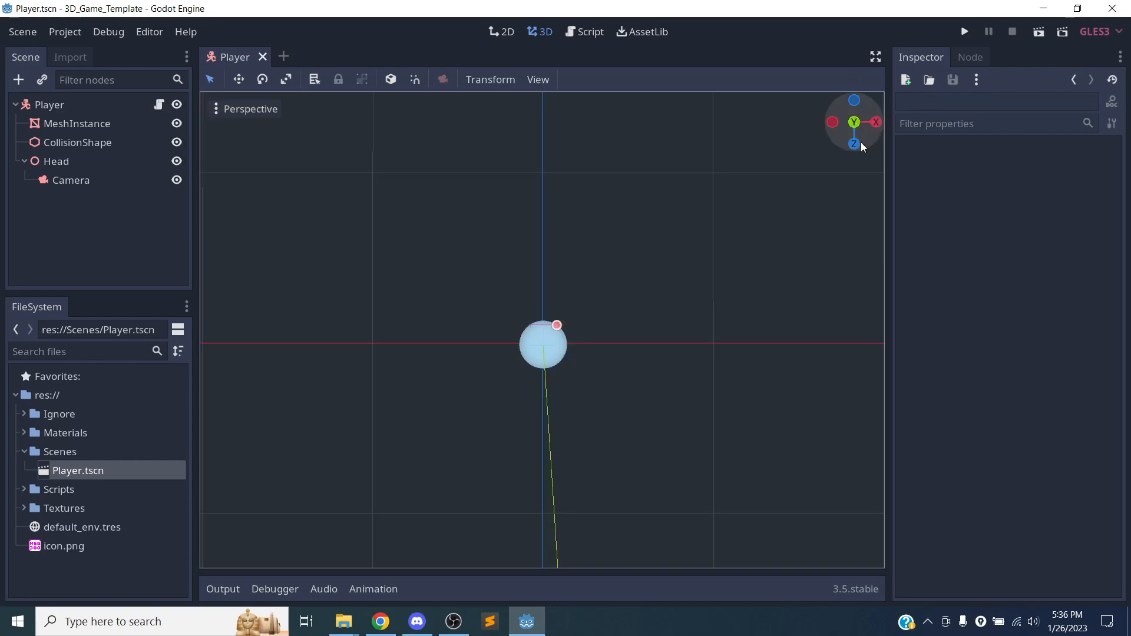
{"action": "left_click", "coordinate": [853, 144]}
{"action": "left_click", "coordinate": [855, 101]}
{"action": "left_click", "coordinate": [876, 124]}
{"action": "left_click_drag", "start_coordinate": [861, 142], "coordinate": [853, 141]}
{"action": "left_click", "coordinate": [854, 101]}
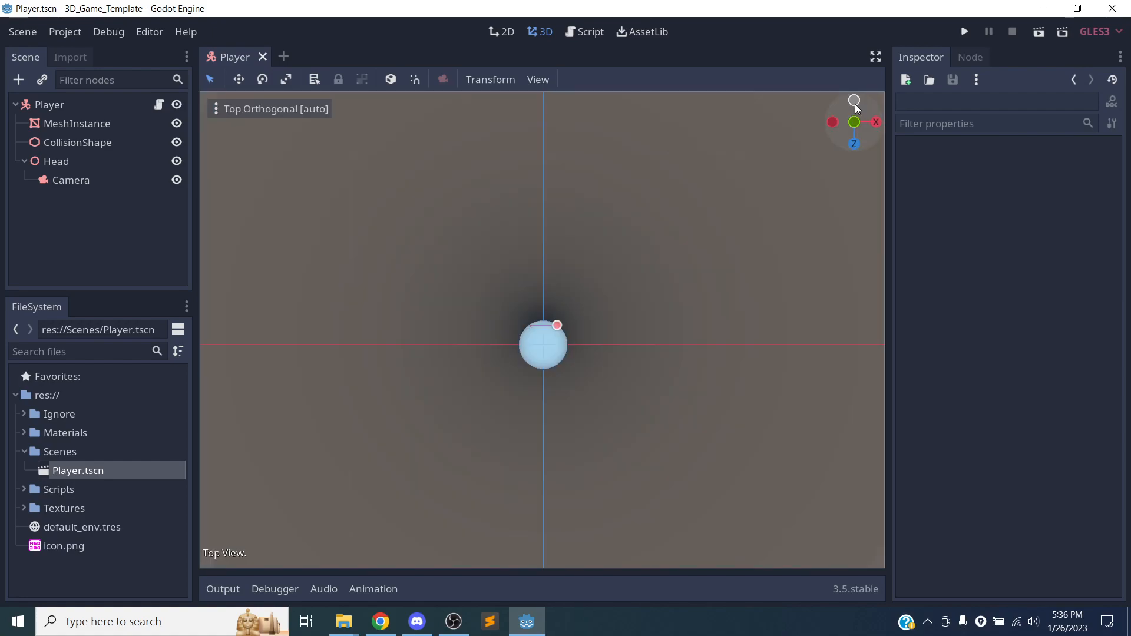
{"action": "scroll", "coordinate": [650, 268], "scroll_direction": "down", "scroll_amount": 9}
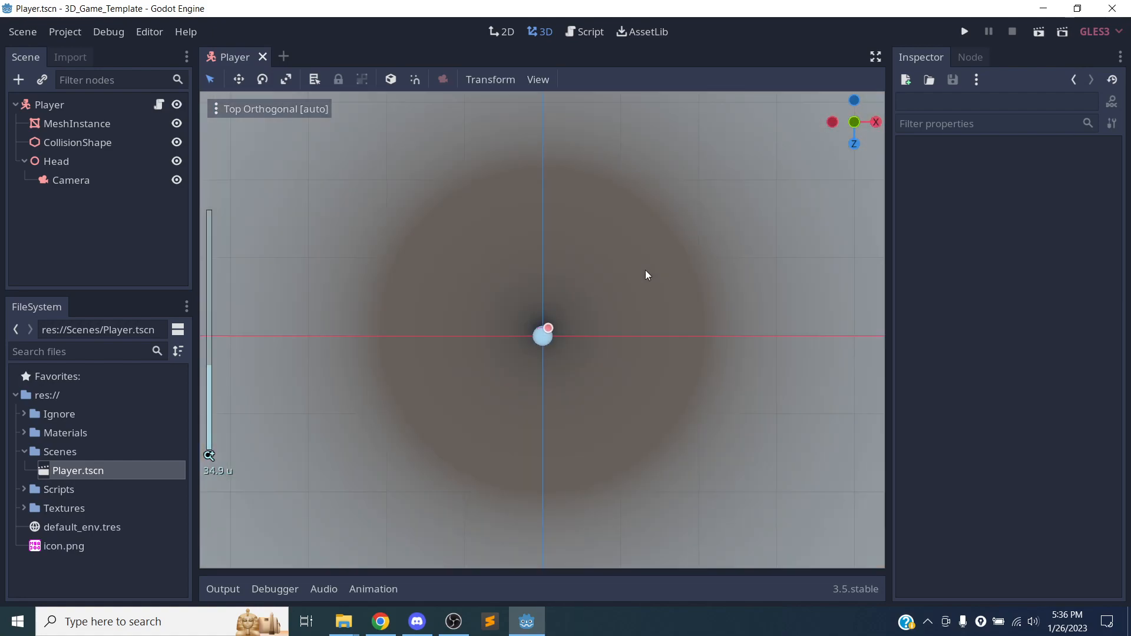
{"action": "left_click", "coordinate": [874, 122]}
{"action": "scroll", "coordinate": [620, 276], "scroll_direction": "up", "scroll_amount": 20}
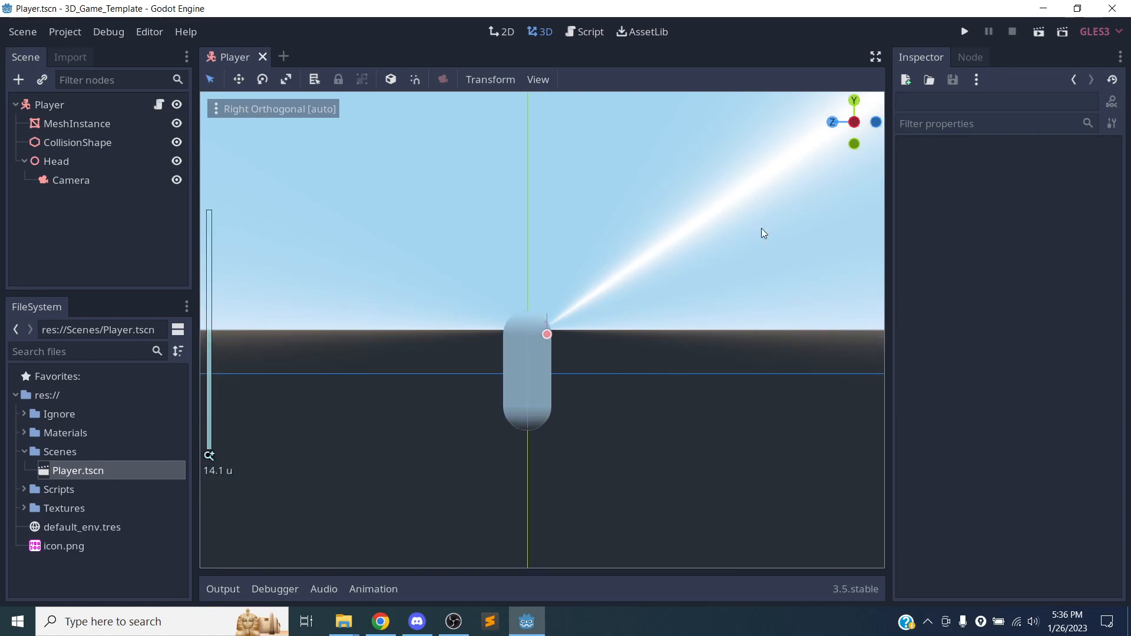
Return to a Perspective view and orbit and zoom around the capsule.
{"action": "left_click_drag", "start_coordinate": [829, 123], "coordinate": [494, 361]}
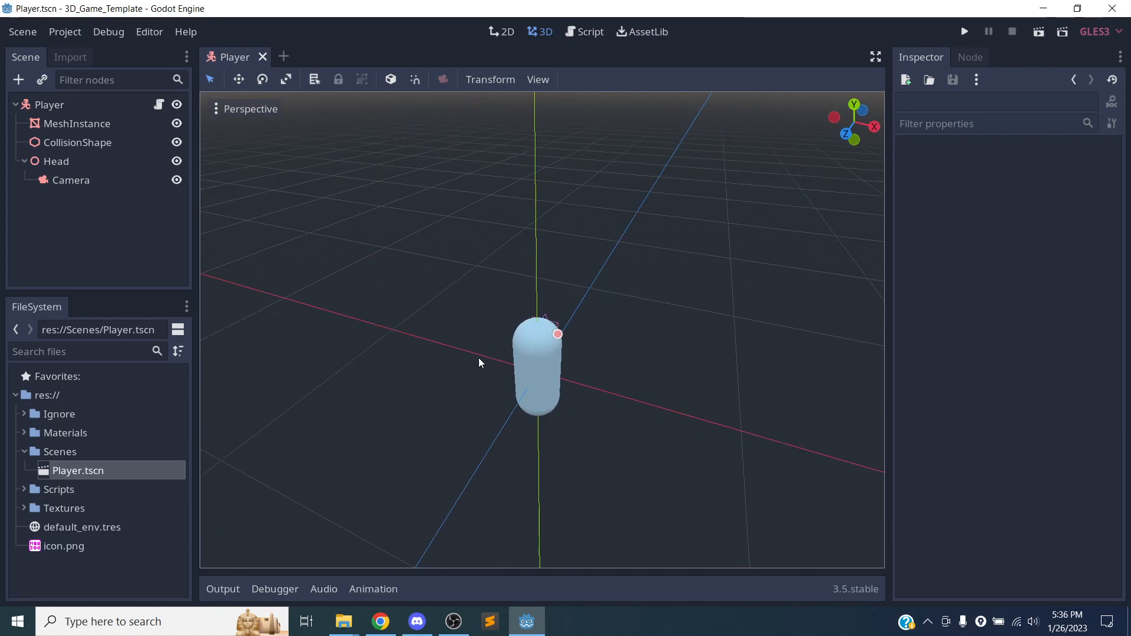
{"action": "middle_click_drag", "start_coordinate": [639, 388], "coordinate": [517, 315]}
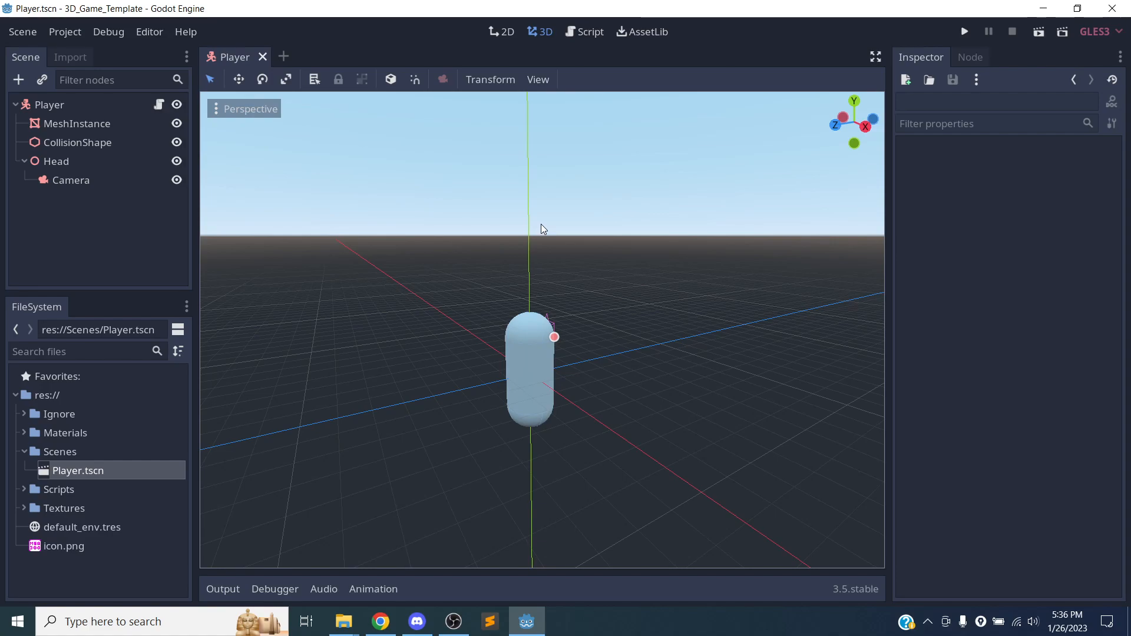
{"action": "middle_click_drag", "start_coordinate": [355, 318], "coordinate": [461, 358]}
{"action": "scroll", "coordinate": [546, 377], "scroll_direction": "down", "scroll_amount": 5}
{"action": "scroll", "coordinate": [546, 377], "scroll_direction": "up", "scroll_amount": 8}
Collapse the Head node, and use Move Mode to raise the Player along Y and shift it across a plane.
{"action": "left_click", "coordinate": [22, 161]}
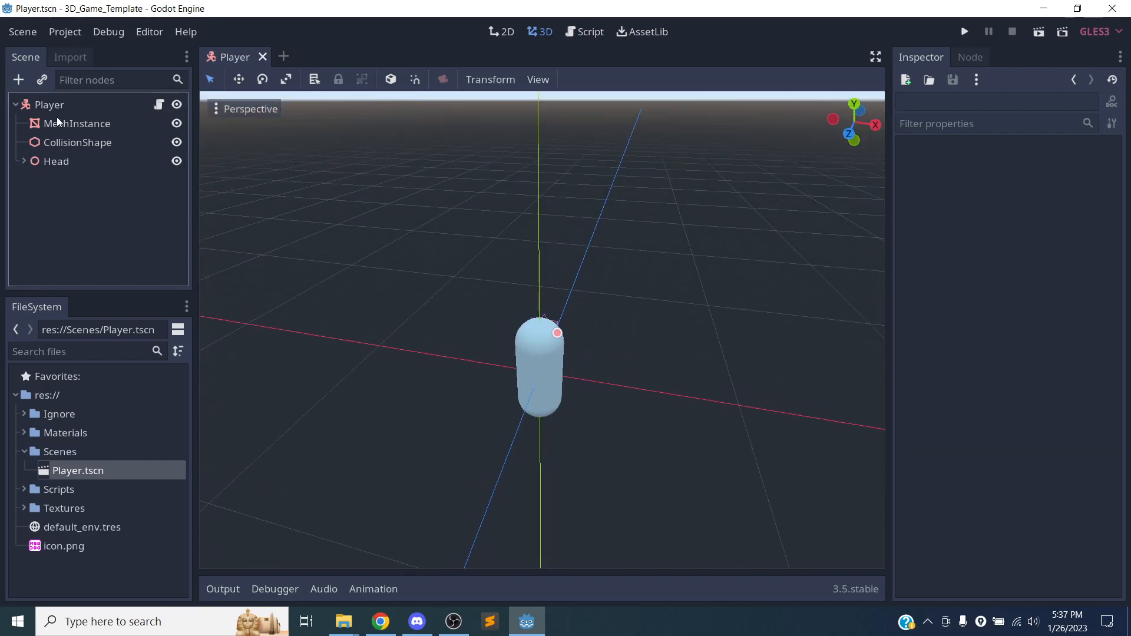
{"action": "left_click", "coordinate": [107, 107]}
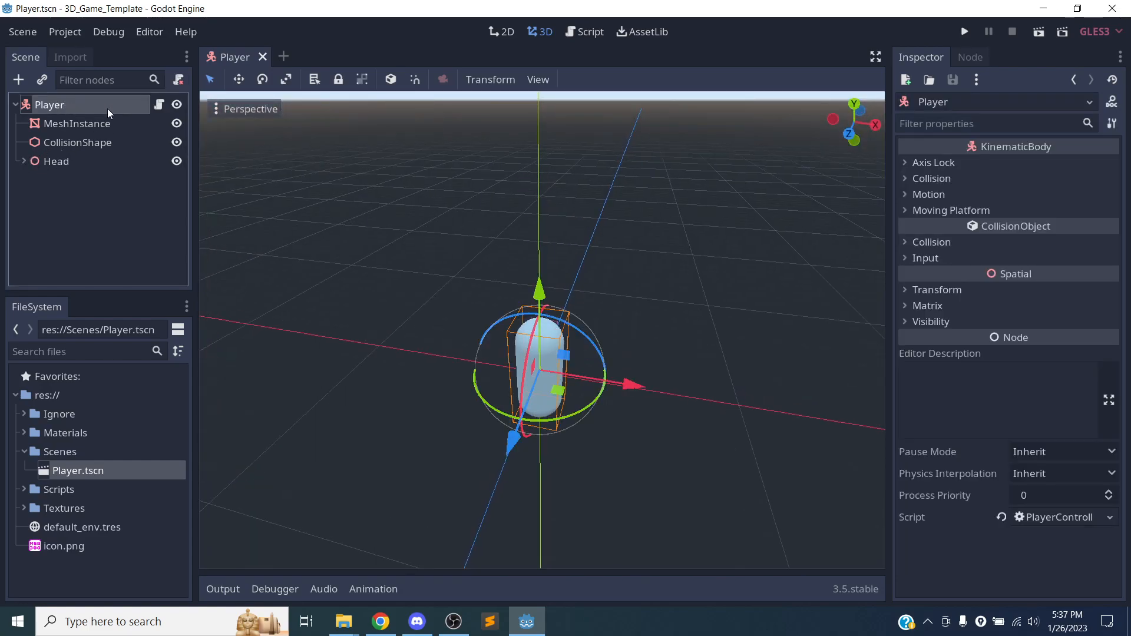
{"action": "left_click", "coordinate": [240, 79]}
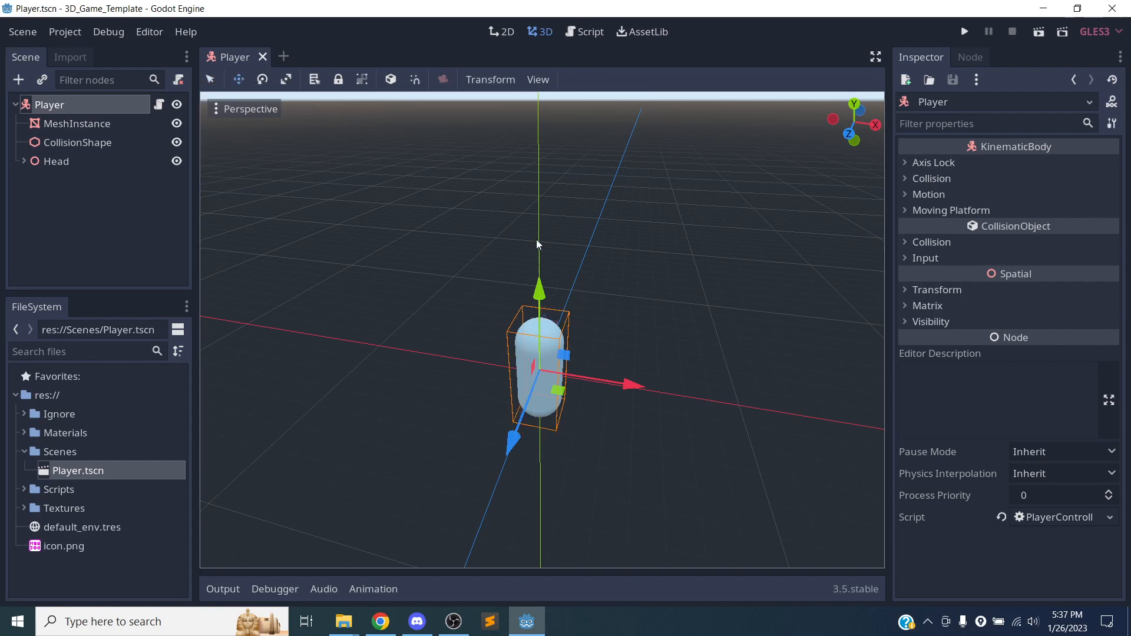
{"action": "left_click_drag", "start_coordinate": [534, 295], "coordinate": [528, 281]}
{"action": "left_click_drag", "start_coordinate": [524, 348], "coordinate": [476, 301]}
Move the Player across the XZ plane in the top view and across the YZ plane in the right view.
{"action": "left_click", "coordinate": [854, 104]}
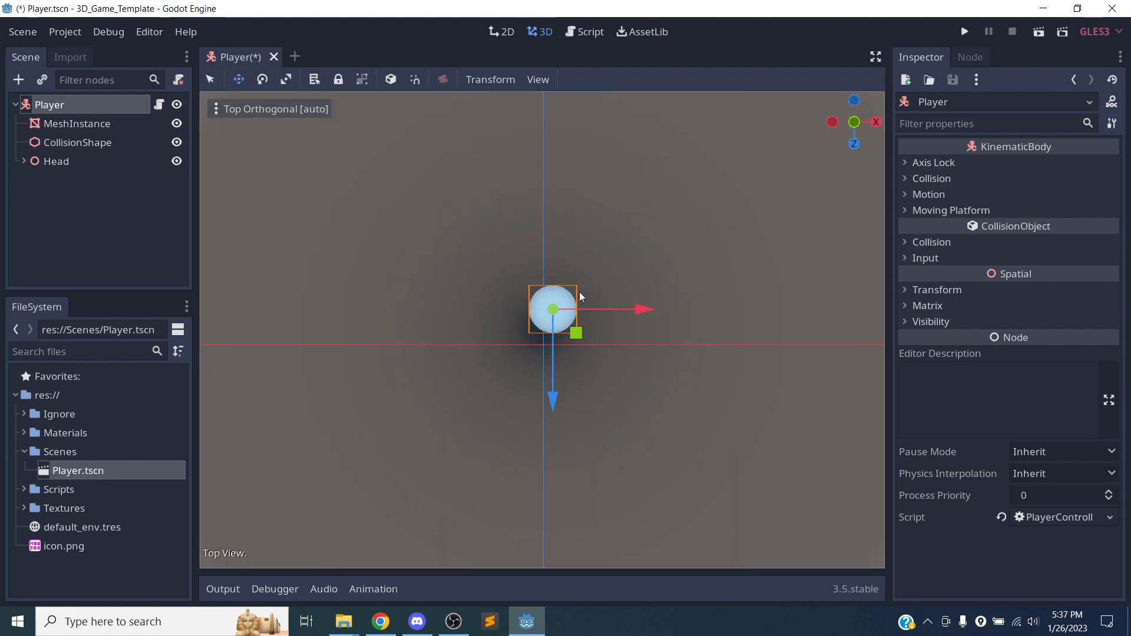
{"action": "left_click_drag", "start_coordinate": [576, 333], "coordinate": [453, 253]}
{"action": "left_click", "coordinate": [875, 123]}
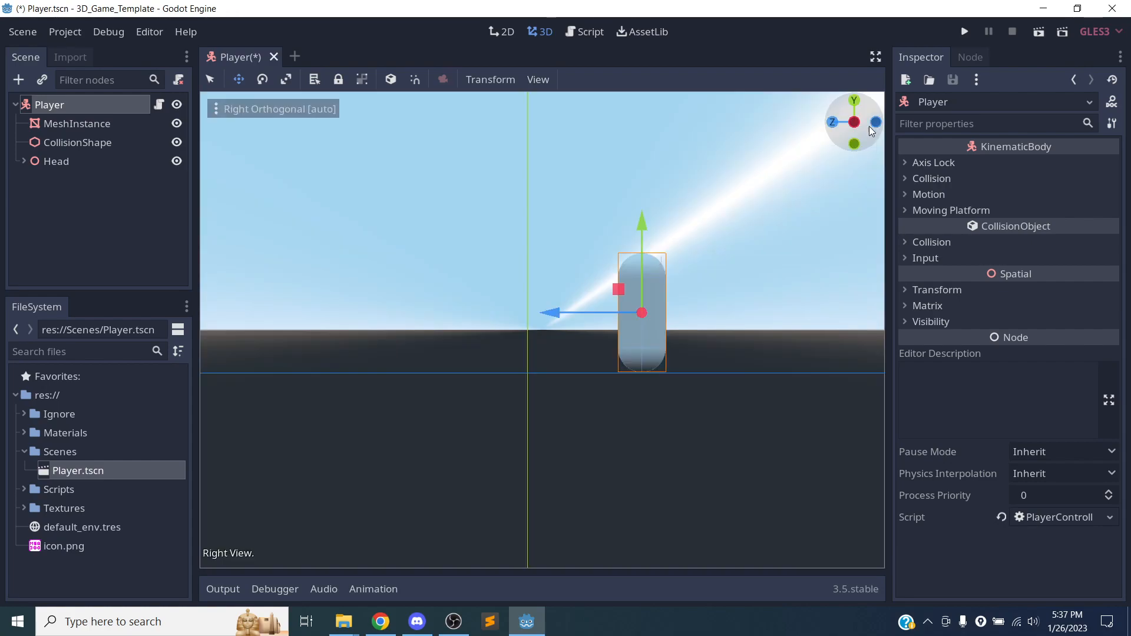
{"action": "left_click_drag", "start_coordinate": [612, 286], "coordinate": [493, 293]}
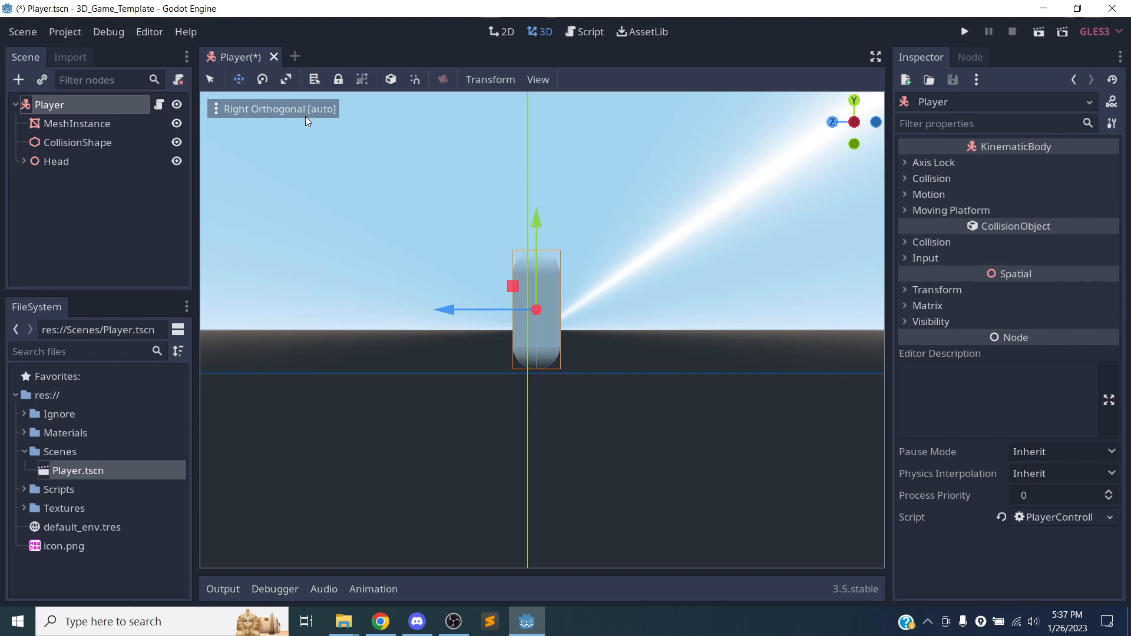
Rotate the Player with Rotate Mode in the right view and again in a perspective view.
{"action": "left_click", "coordinate": [262, 79]}
{"action": "left_click_drag", "start_coordinate": [482, 265], "coordinate": [396, 433]}
{"action": "middle_click_drag", "start_coordinate": [810, 139], "coordinate": [648, 238]}
{"action": "left_click_drag", "start_coordinate": [621, 246], "coordinate": [590, 263]}
{"action": "left_click_drag", "start_coordinate": [670, 244], "coordinate": [518, 339]}
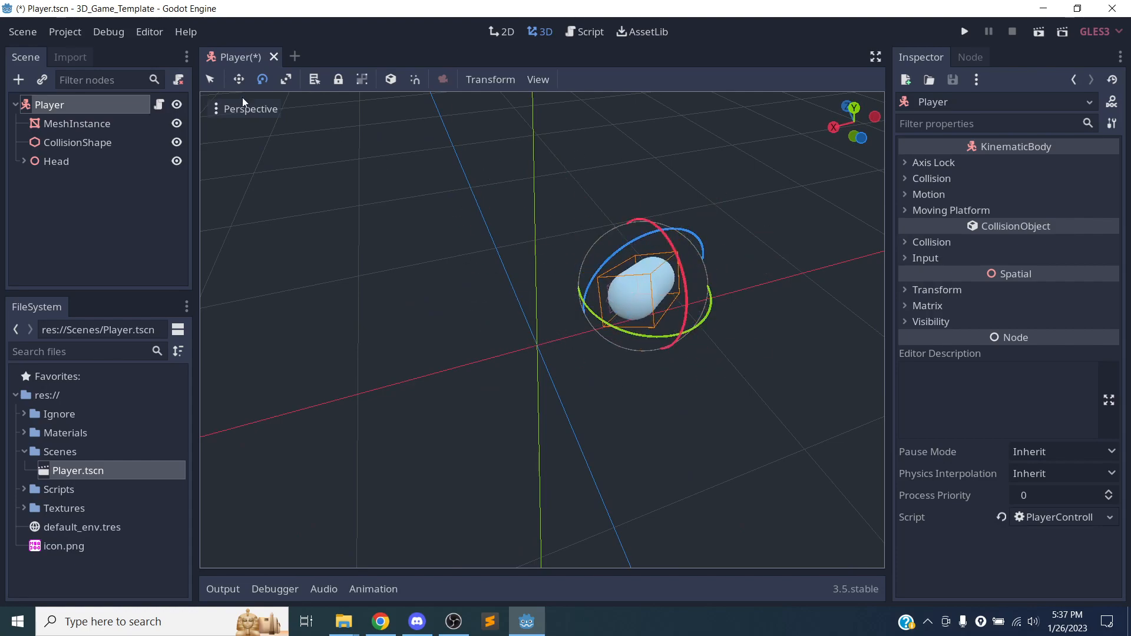
In Select Mode, rotate the Player more upright and move it down along Y and along the X axis.
{"action": "left_click", "coordinate": [209, 80]}
{"action": "left_click_drag", "start_coordinate": [641, 245], "coordinate": [627, 210]}
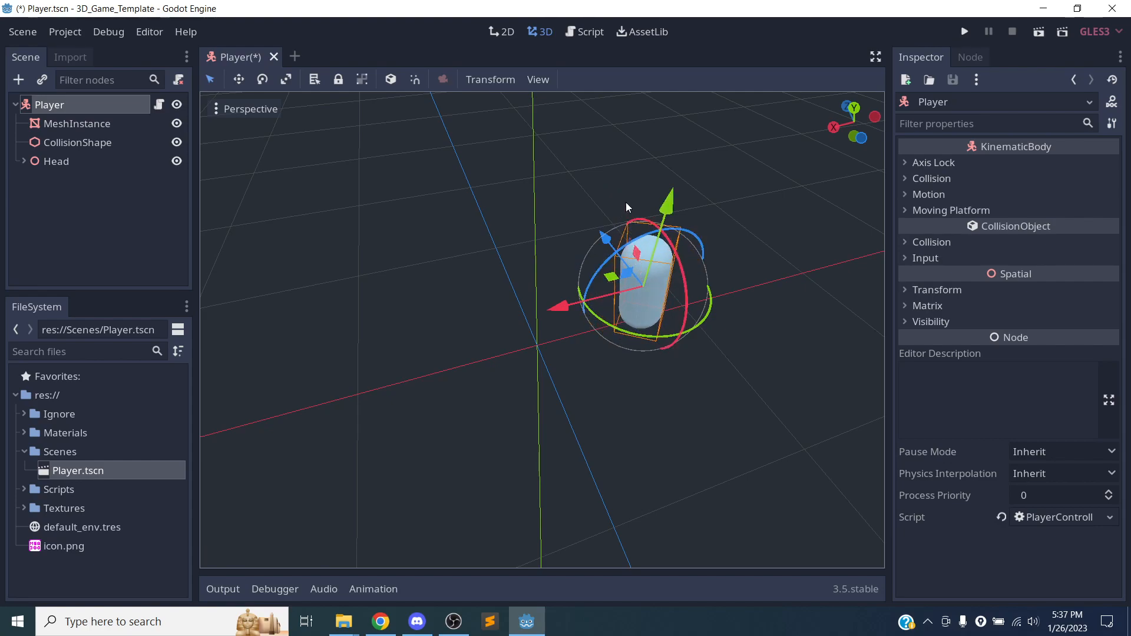
{"action": "mouse_move", "coordinate": [668, 195]}
{"action": "left_mouse_down"}
{"action": "mouse_move", "coordinate": [675, 157]}
{"action": "mouse_move", "coordinate": [655, 203]}
{"action": "left_mouse_up"}
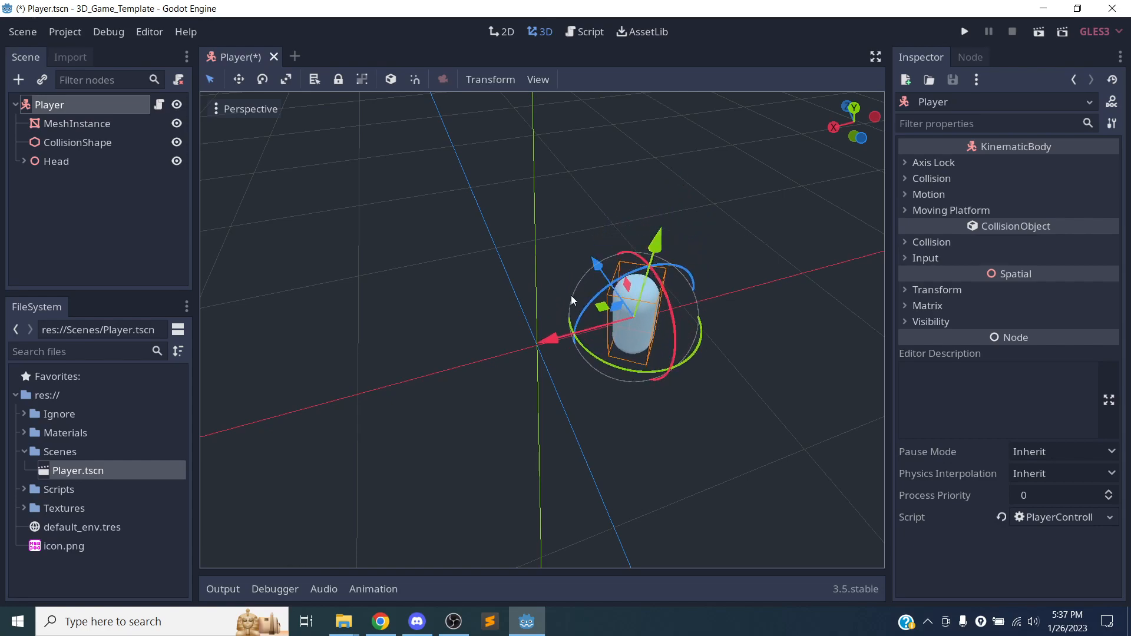
{"action": "left_click_drag", "start_coordinate": [552, 332], "coordinate": [480, 354]}
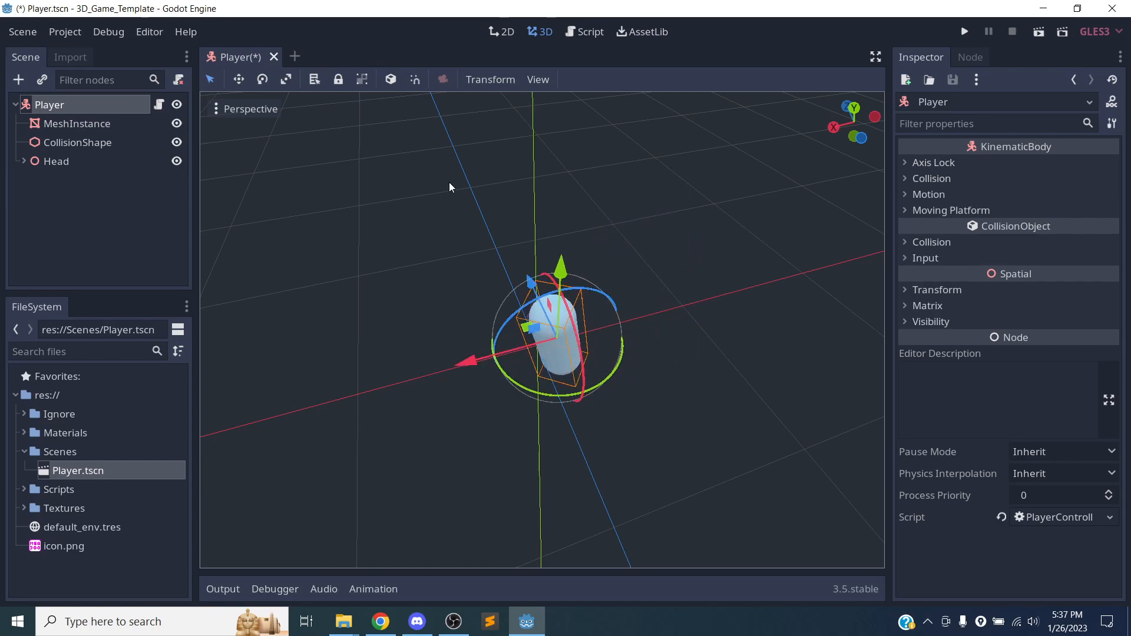
Rotate the Player about its X and Y axes with Rotate Mode.
{"action": "left_click", "coordinate": [262, 79]}
{"action": "left_click_drag", "start_coordinate": [580, 354], "coordinate": [636, 270]}
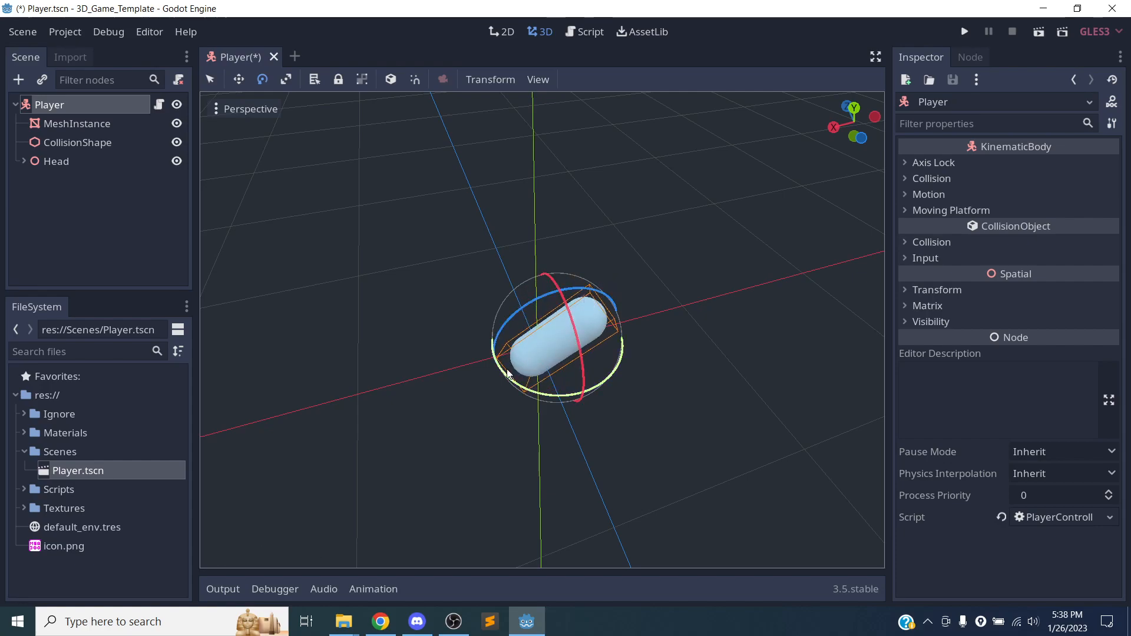
{"action": "left_click_drag", "start_coordinate": [506, 374], "coordinate": [441, 309]}
Scale the Player with Scale Mode along its X and Y axes in perspective and across the XZ plane in the top view.
{"action": "left_click", "coordinate": [281, 82]}
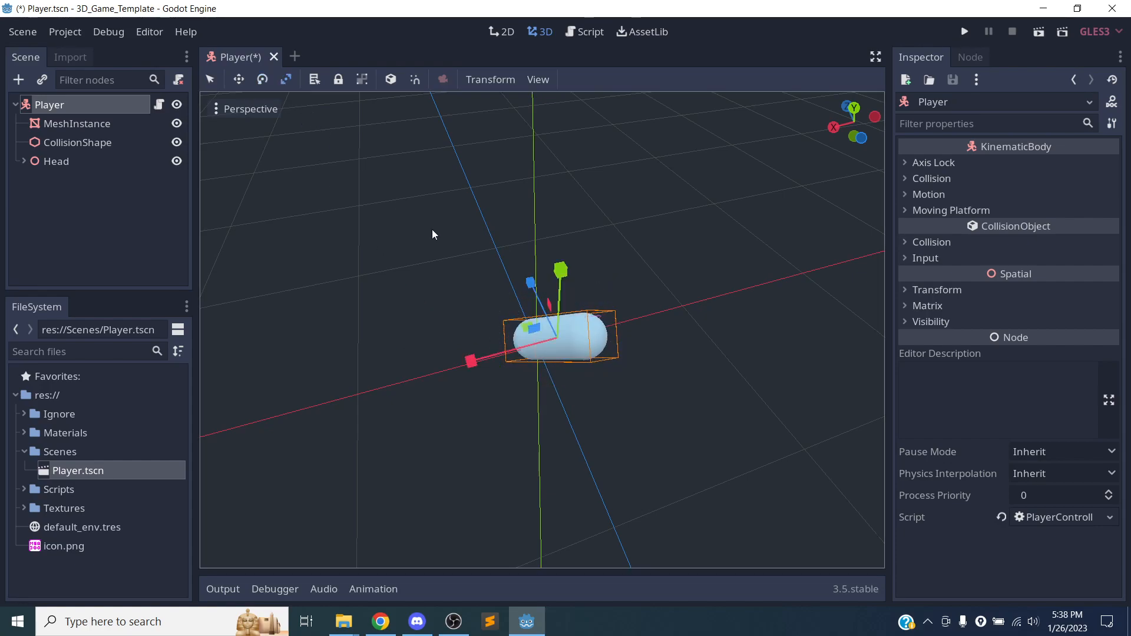
{"action": "left_click_drag", "start_coordinate": [554, 277], "coordinate": [432, 151]}
{"action": "left_click_drag", "start_coordinate": [473, 355], "coordinate": [386, 386]}
{"action": "middle_click_drag", "start_coordinate": [628, 364], "coordinate": [710, 302]}
{"action": "left_click_drag", "start_coordinate": [498, 384], "coordinate": [378, 436]}
{"action": "scroll", "coordinate": [557, 388], "scroll_direction": "up", "scroll_amount": 5}
{"action": "scroll", "coordinate": [558, 387], "scroll_direction": "down", "scroll_amount": 4}
{"action": "scroll", "coordinate": [563, 389], "scroll_direction": "down", "scroll_amount": 4}
{"action": "middle_click_drag", "start_coordinate": [594, 400], "coordinate": [454, 373]}
{"action": "left_click_drag", "start_coordinate": [462, 351], "coordinate": [391, 357]}
{"action": "left_click_drag", "start_coordinate": [551, 253], "coordinate": [554, 248]}
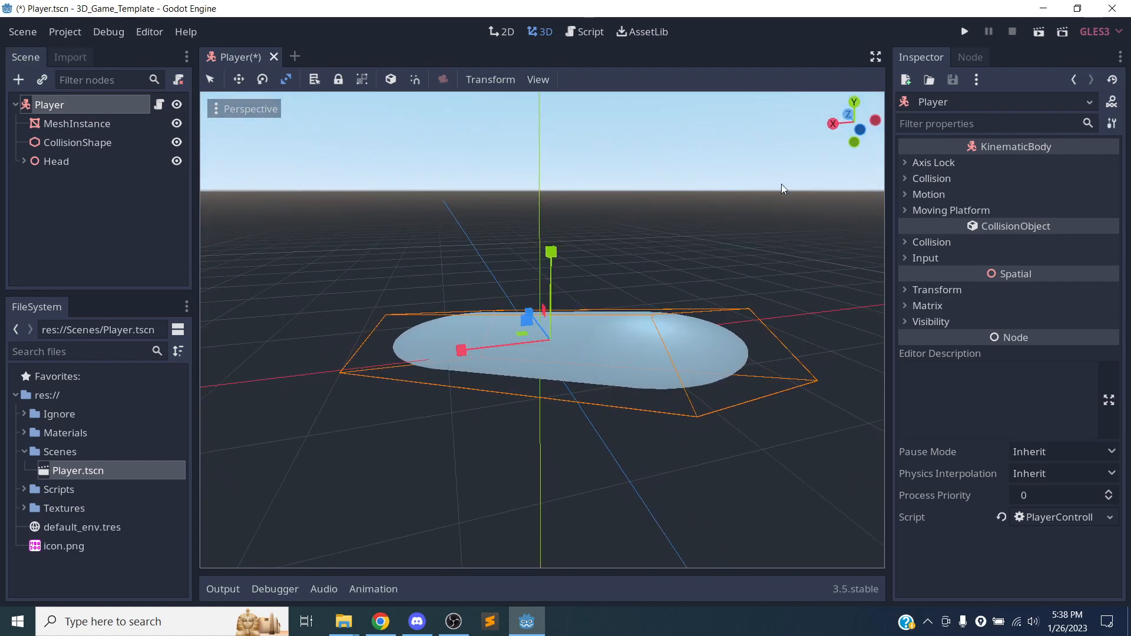
{"action": "left_click", "coordinate": [855, 104]}
{"action": "left_click_drag", "start_coordinate": [557, 356], "coordinate": [533, 362]}
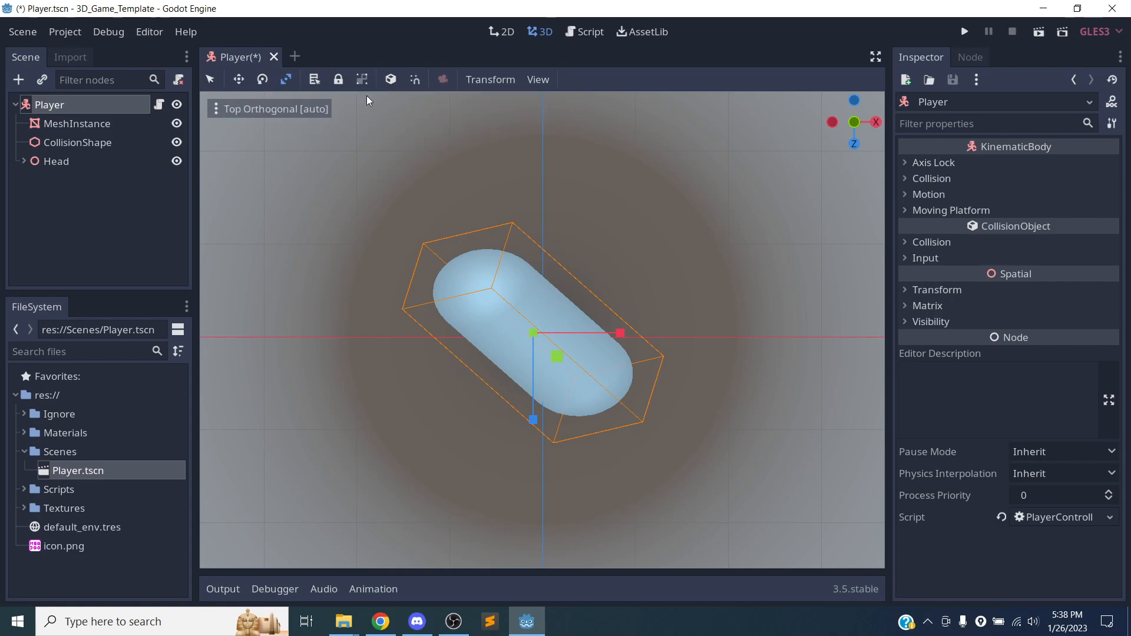
Return to Select Mode and reset the Player's Translation and Rotation Degrees to their defaults.
{"action": "left_click", "coordinate": [208, 77]}
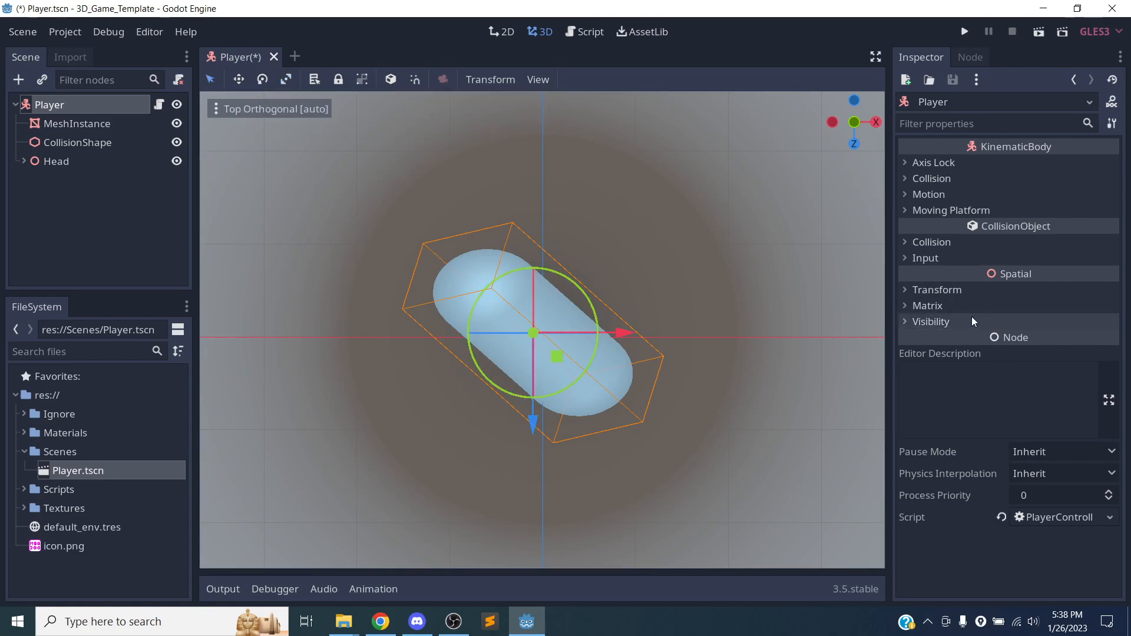
{"action": "left_click", "coordinate": [973, 291]}
{"action": "left_click", "coordinate": [1105, 305]}
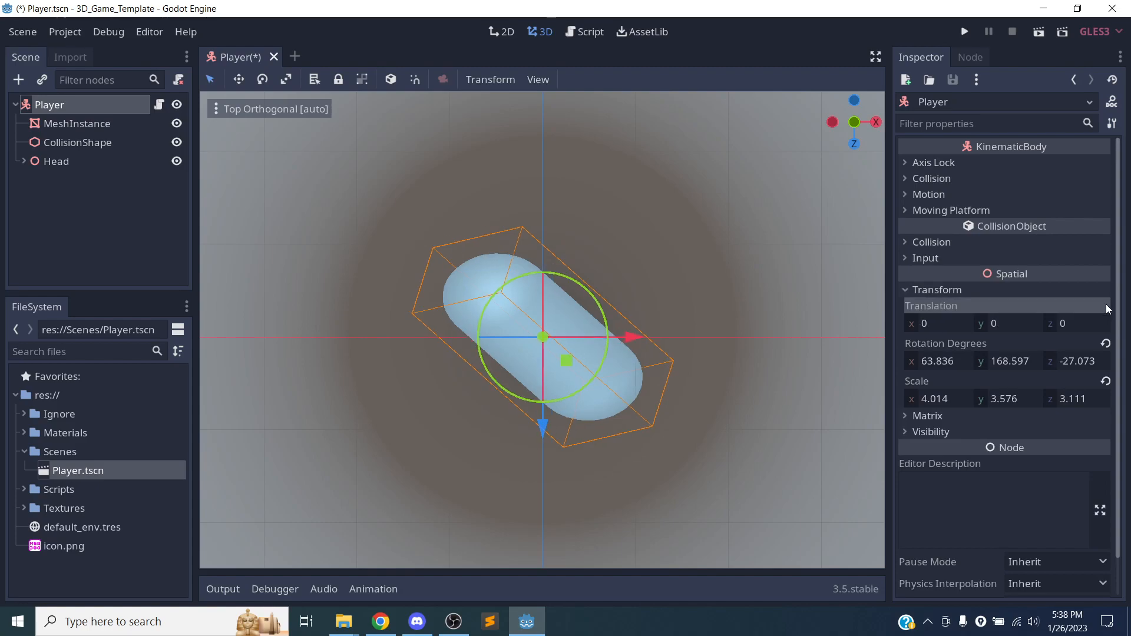
{"action": "left_click", "coordinate": [1105, 344]}
Set the Player's X rotation to 90 degrees.
{"action": "left_click", "coordinate": [956, 363]}
{"action": "type", "text": "90"}
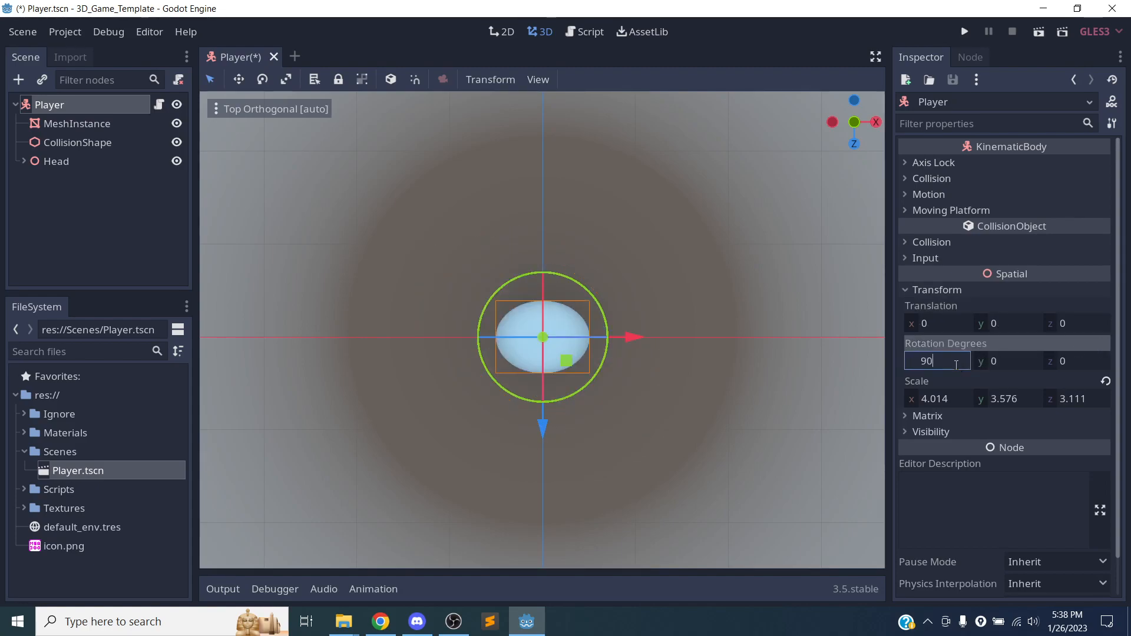
{"action": "key", "text": "Return"}
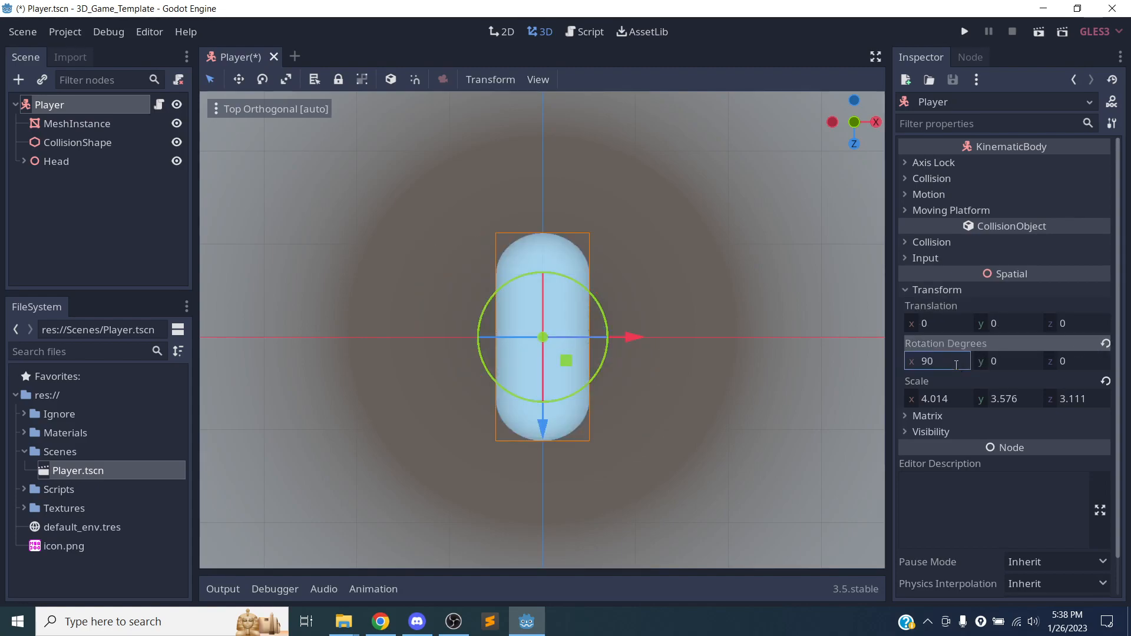
Reset the Player's Scale and Rotation Degrees to their defaults and save the scene.
{"action": "left_click", "coordinate": [1105, 381]}
{"action": "middle_click_drag", "start_coordinate": [629, 413], "coordinate": [477, 253]}
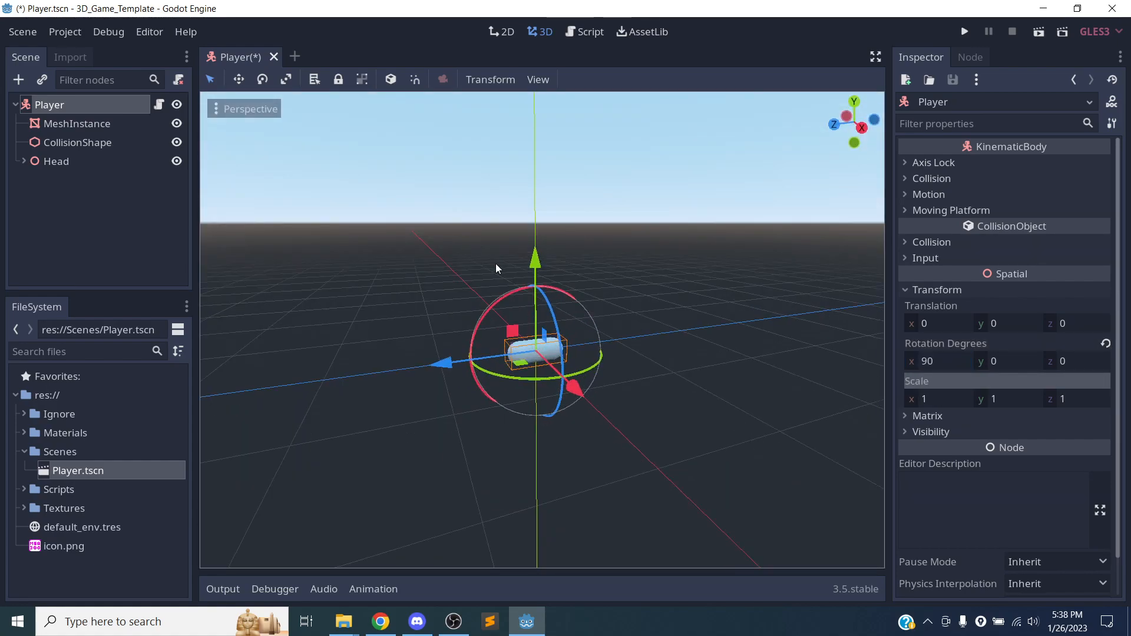
{"action": "left_click", "coordinate": [1105, 343]}
{"action": "scroll", "coordinate": [588, 369], "scroll_direction": "down", "scroll_amount": 2}
{"action": "scroll", "coordinate": [588, 370], "scroll_direction": "up", "scroll_amount": 2}
{"action": "key", "text": "ctrl+s"}
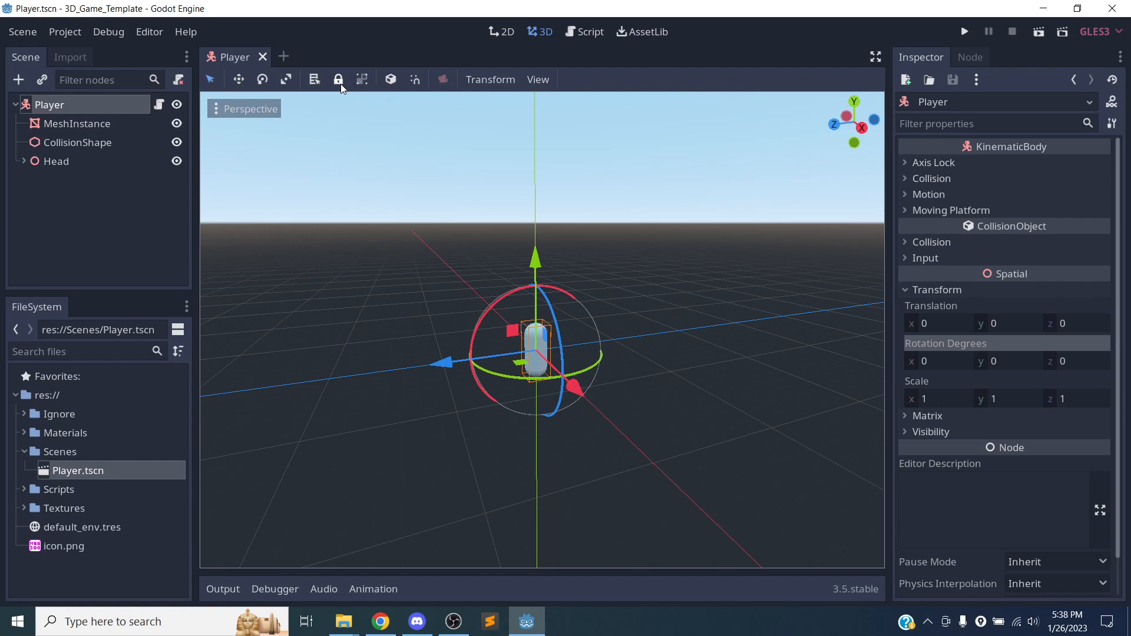
Move the Player along the Z axis to a Z translation of about -0.64.
{"action": "left_click", "coordinate": [416, 84]}
{"action": "left_click_drag", "start_coordinate": [445, 360], "coordinate": [457, 379]}
{"action": "scroll", "coordinate": [474, 391], "scroll_direction": "up", "scroll_amount": 15}
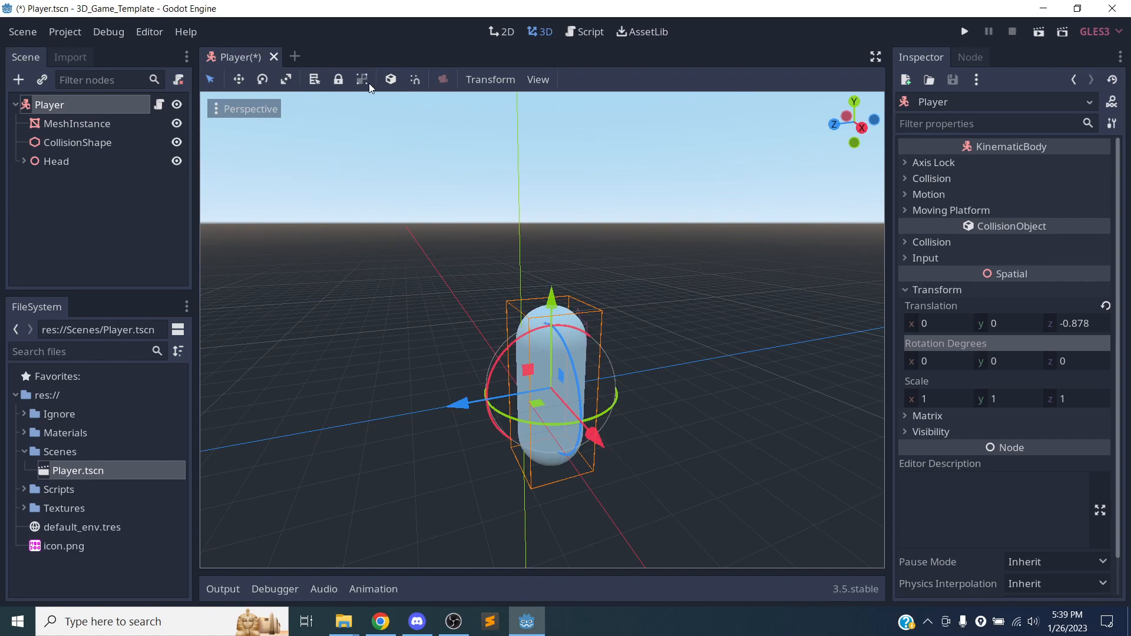
{"action": "left_click_drag", "start_coordinate": [461, 399], "coordinate": [458, 404]}
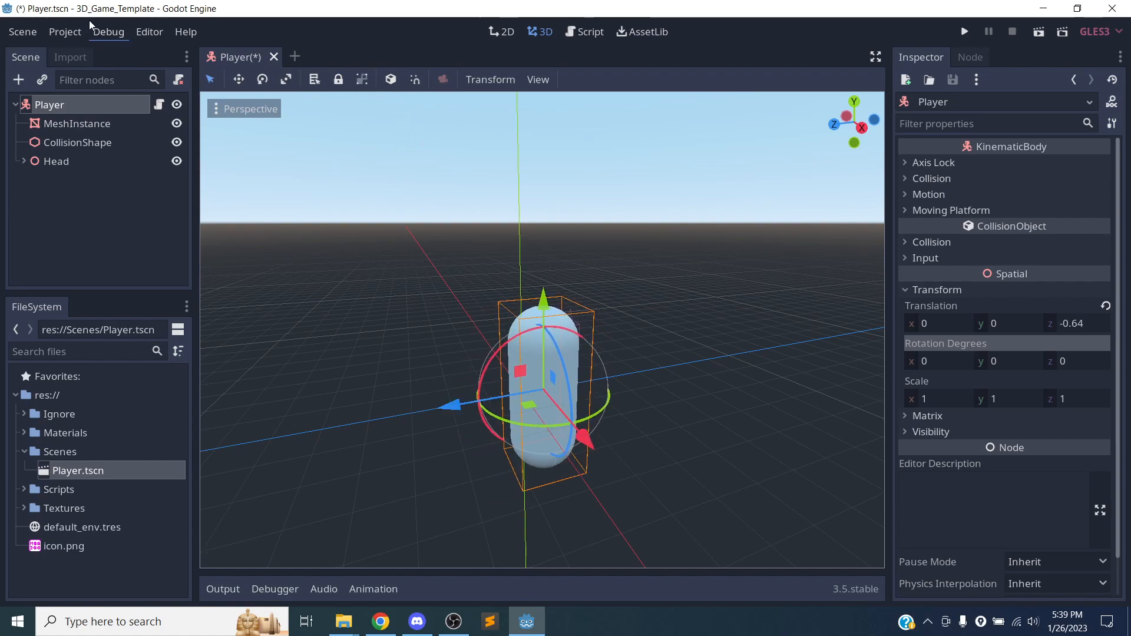
Search the Editor Settings for "grid" and examine the 3D editor's grid options.
{"action": "left_click", "coordinate": [150, 32]}
{"action": "left_click", "coordinate": [87, 40]}
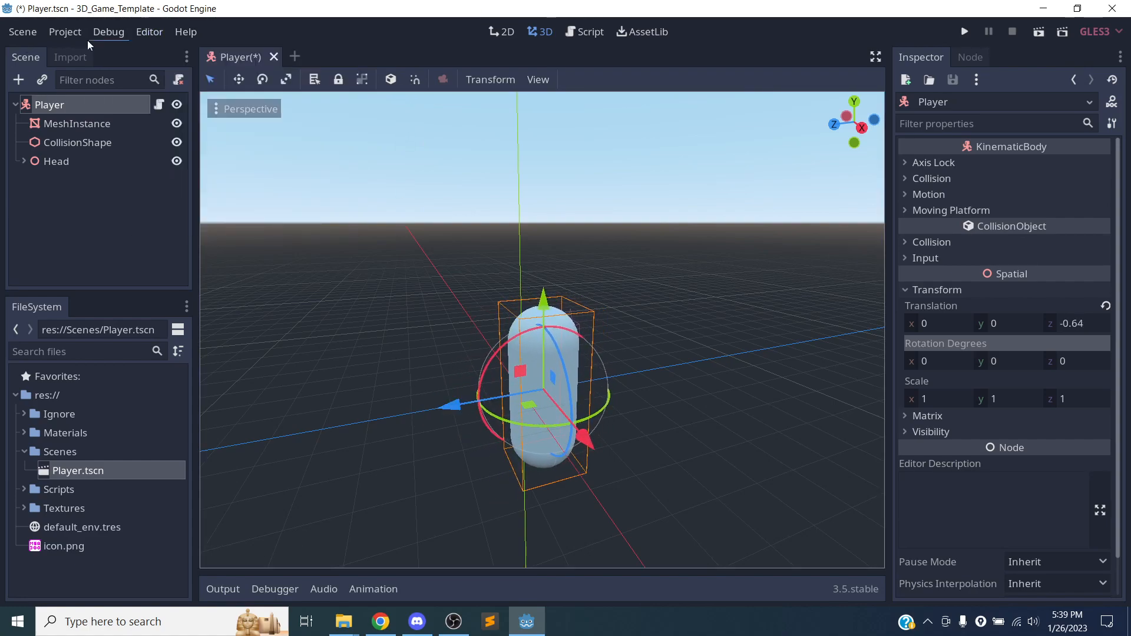
{"action": "left_click", "coordinate": [148, 32]}
{"action": "left_click", "coordinate": [170, 53]}
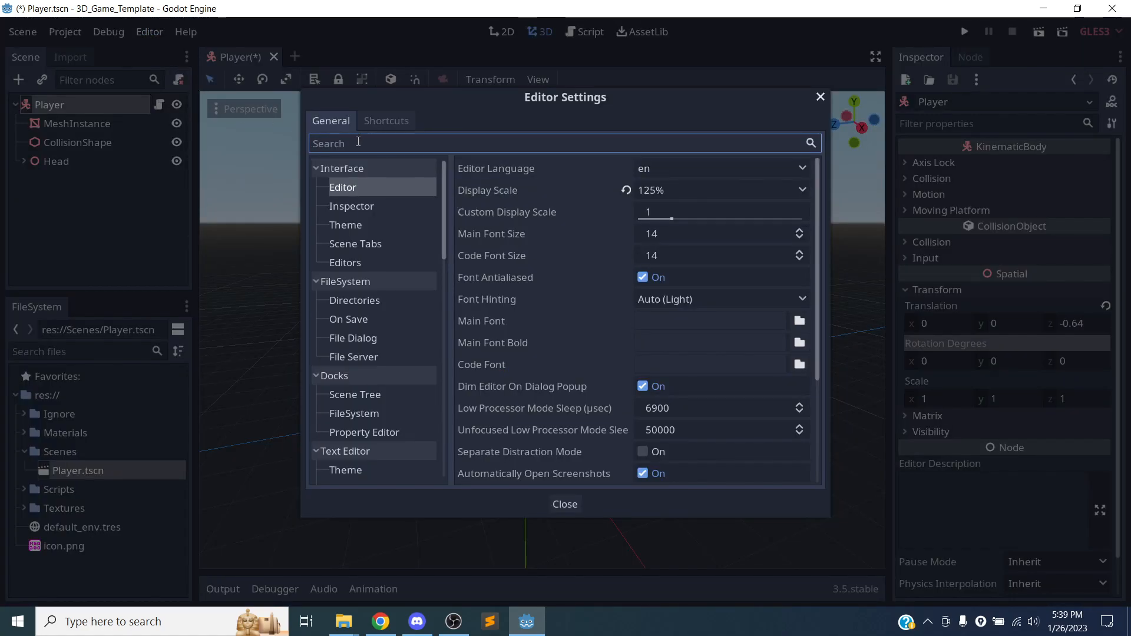
{"action": "type", "text": "grid"}
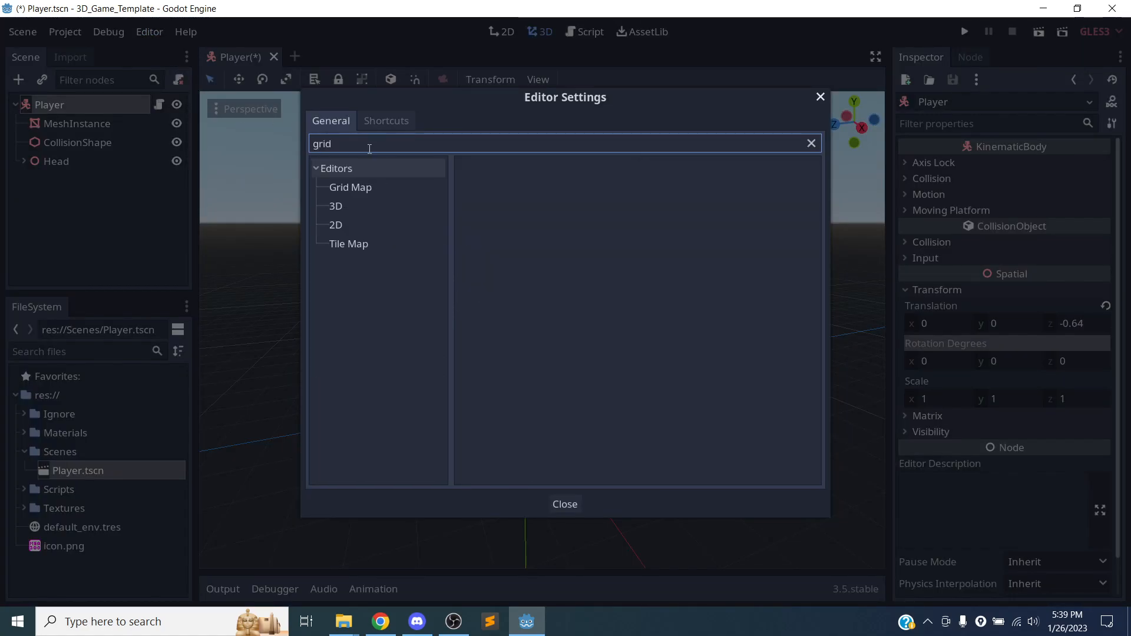
{"action": "left_click", "coordinate": [365, 208]}
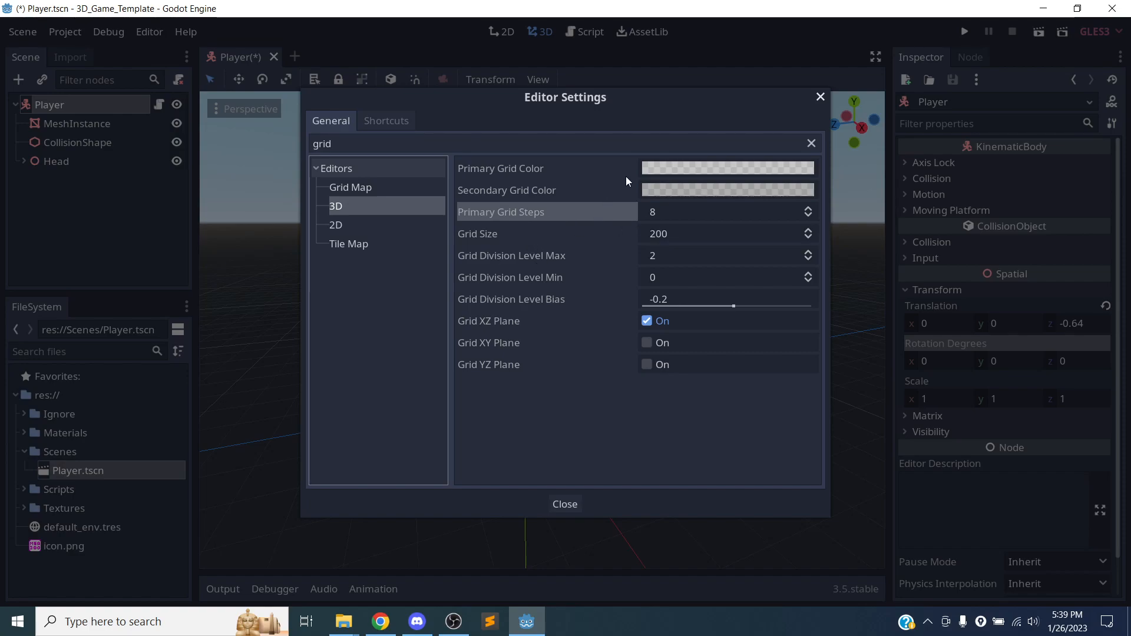
{"action": "left_click_drag", "start_coordinate": [569, 106], "coordinate": [563, 106]}
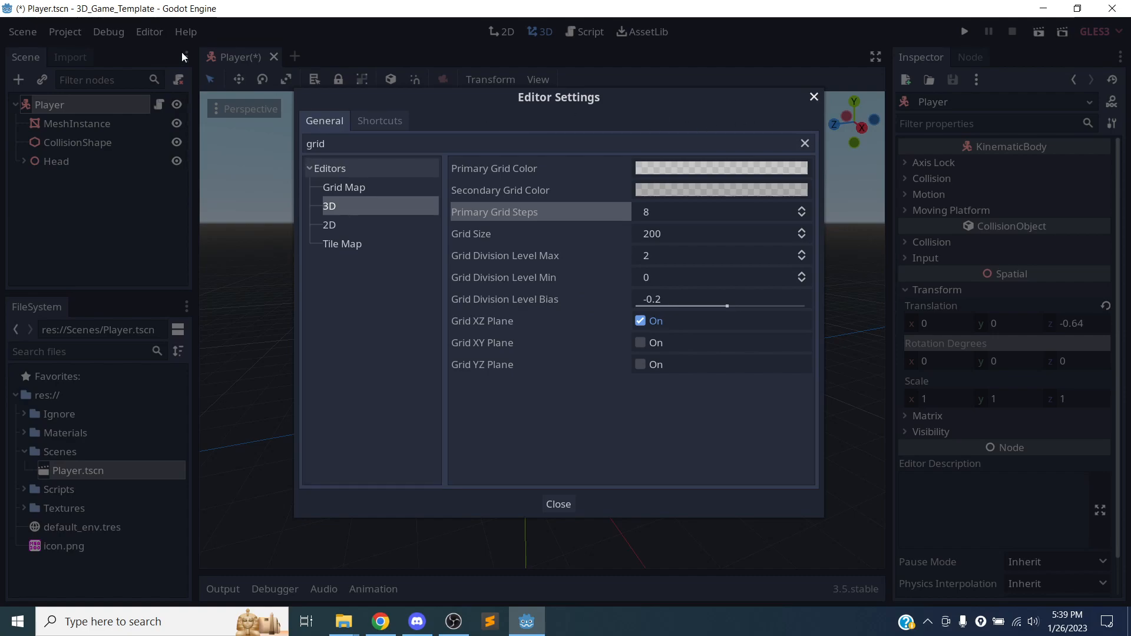
{"action": "left_click", "coordinate": [814, 97]}
Search the Editor Settings for "grid" again, then clear the search and find the 3D category under Editors.
{"action": "left_click", "coordinate": [151, 32]}
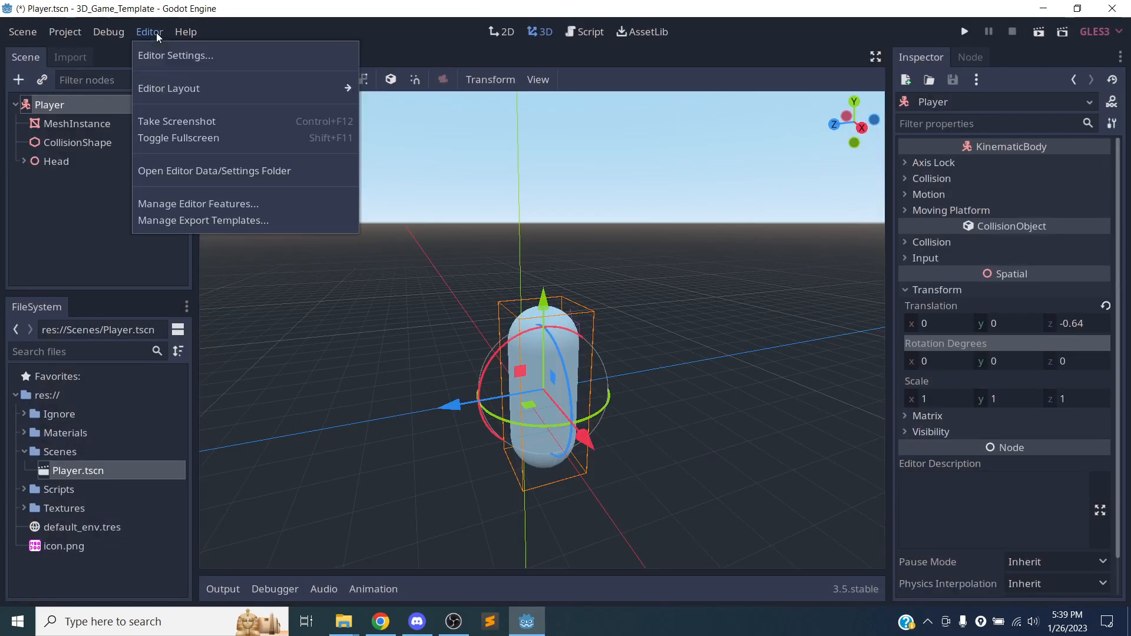
{"action": "left_click", "coordinate": [168, 59]}
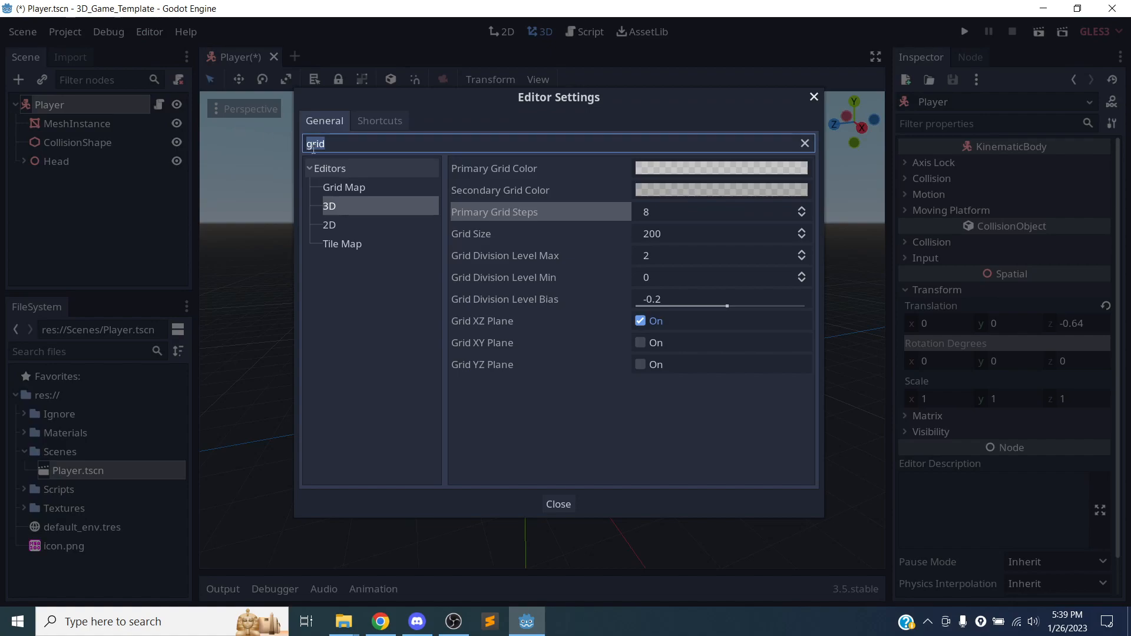
{"action": "key", "text": "BackSpace"}
{"action": "type", "text": "gried"}
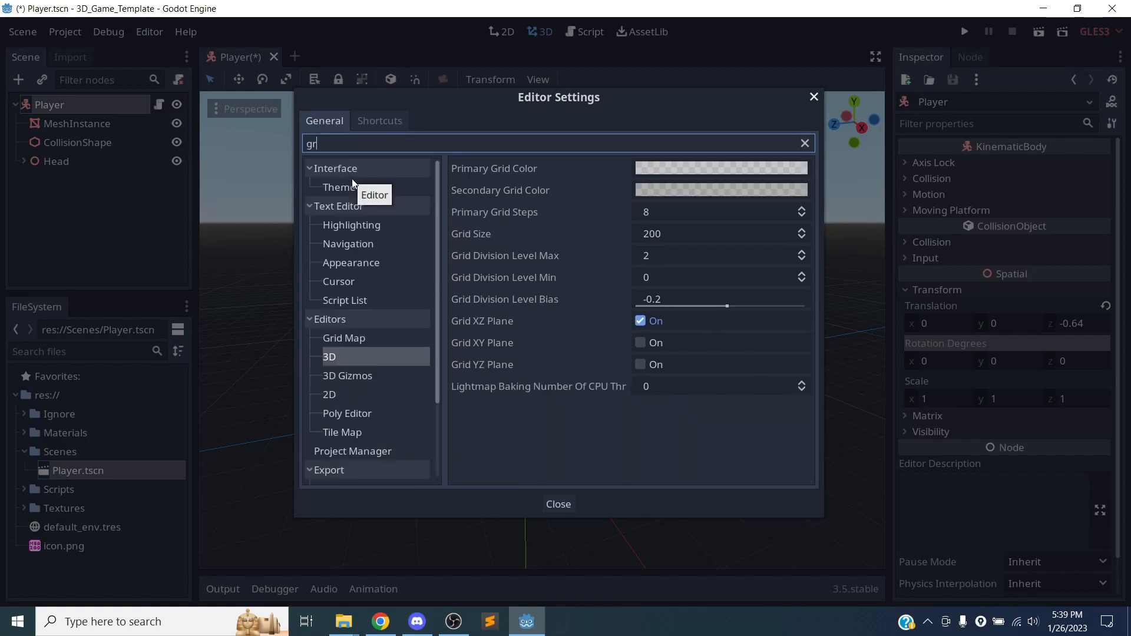
{"action": "key", "text": "BackSpace"}
{"action": "key", "text": "BackSpace"}
{"action": "type", "text": "d"}
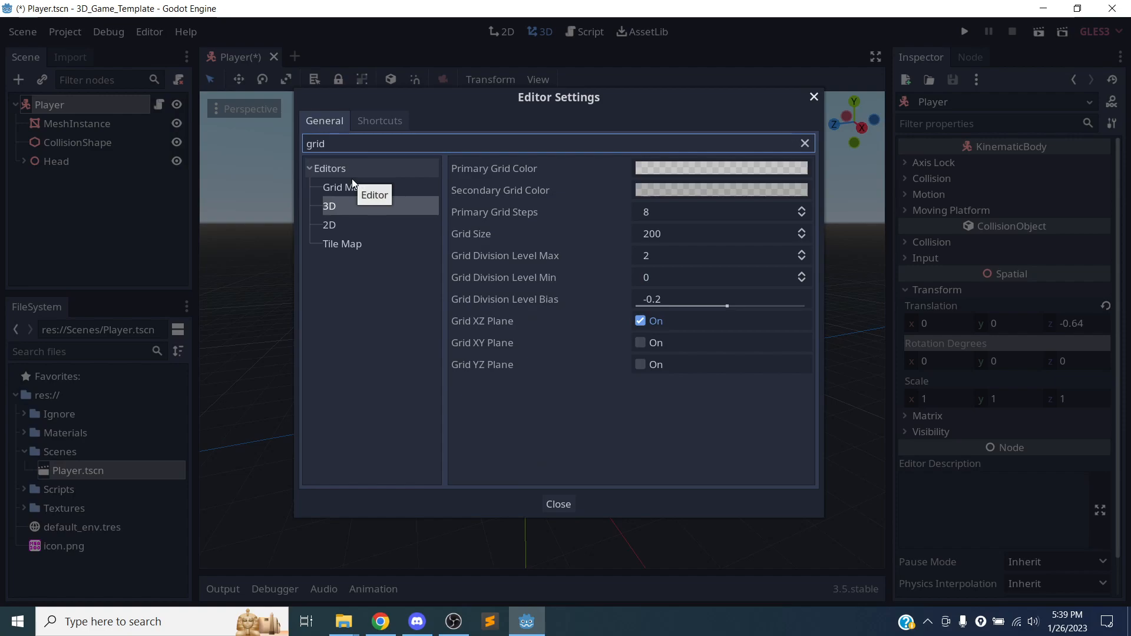
{"action": "key", "text": "BackSpace"}
{"action": "key", "text": "BackSpace"}
{"action": "key", "text": "BackSpace"}
{"action": "key", "text": "BackSpace"}
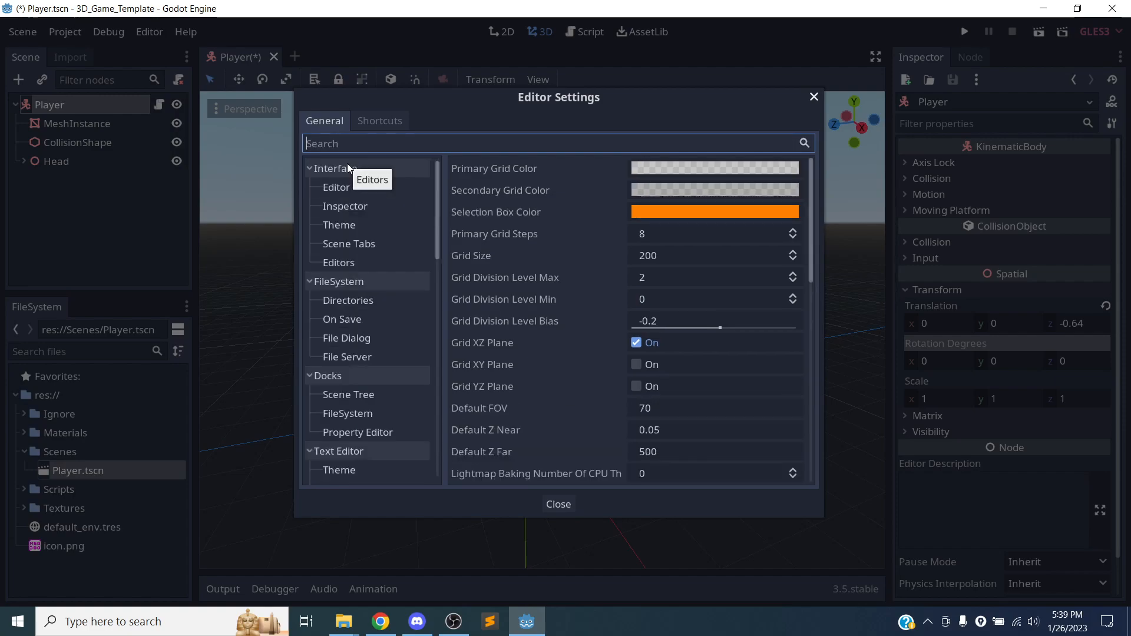
{"action": "scroll", "coordinate": [384, 212], "scroll_direction": "down", "scroll_amount": 5}
{"action": "left_click", "coordinate": [342, 327]}
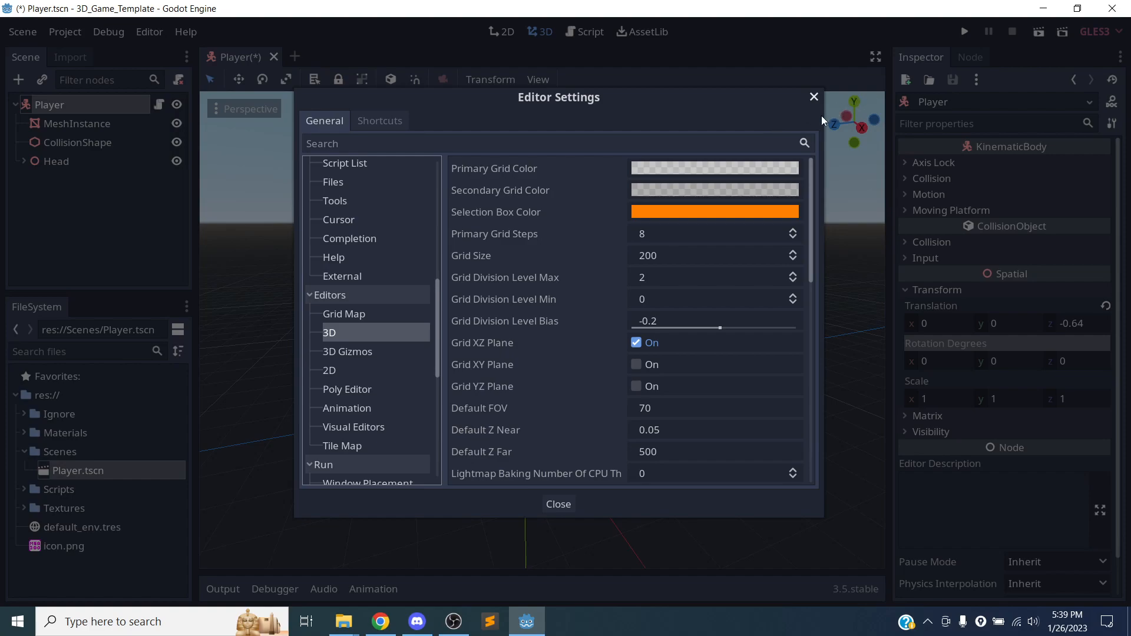
{"action": "left_click", "coordinate": [813, 98]}
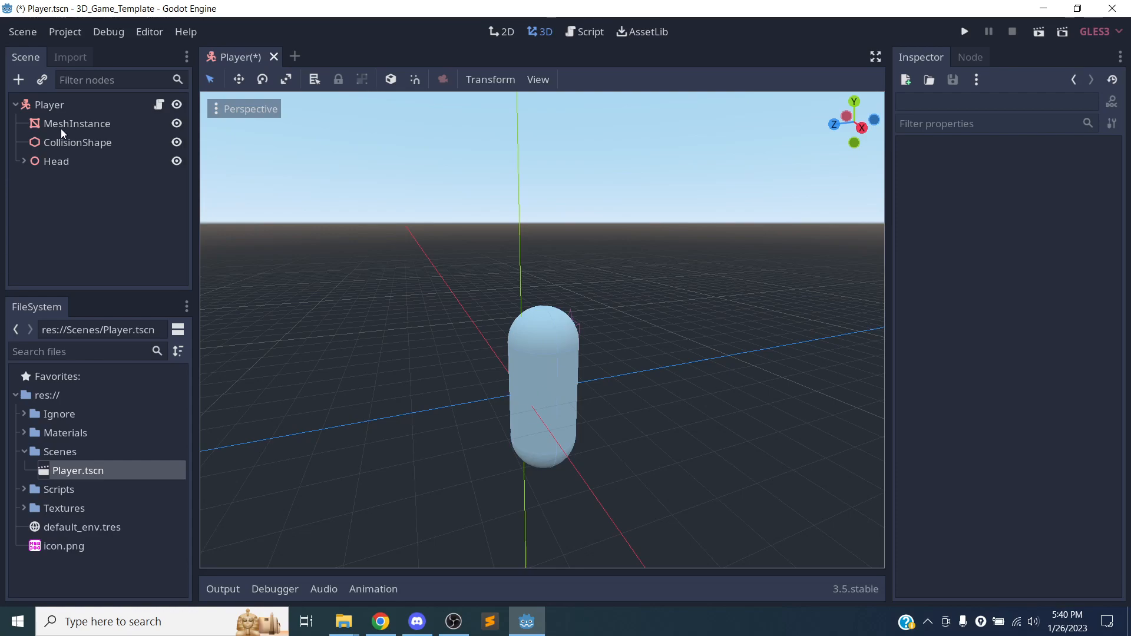
Reset the Player's Translation to its default and save the scene.
{"action": "left_click", "coordinate": [76, 105]}
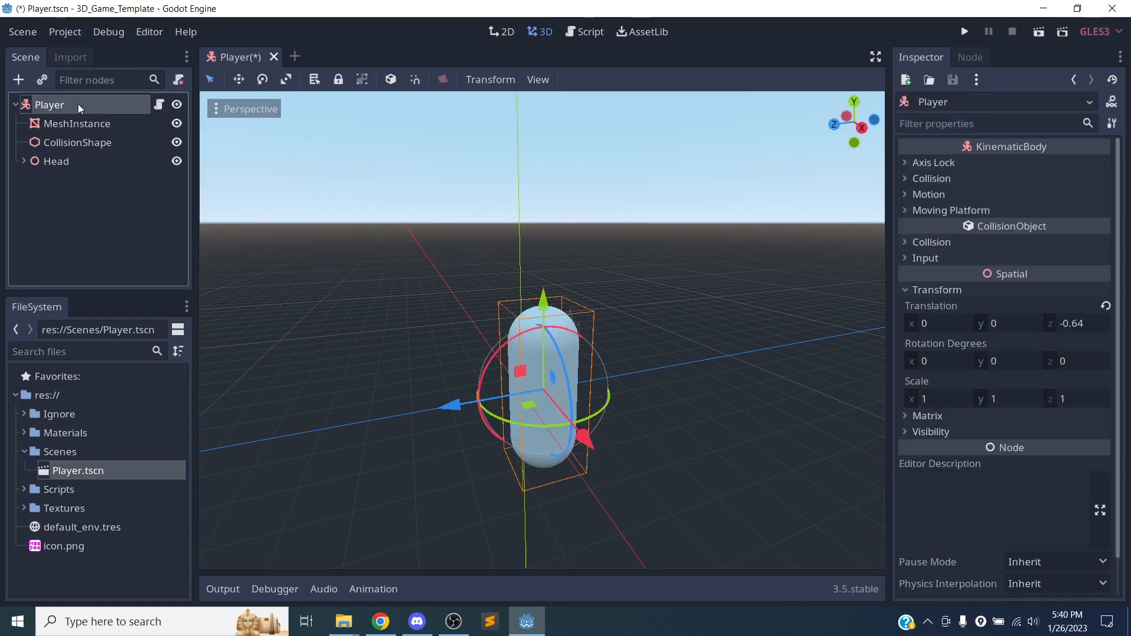
{"action": "left_click", "coordinate": [1105, 307]}
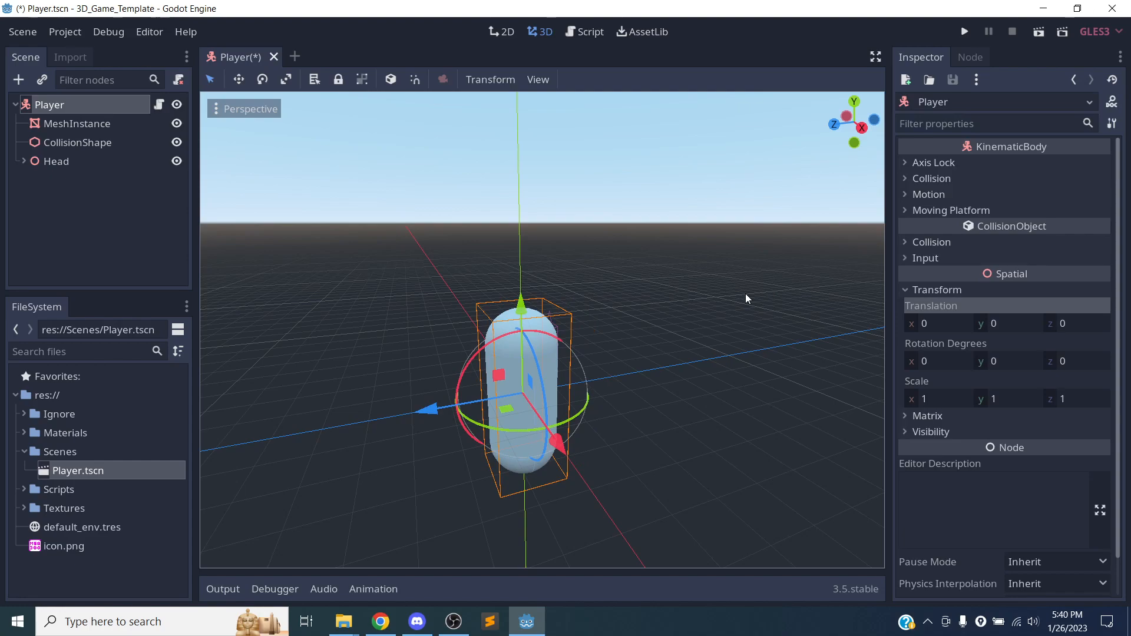
{"action": "key", "text": "ctrl+s"}
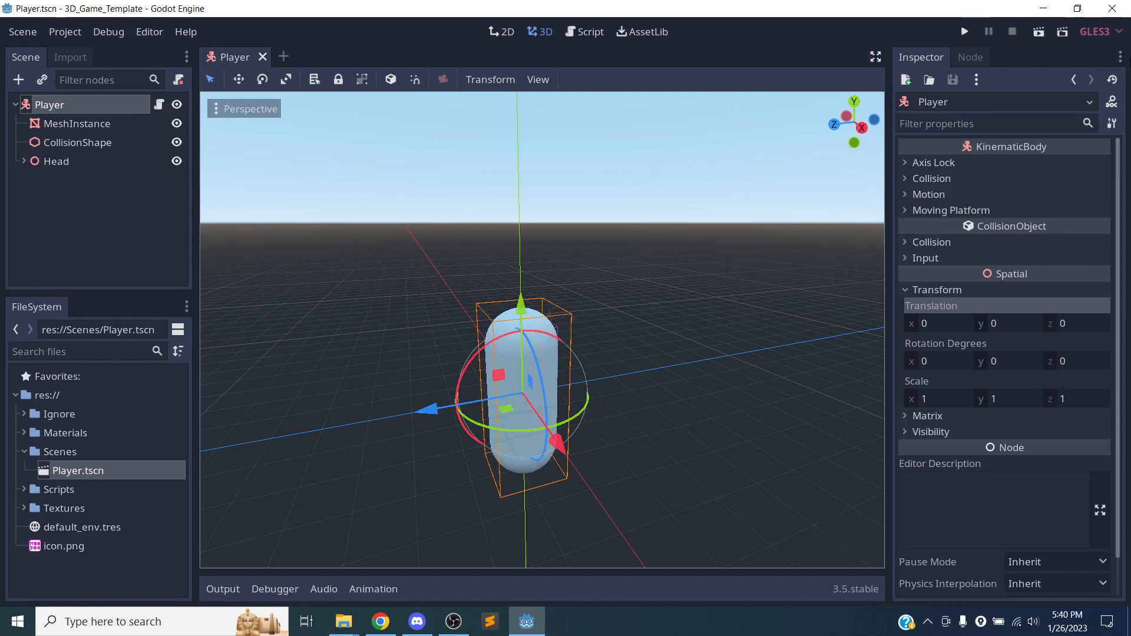
Quit the editor and confirm the exit.
{"action": "left_click", "coordinate": [1115, 9]}
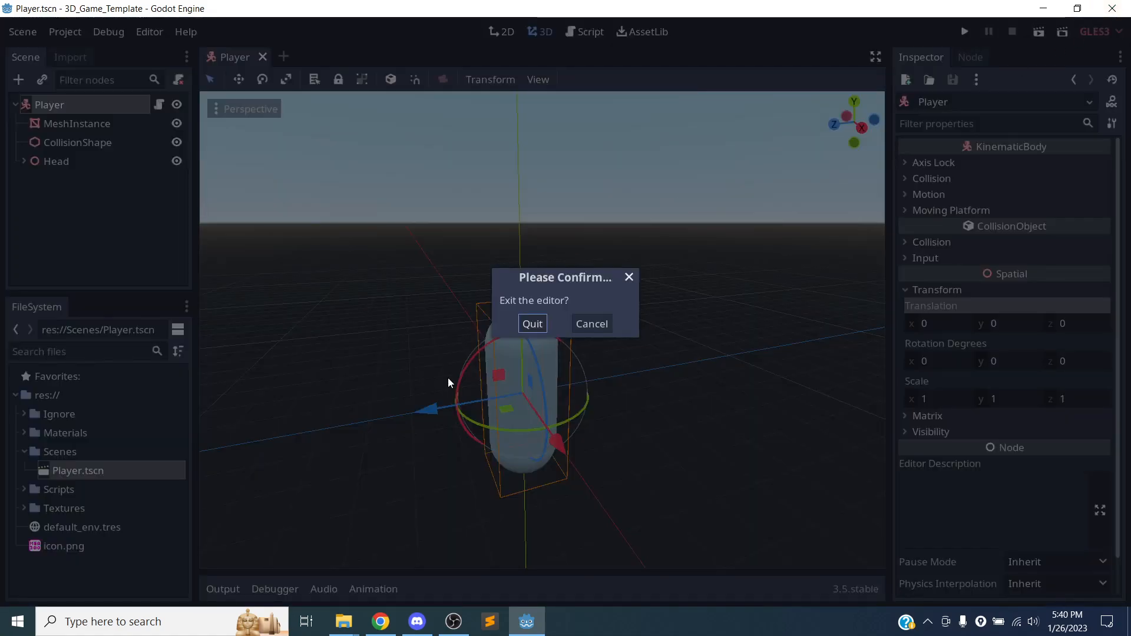
{"action": "left_click", "coordinate": [535, 328]}
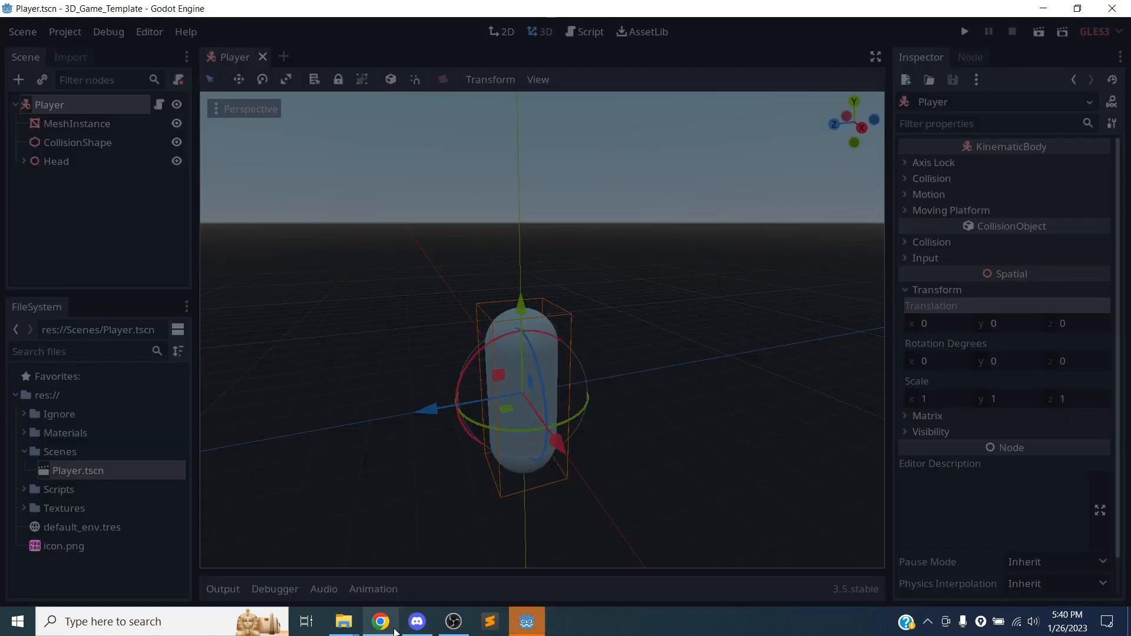